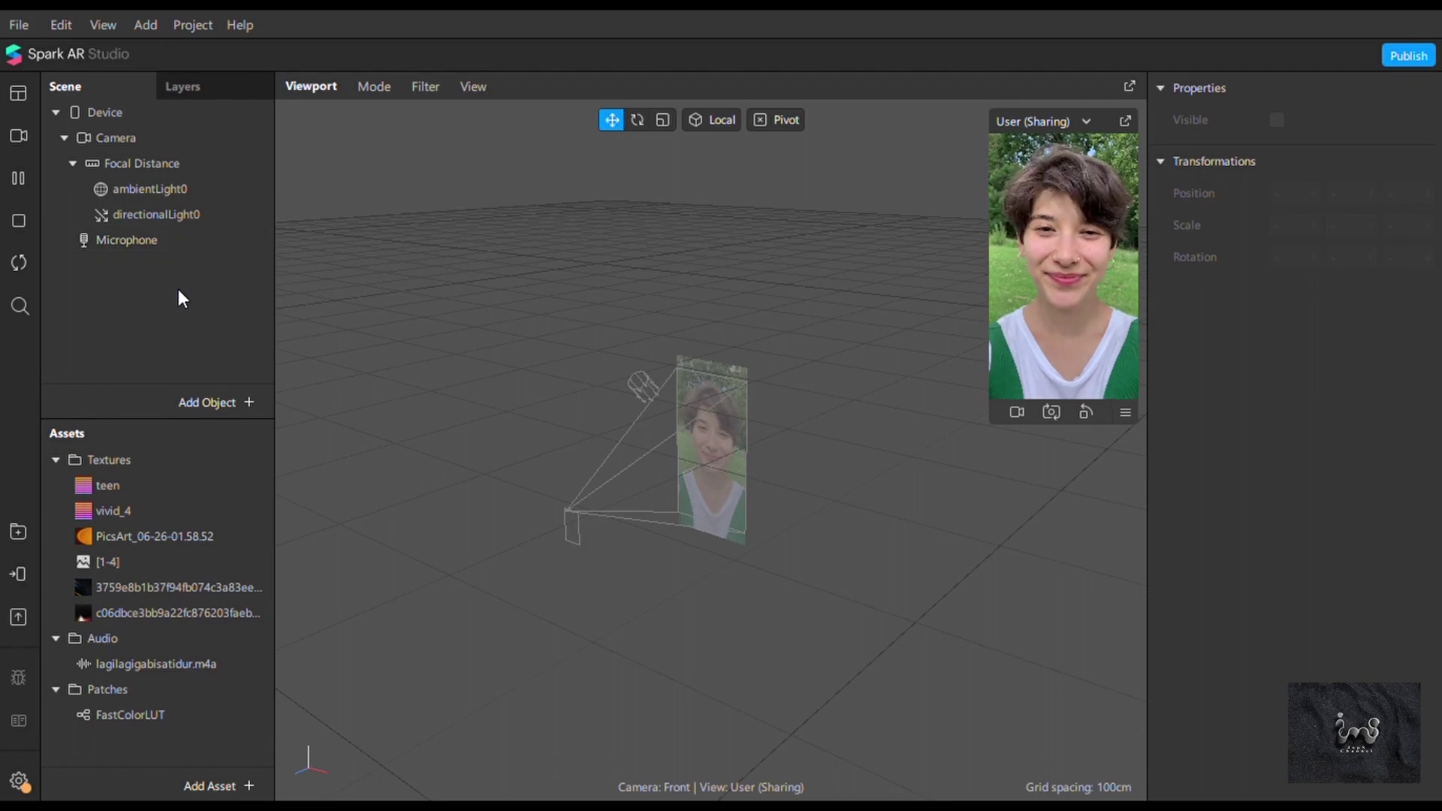
Add a rectangle object to the scene.
right_click(220, 303)
mouse_move(304, 299)
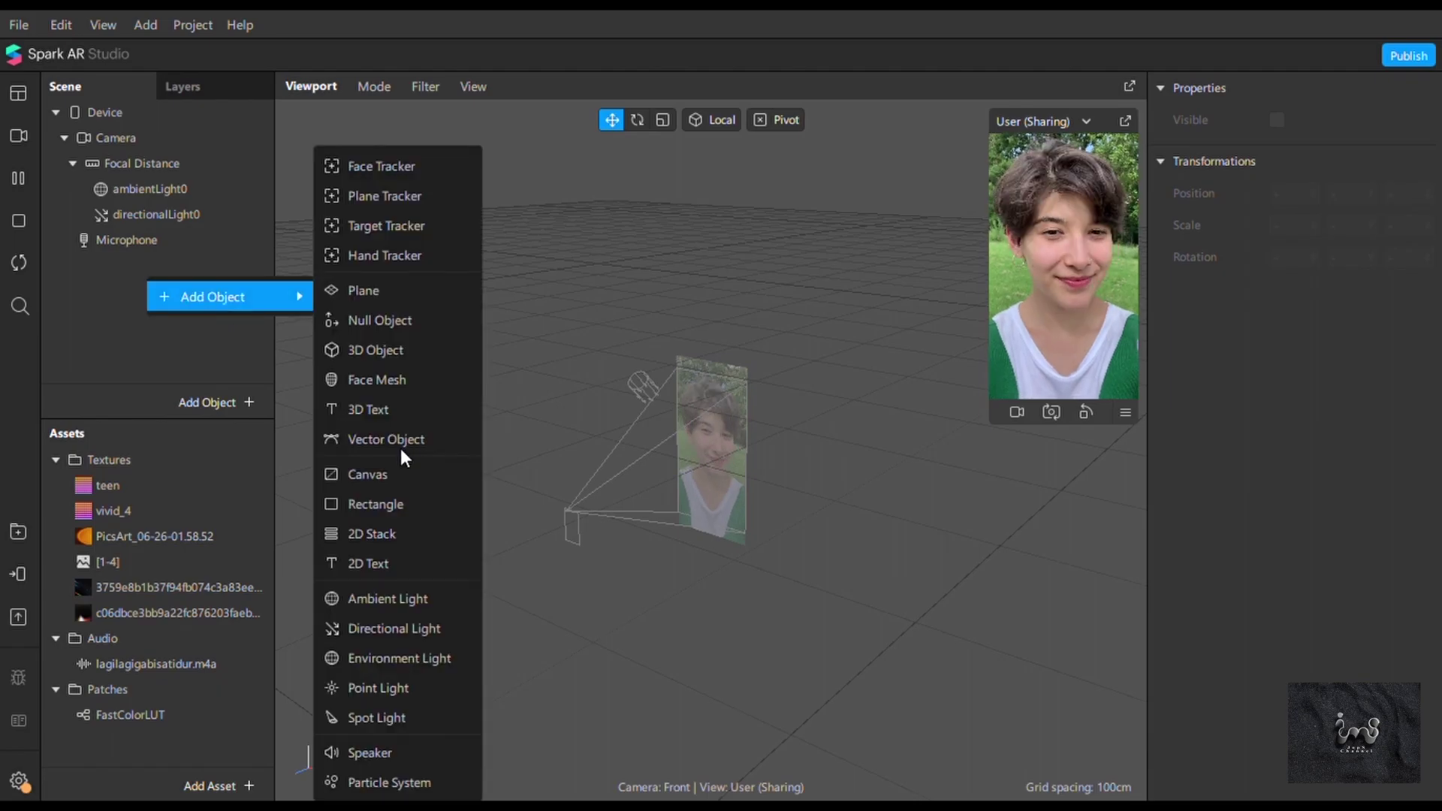
left_click(398, 508)
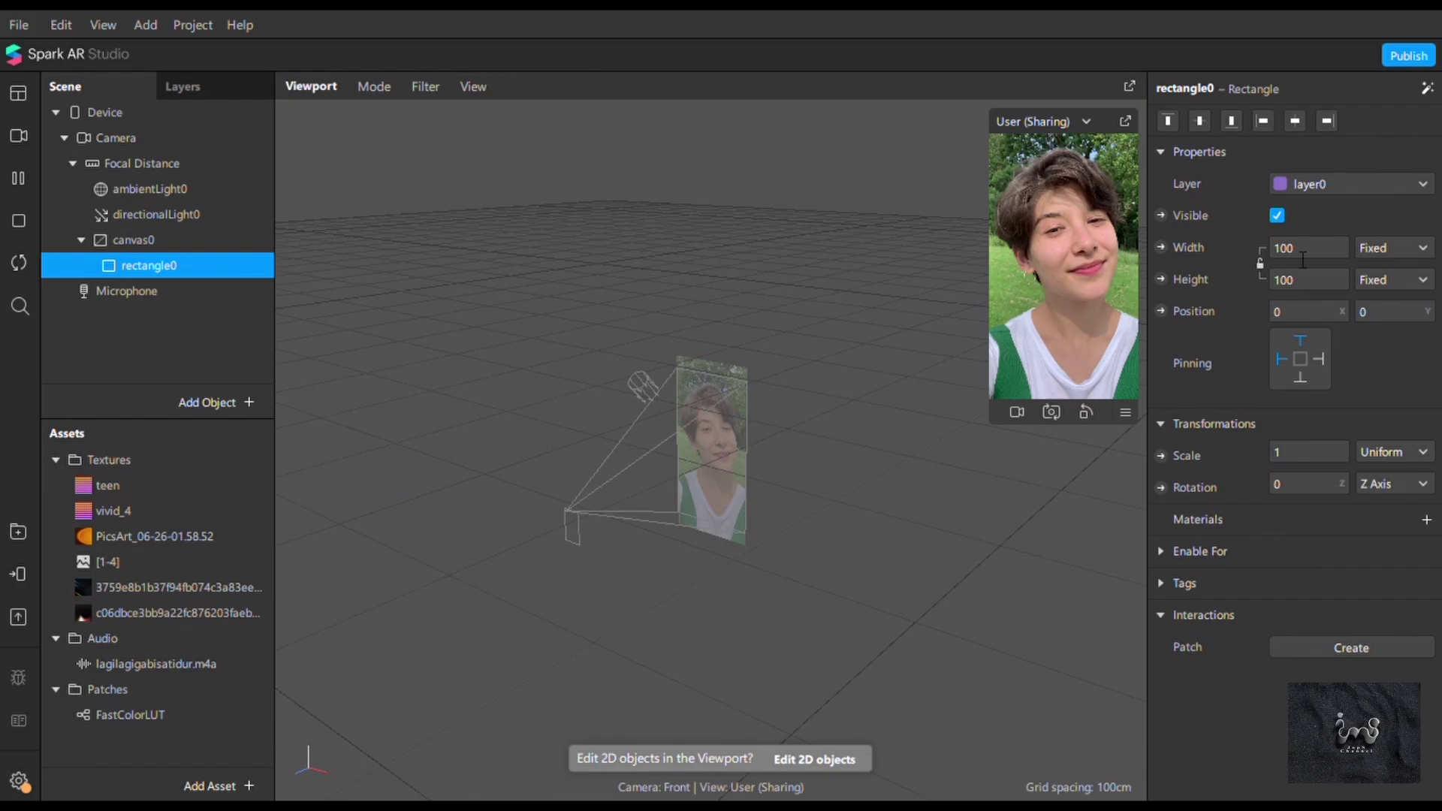
Make the new rectangle fill the full width and full height of its canvas.
left_click(1292, 262)
left_click(1293, 279)
left_click(1293, 279)
left_click(1293, 279)
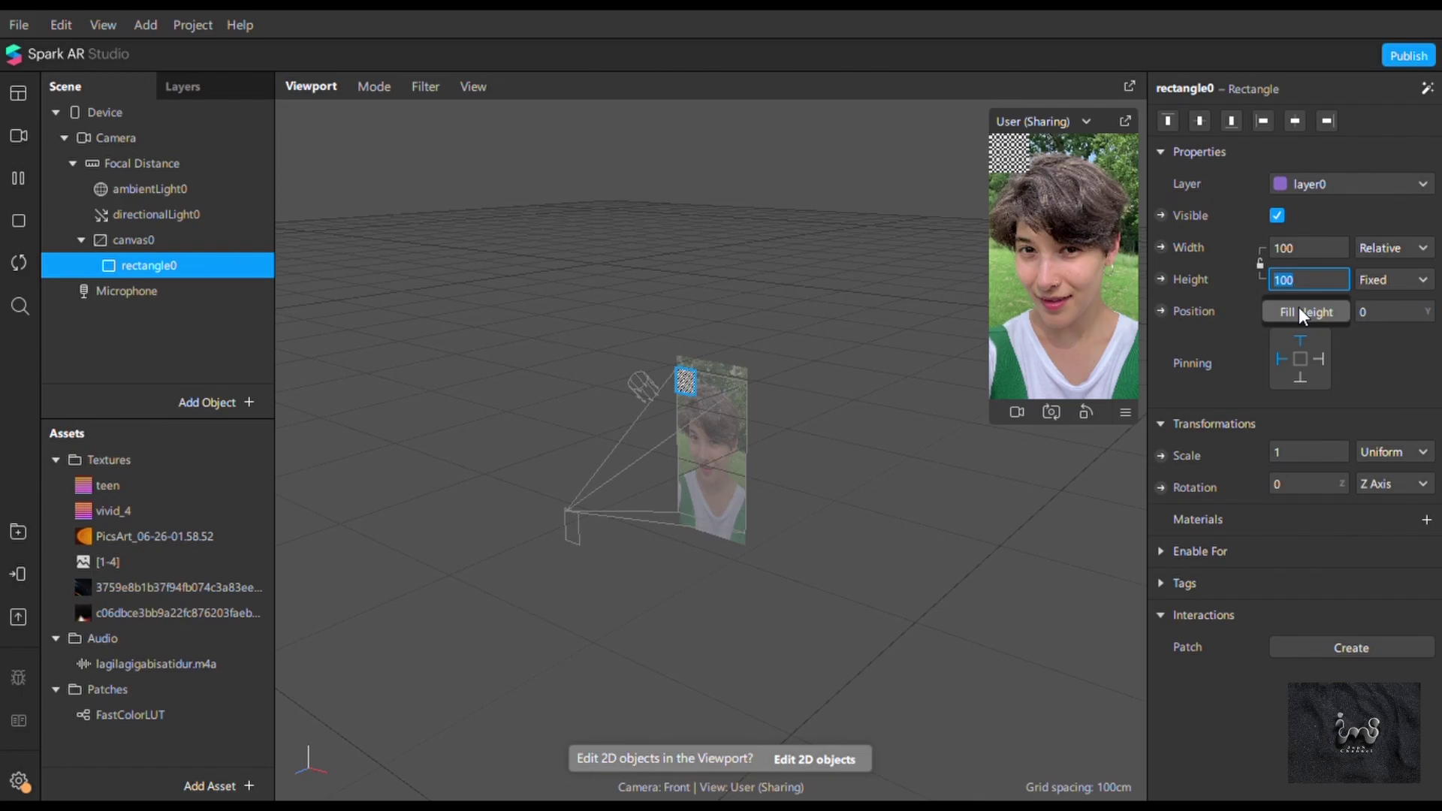
left_click(1303, 312)
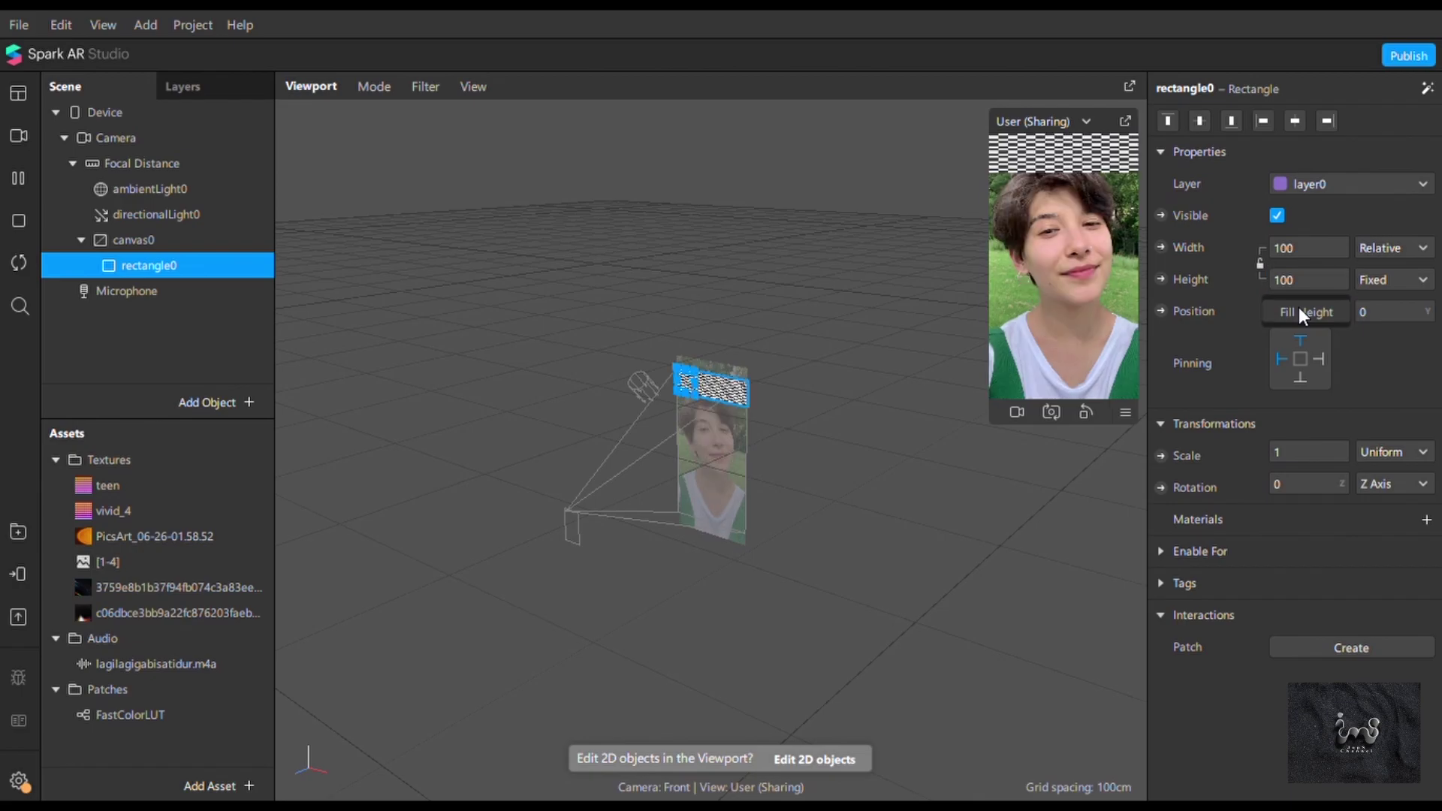
Create a new material for the rectangle and set its shader type to Flat.
left_click(1429, 521)
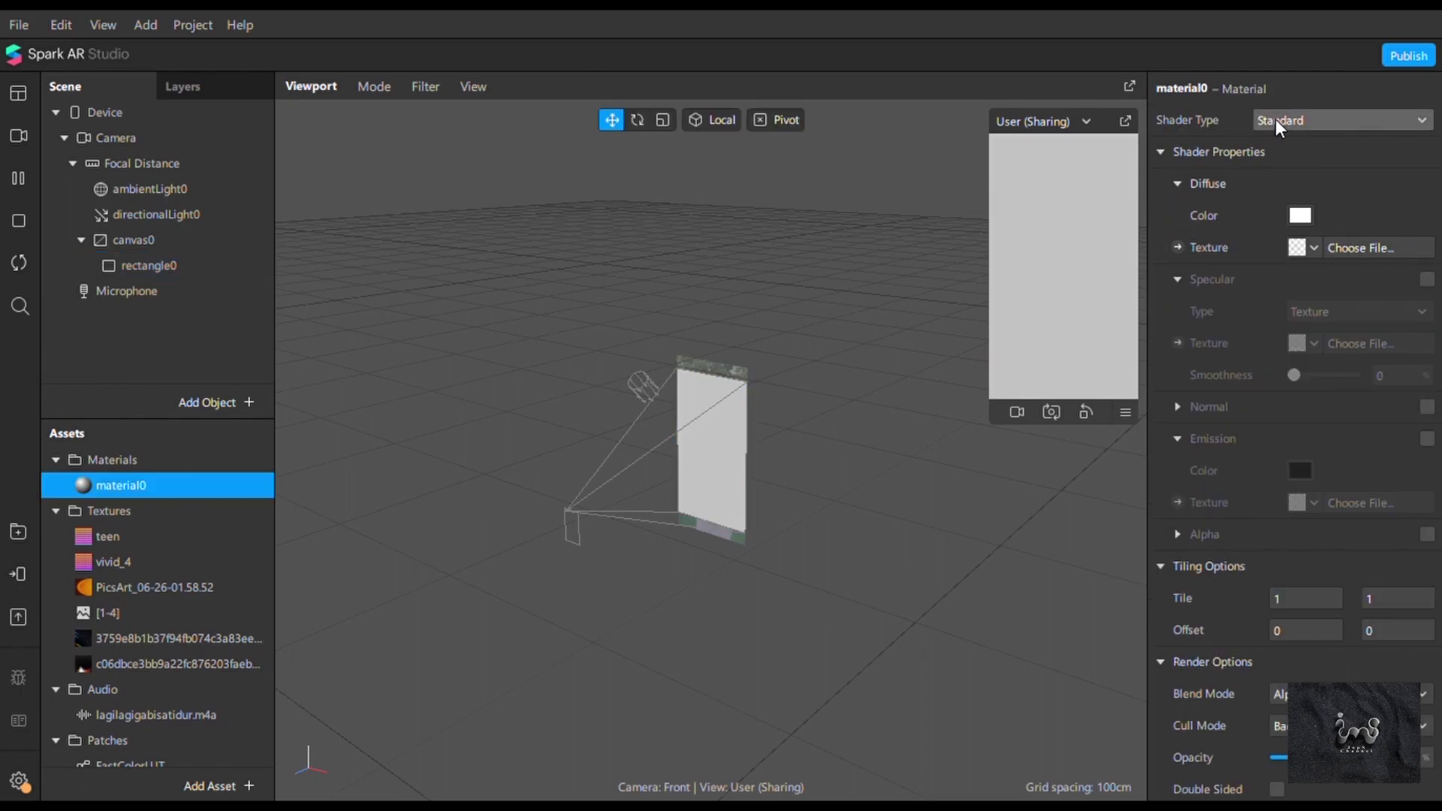
left_click(1275, 120)
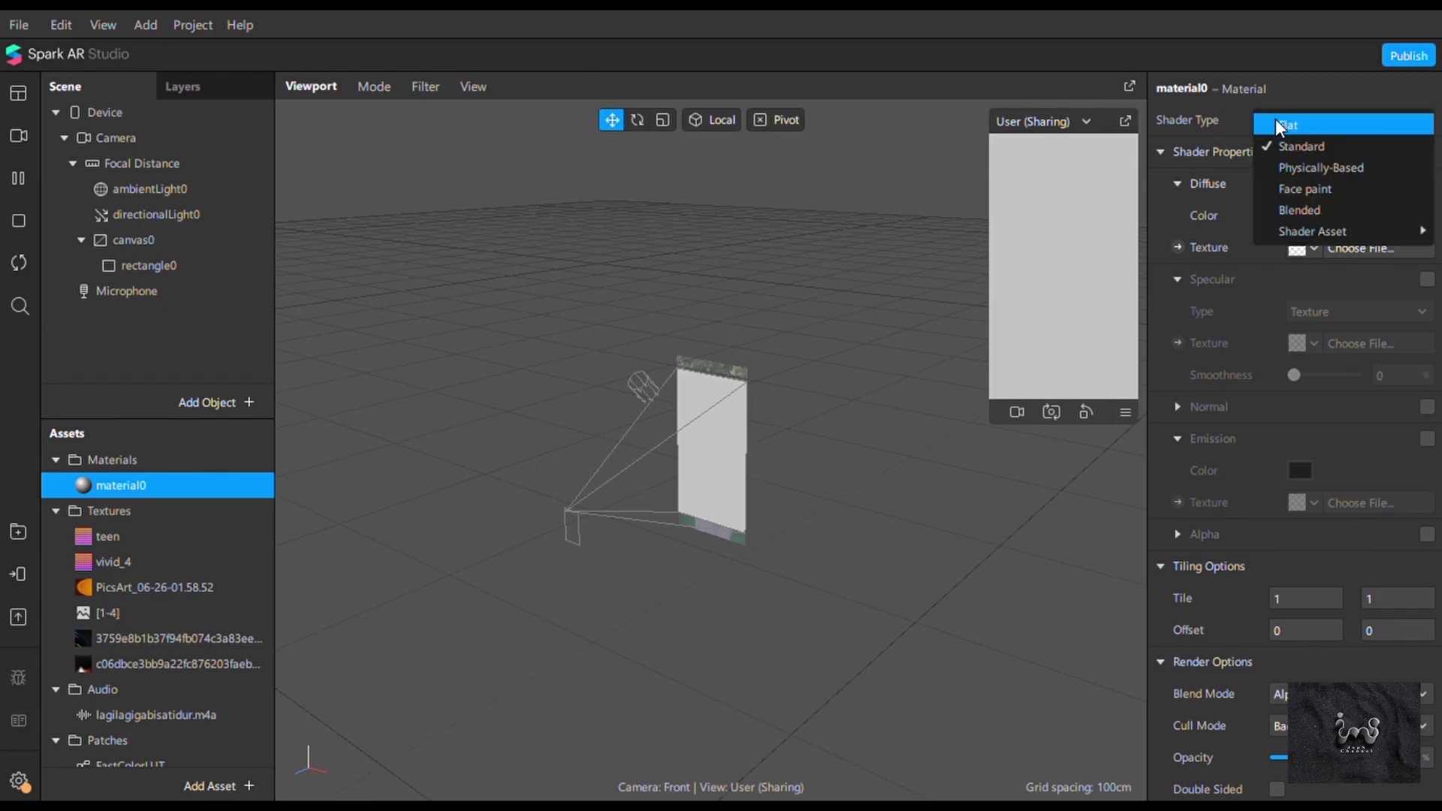
left_click(1275, 123)
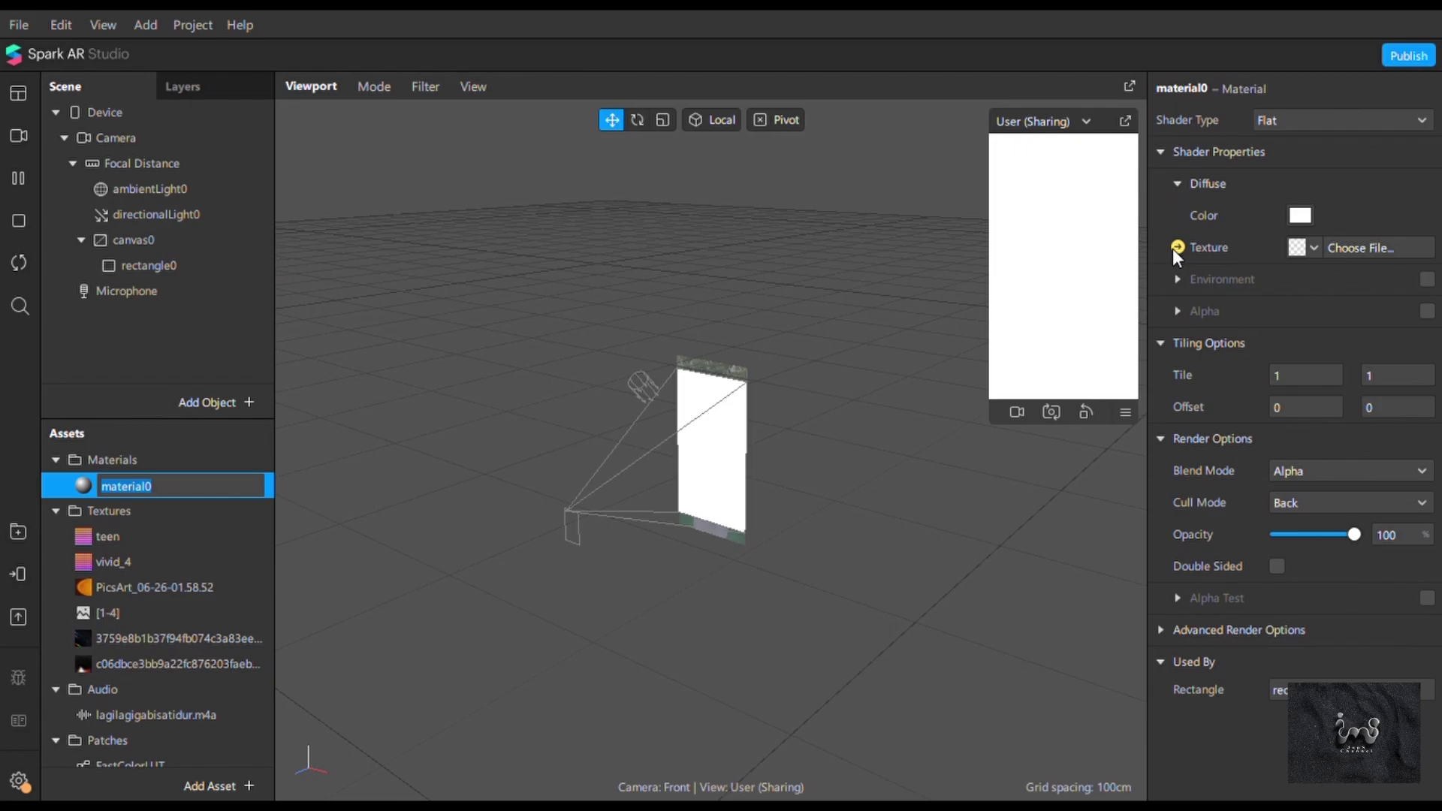
Create a patch for material0's diffuse texture and add the camera's extracted texture, cameraTexture0, to the patch graph.
left_click(1176, 247)
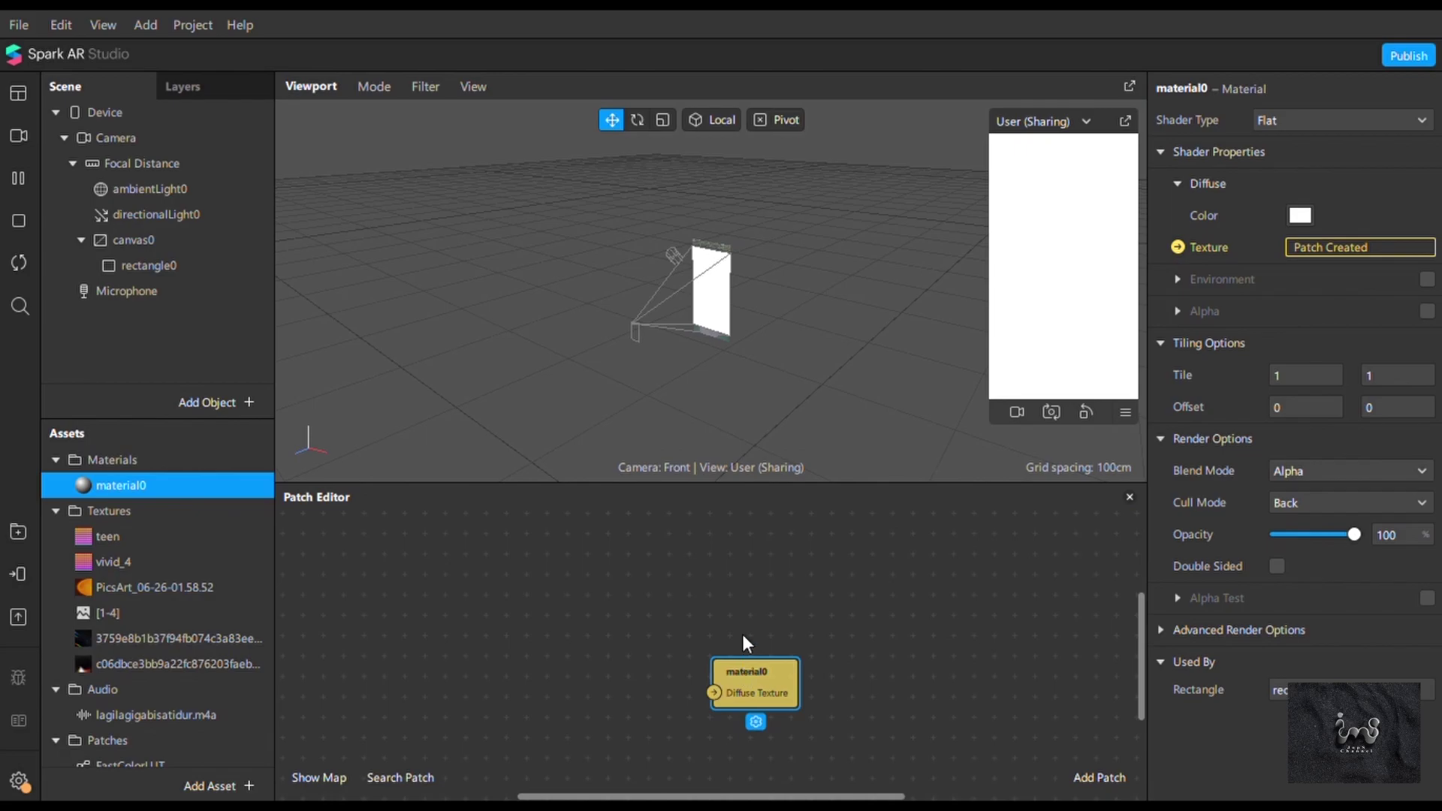
left_click_drag(742, 617, 709, 504)
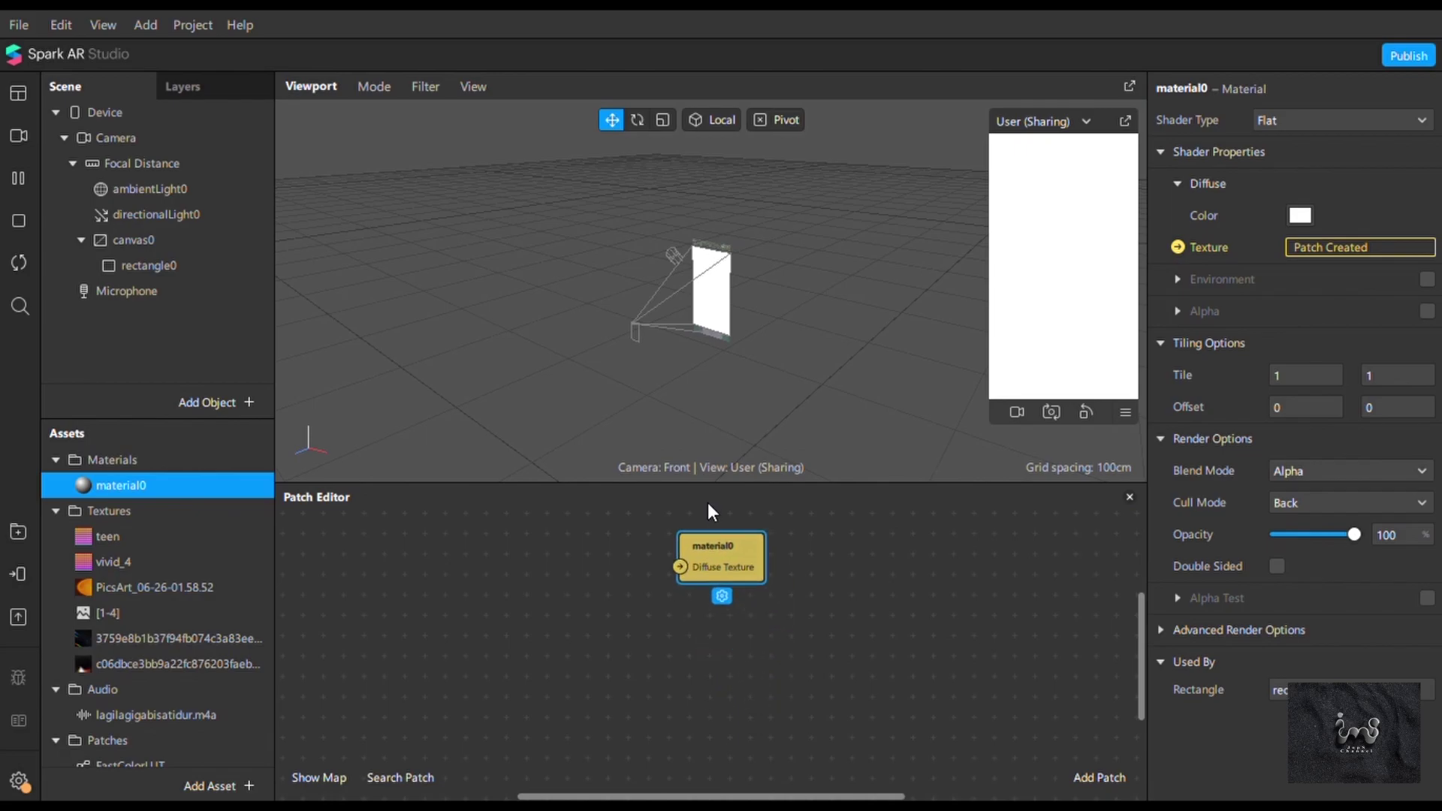
left_click(151, 135)
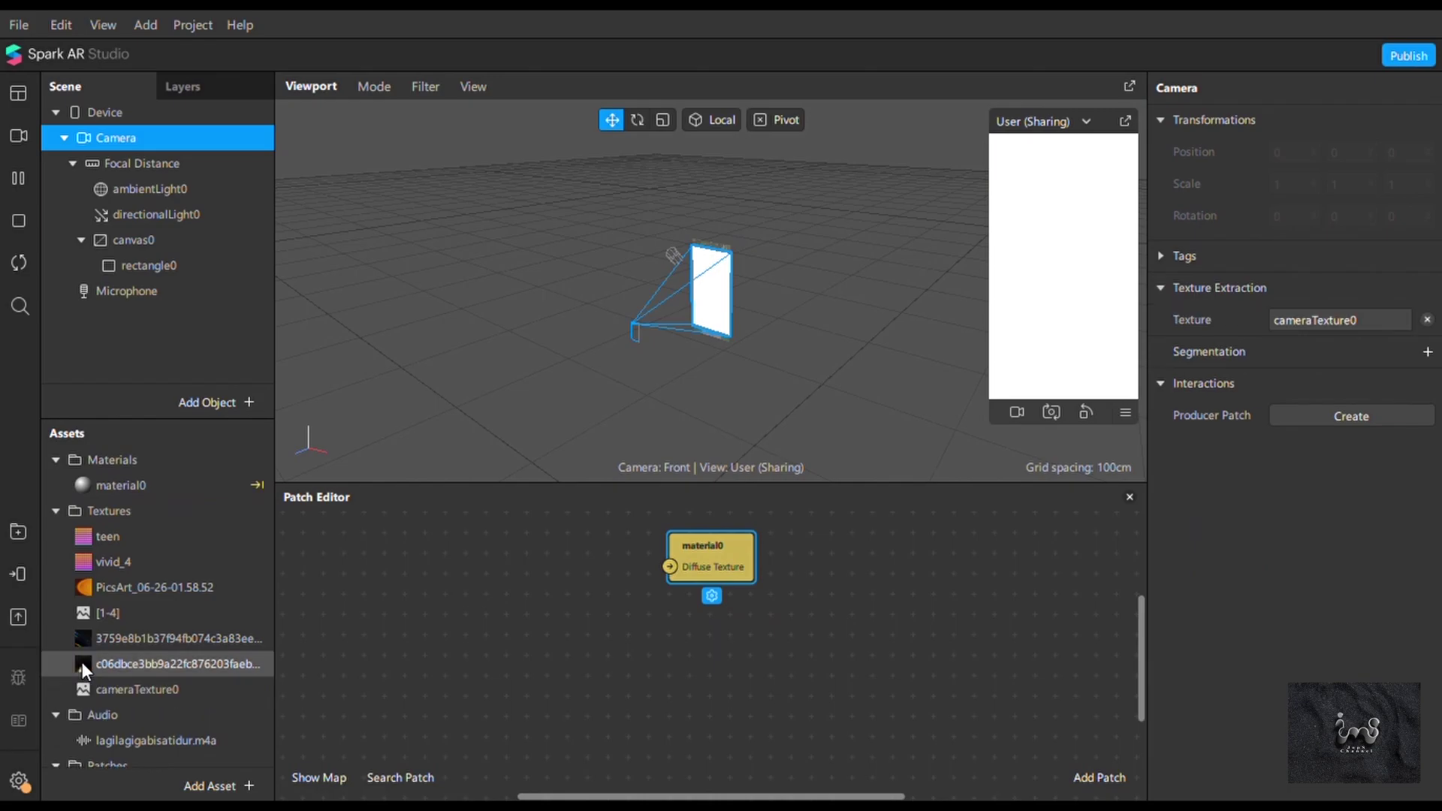
left_click(107, 673)
left_click_drag(109, 688, 317, 535)
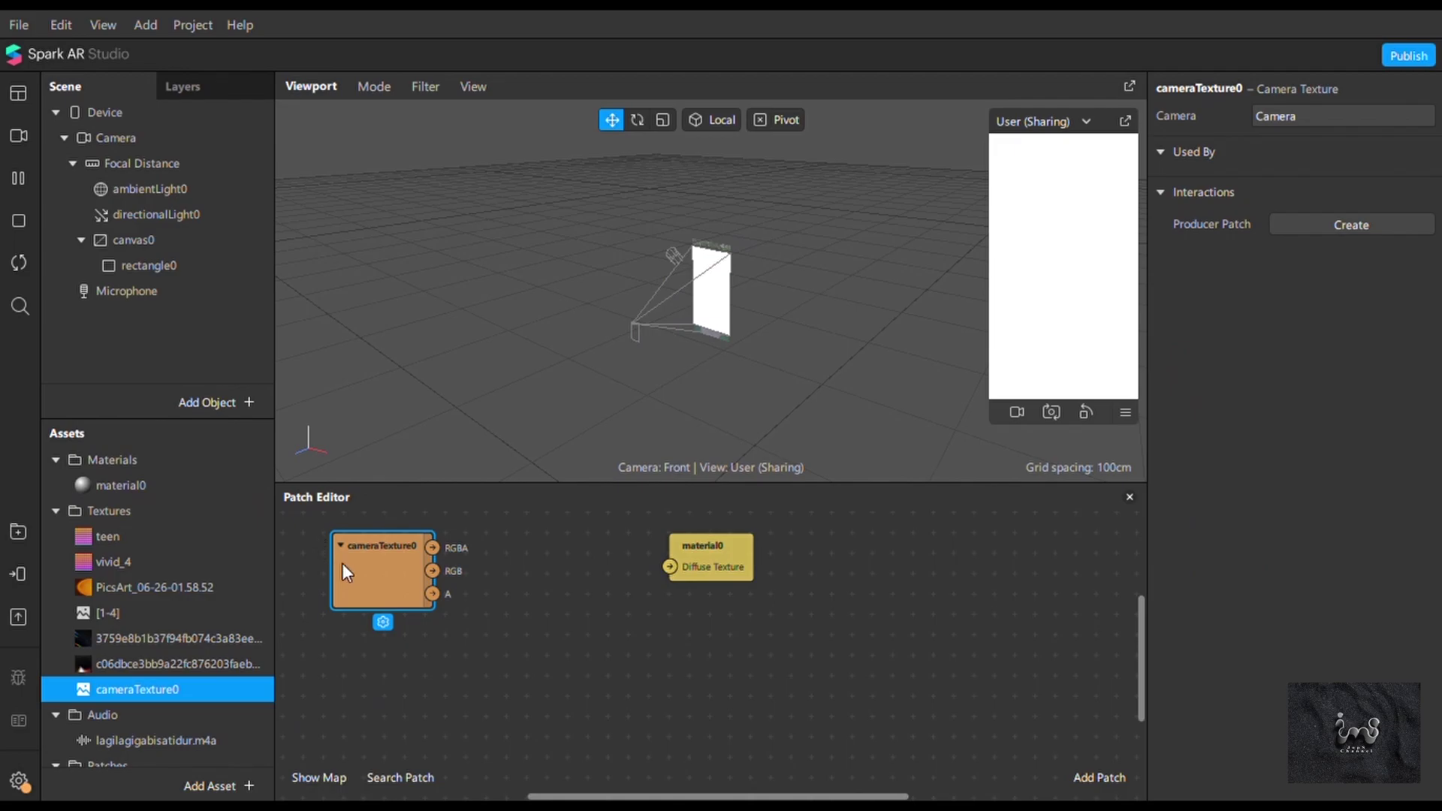
left_click_drag(348, 566, 319, 569)
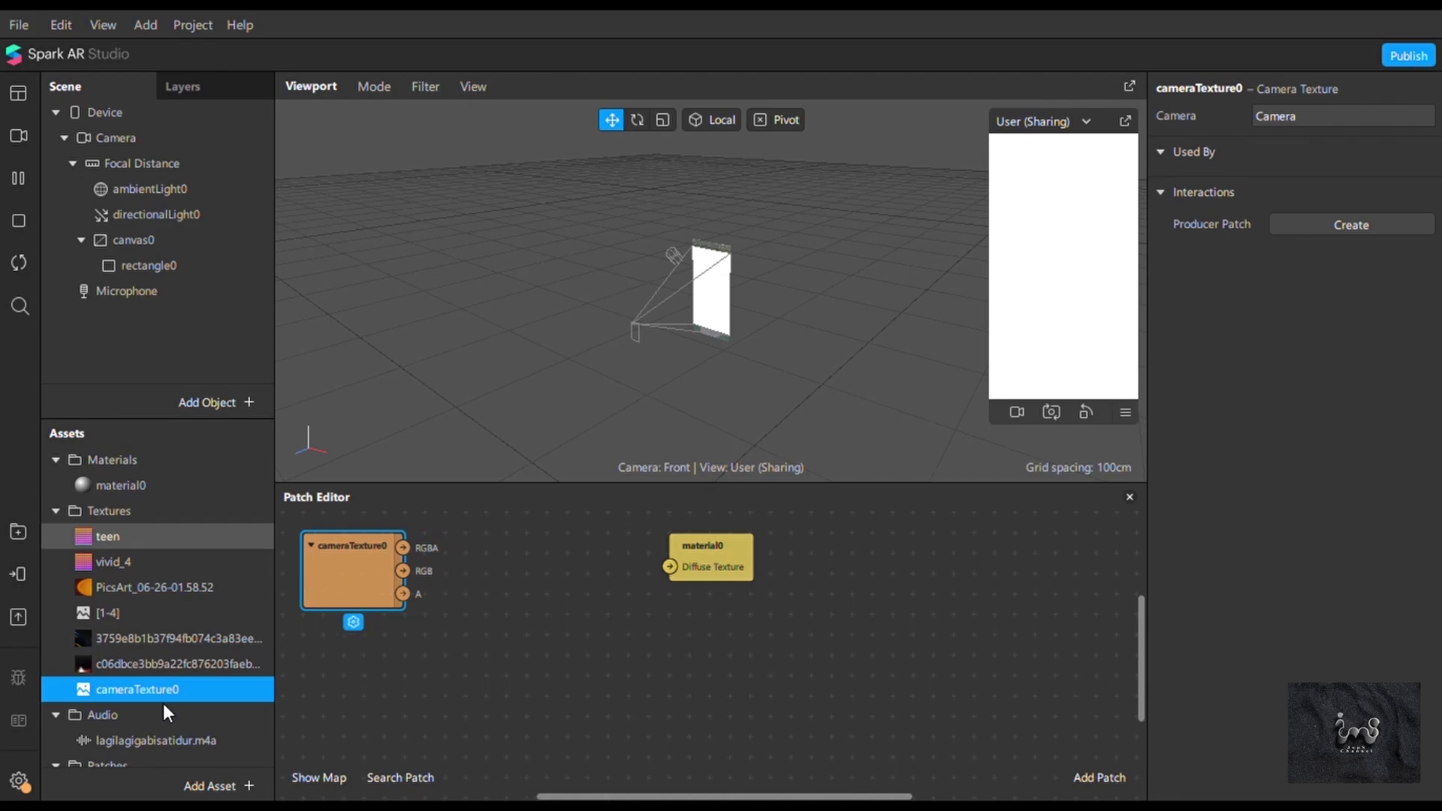
Insert the FastColorLUT patch with the teen LUT between the camera texture's RGBA output and material0's diffuse texture.
scroll(139, 736, "down", 1)
mouse_move(572, 550)
left_mouse_down()
mouse_move(593, 531)
mouse_move(592, 570)
left_mouse_up()
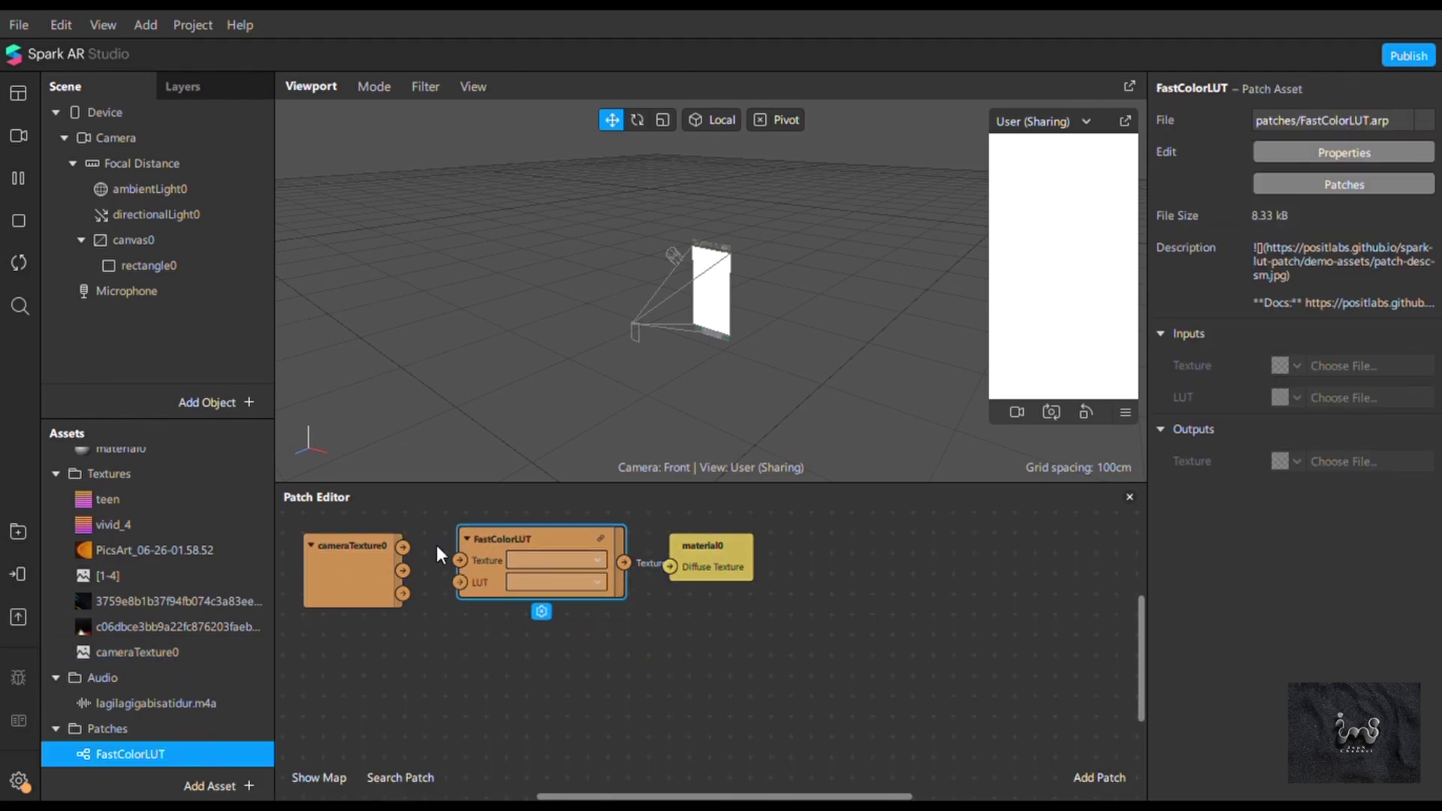
left_click_drag(401, 548, 467, 565)
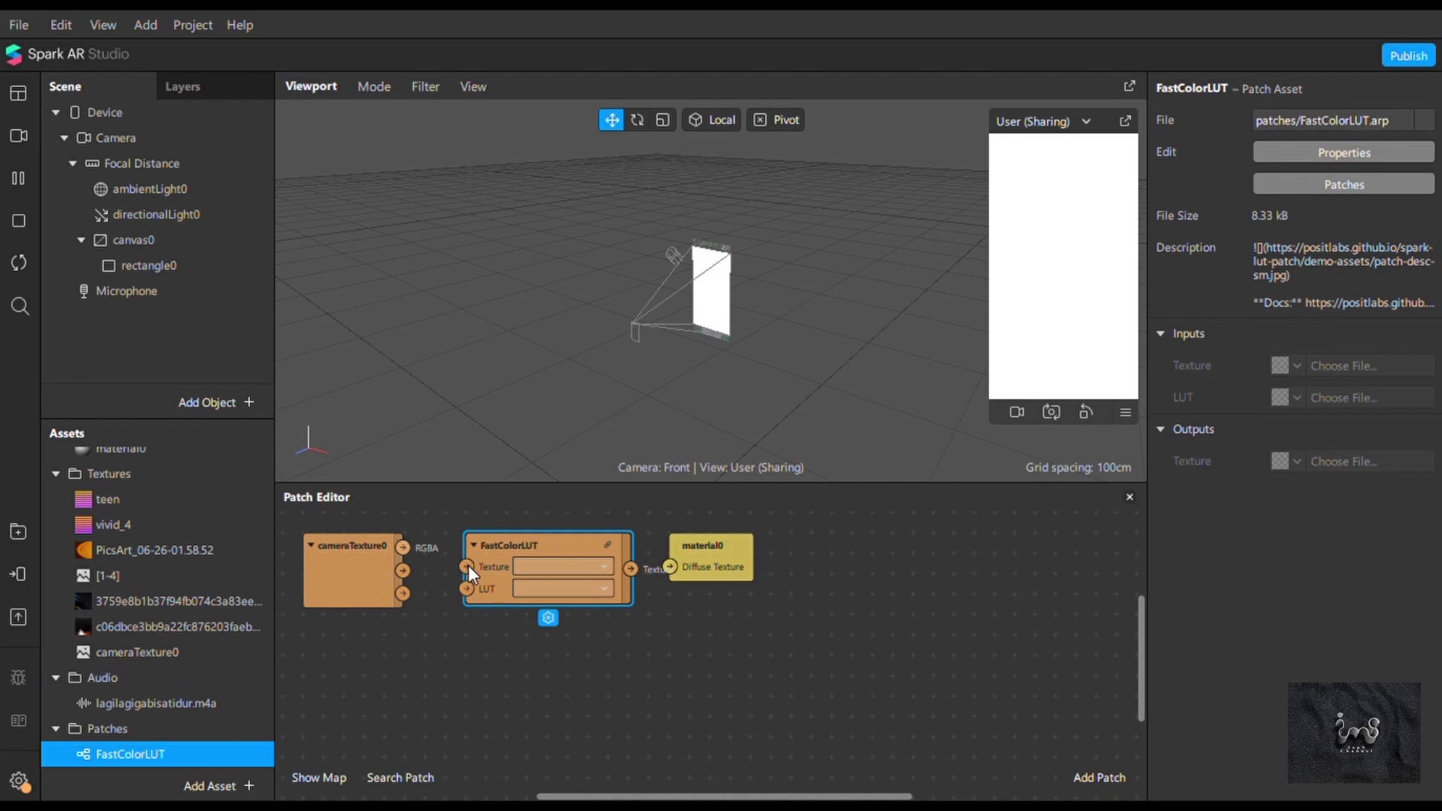
left_click(587, 589)
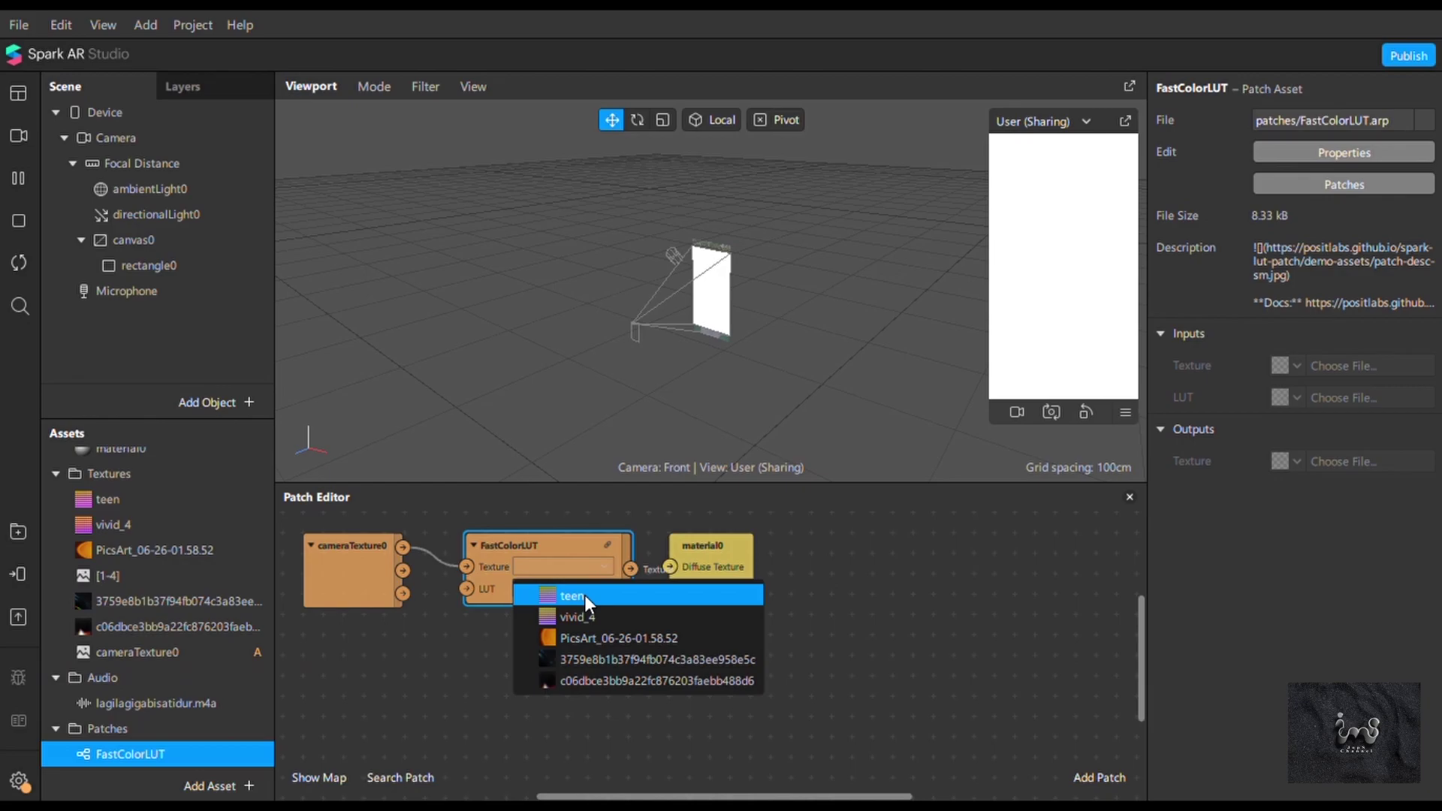
left_click(584, 594)
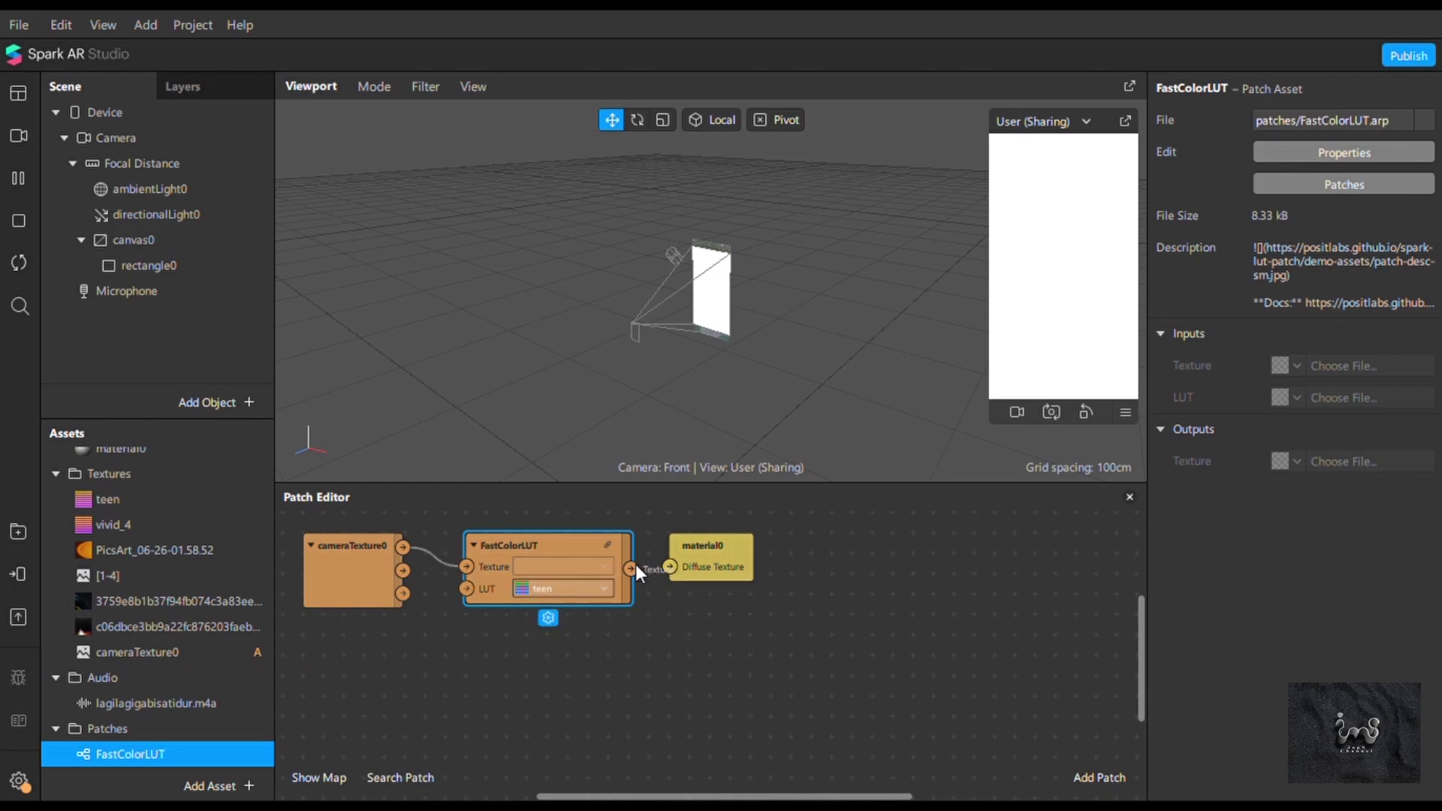
left_click_drag(666, 565, 669, 566)
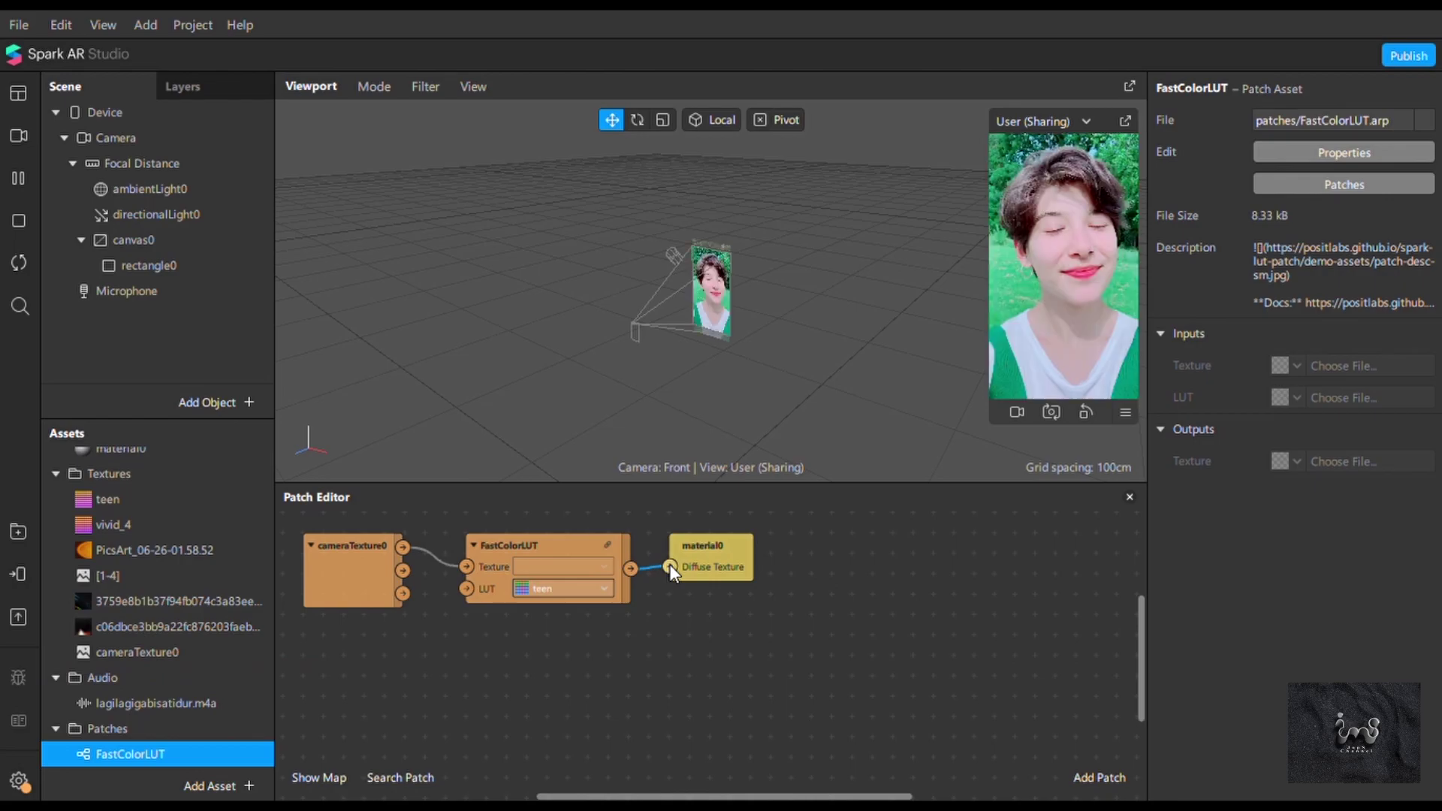
Switch the FastColorLUT patch's LUT to vivid_4.
left_click(548, 589)
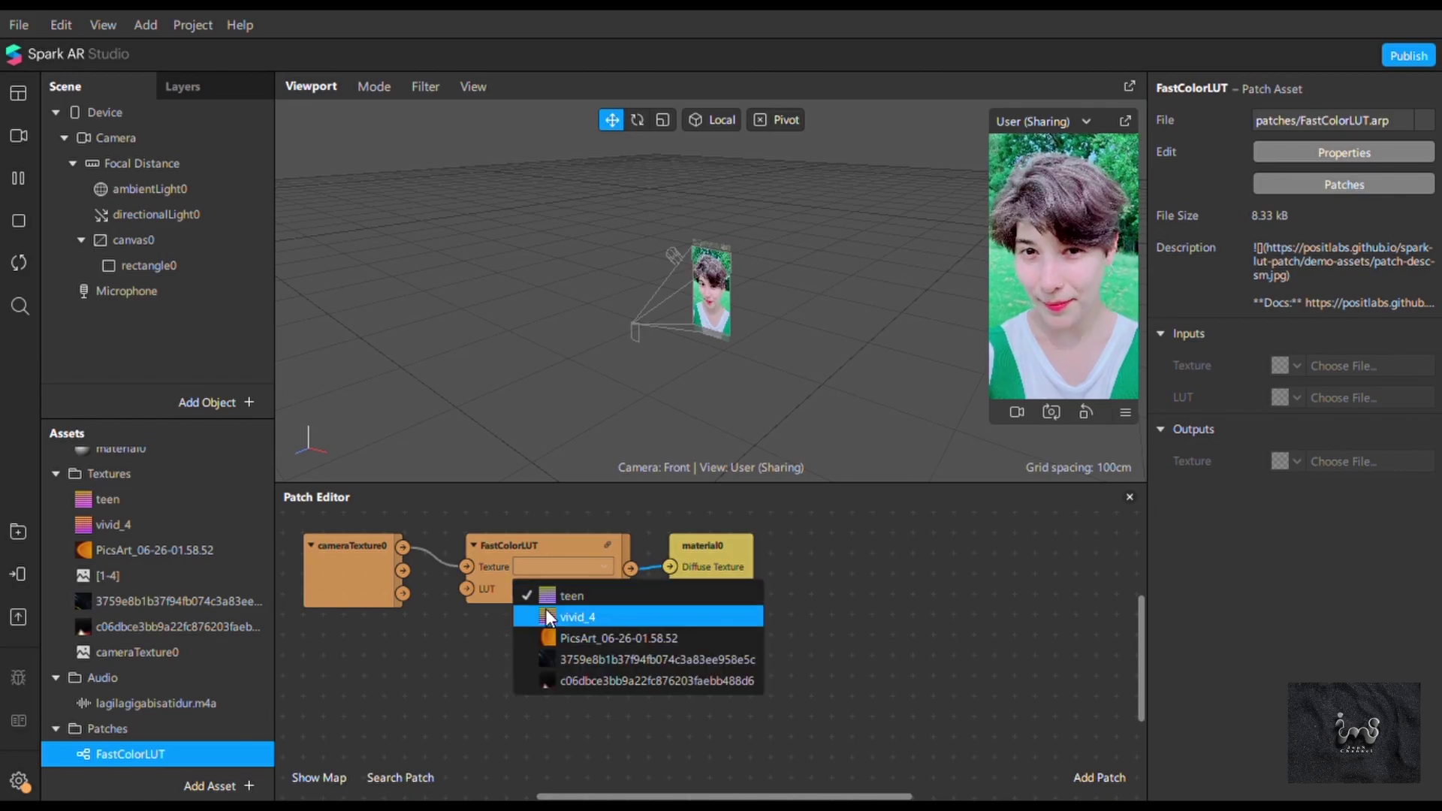
left_click(546, 609)
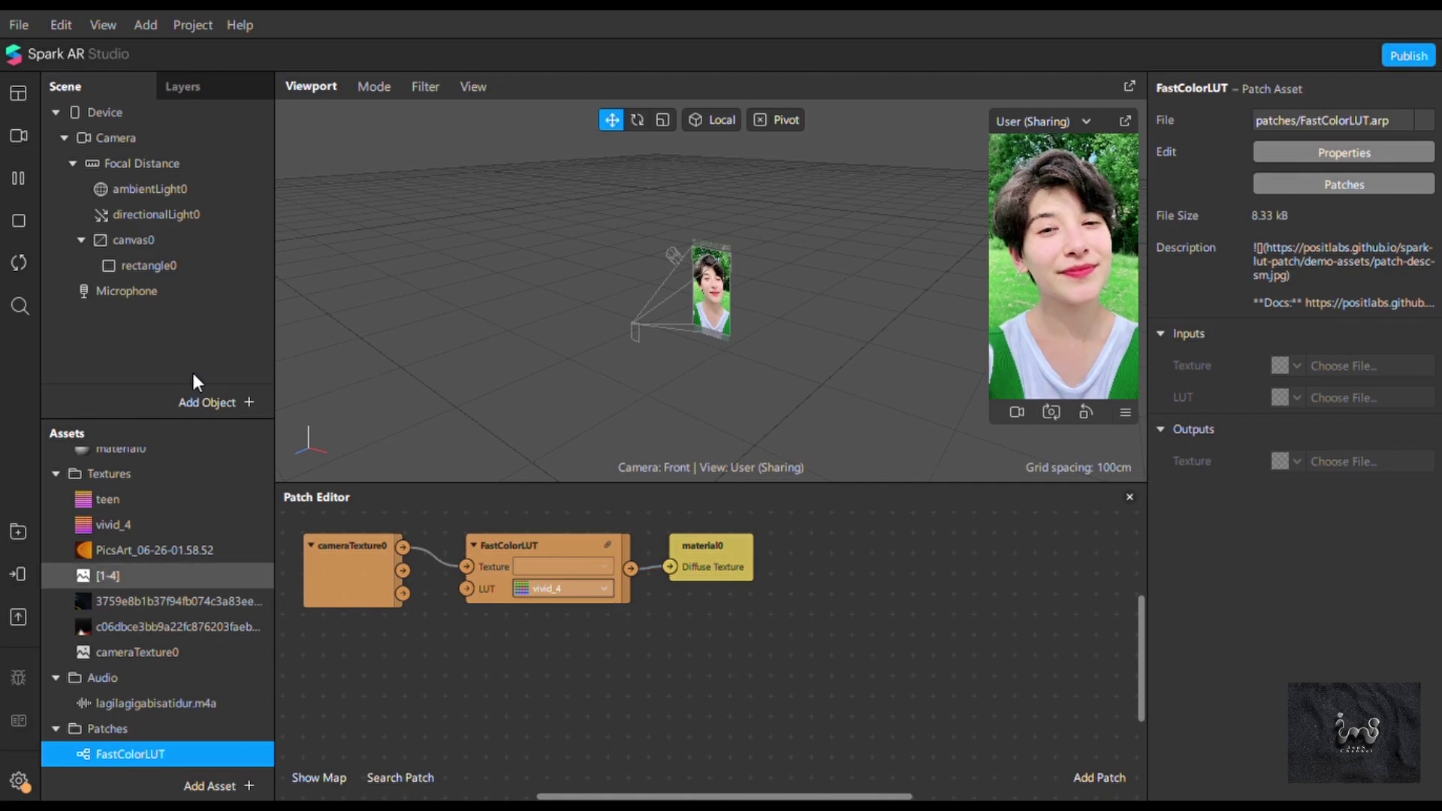
Collapse canvas0, add a second canvas to the scene and place a rectangle inside it.
left_click(83, 240)
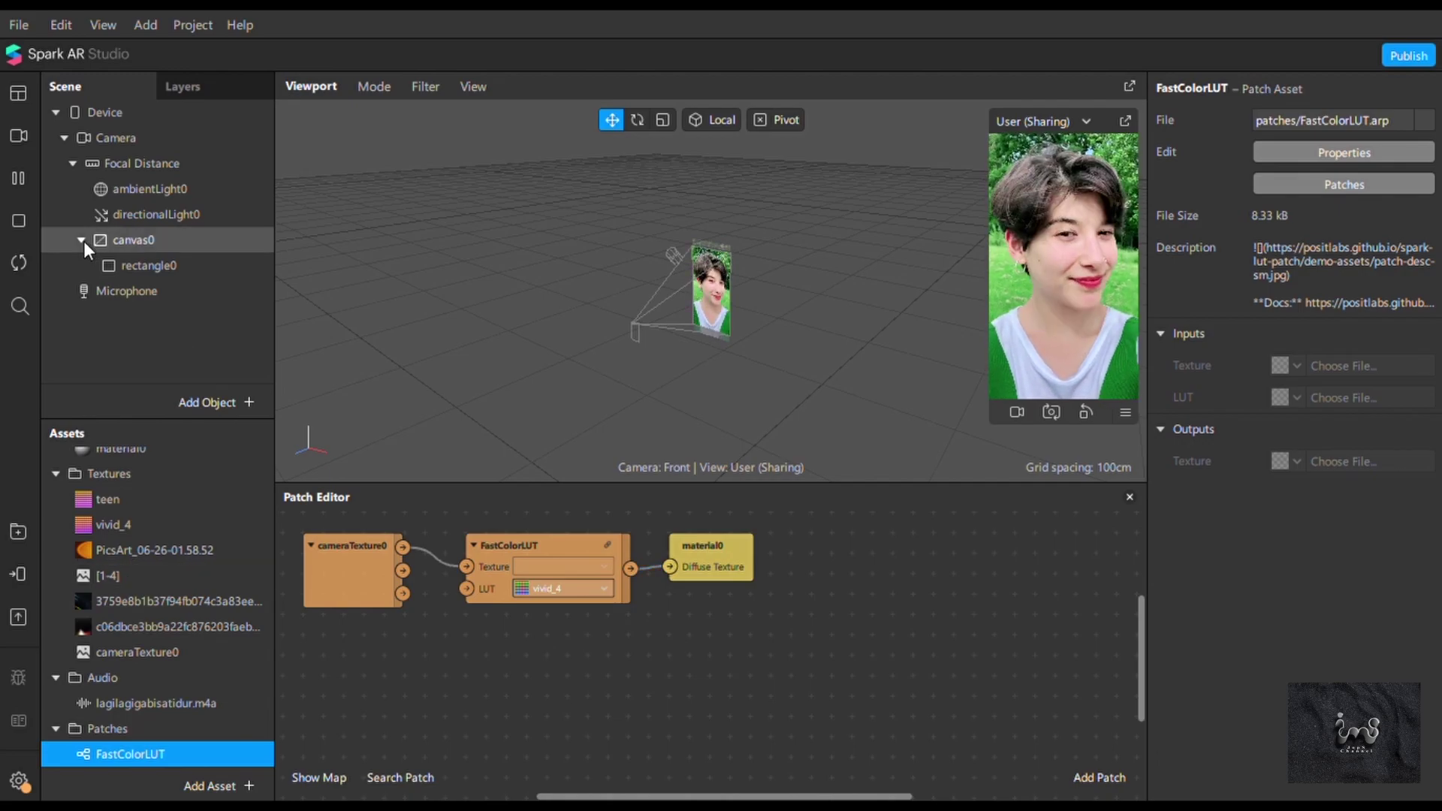
right_click(285, 352)
mouse_move(361, 331)
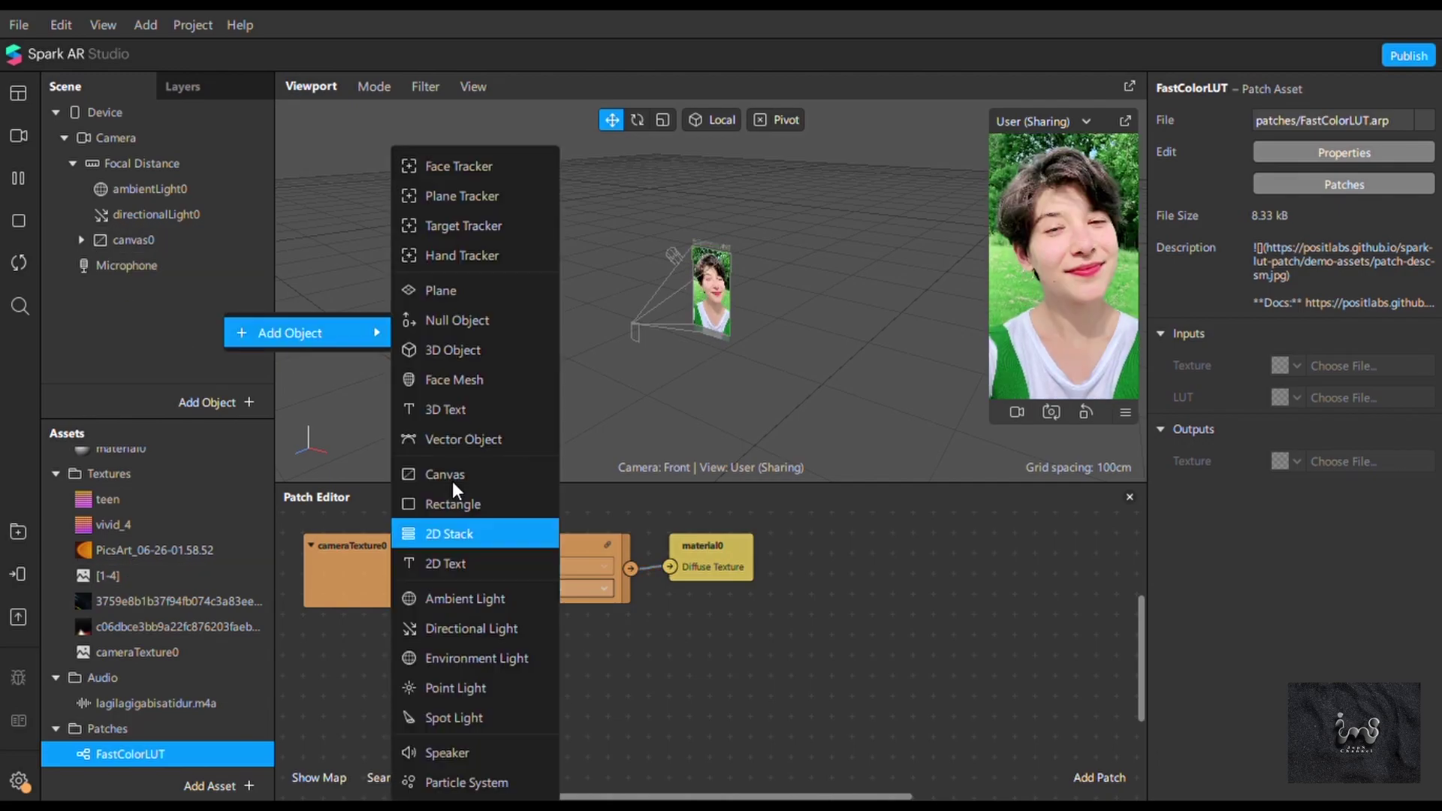
left_click(454, 472)
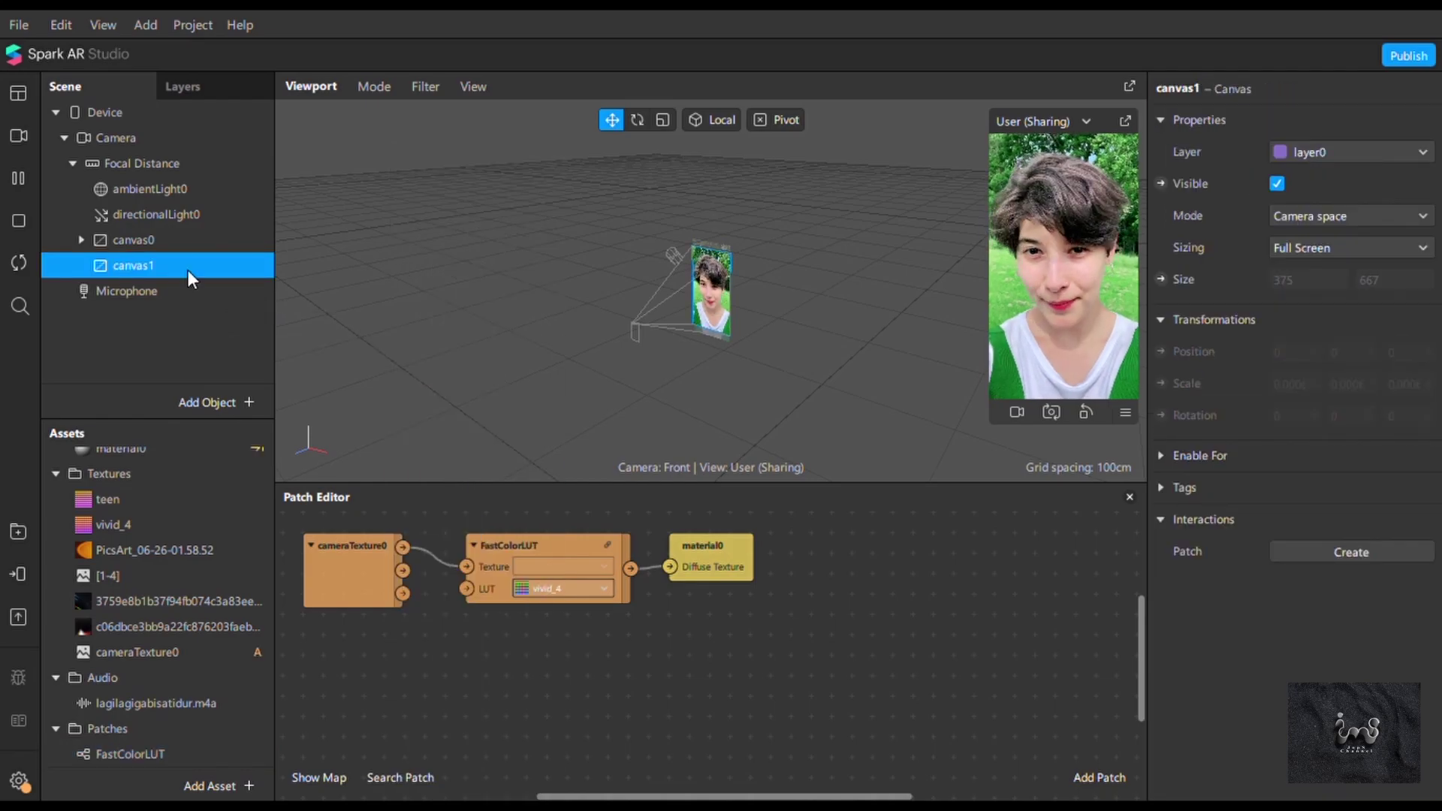
right_click(255, 283)
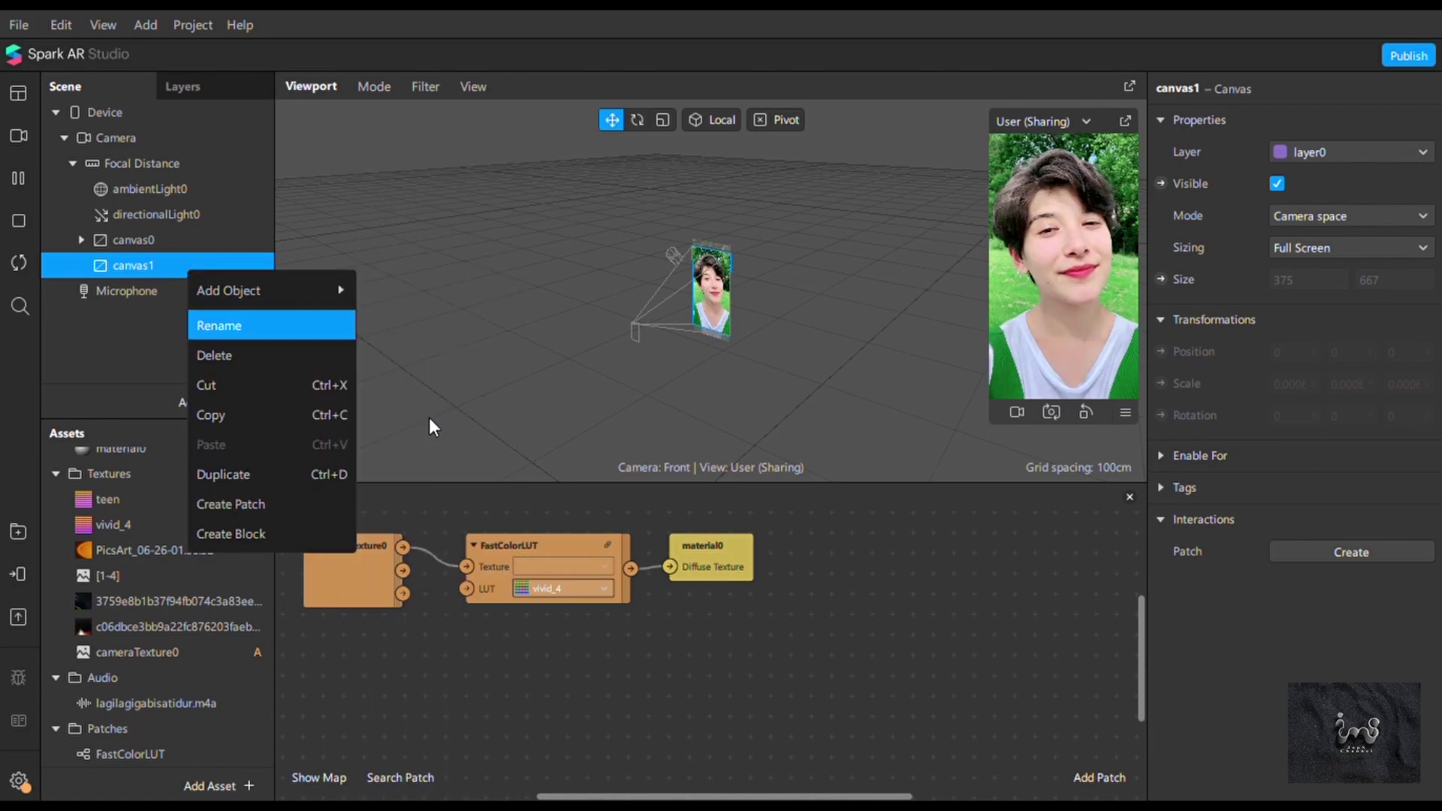
mouse_move(300, 290)
left_click(419, 503)
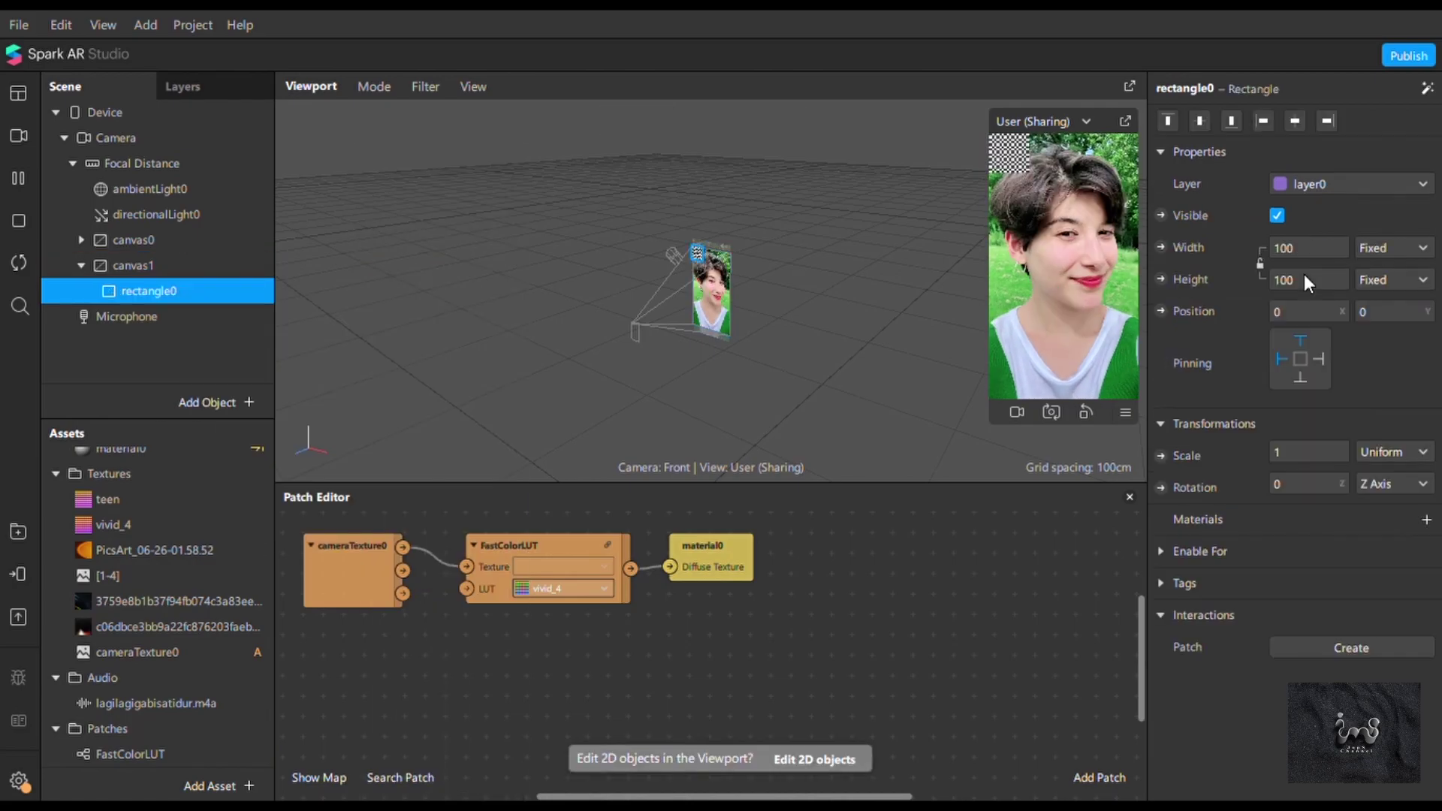
Make canvas1's rectangle fill the canvas and give it a new material with the Flat shader type.
left_click(1426, 520)
left_click(1382, 589)
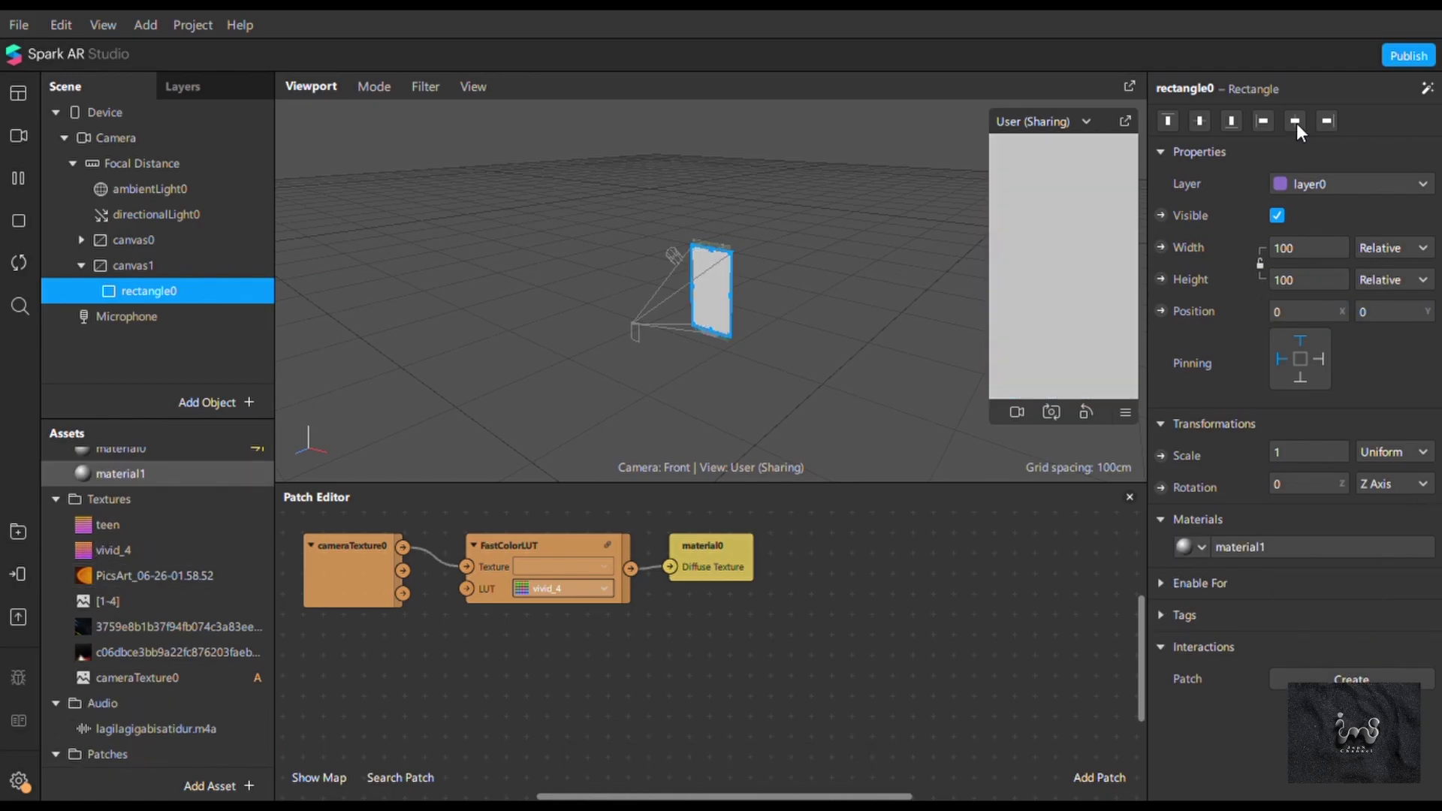
left_click(1297, 123)
left_click(1297, 125)
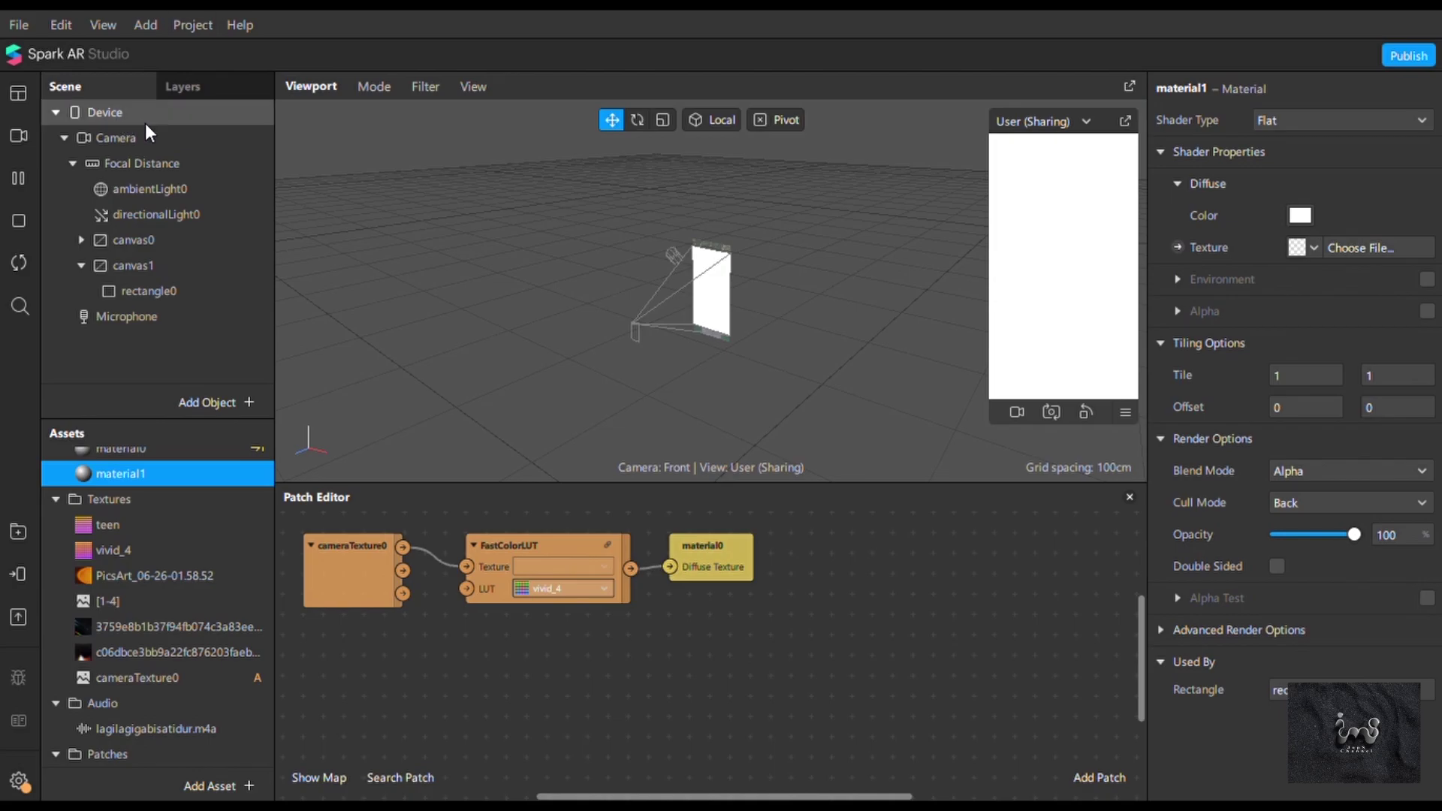
Create the default render pipeline for the device.
left_click(1357, 425)
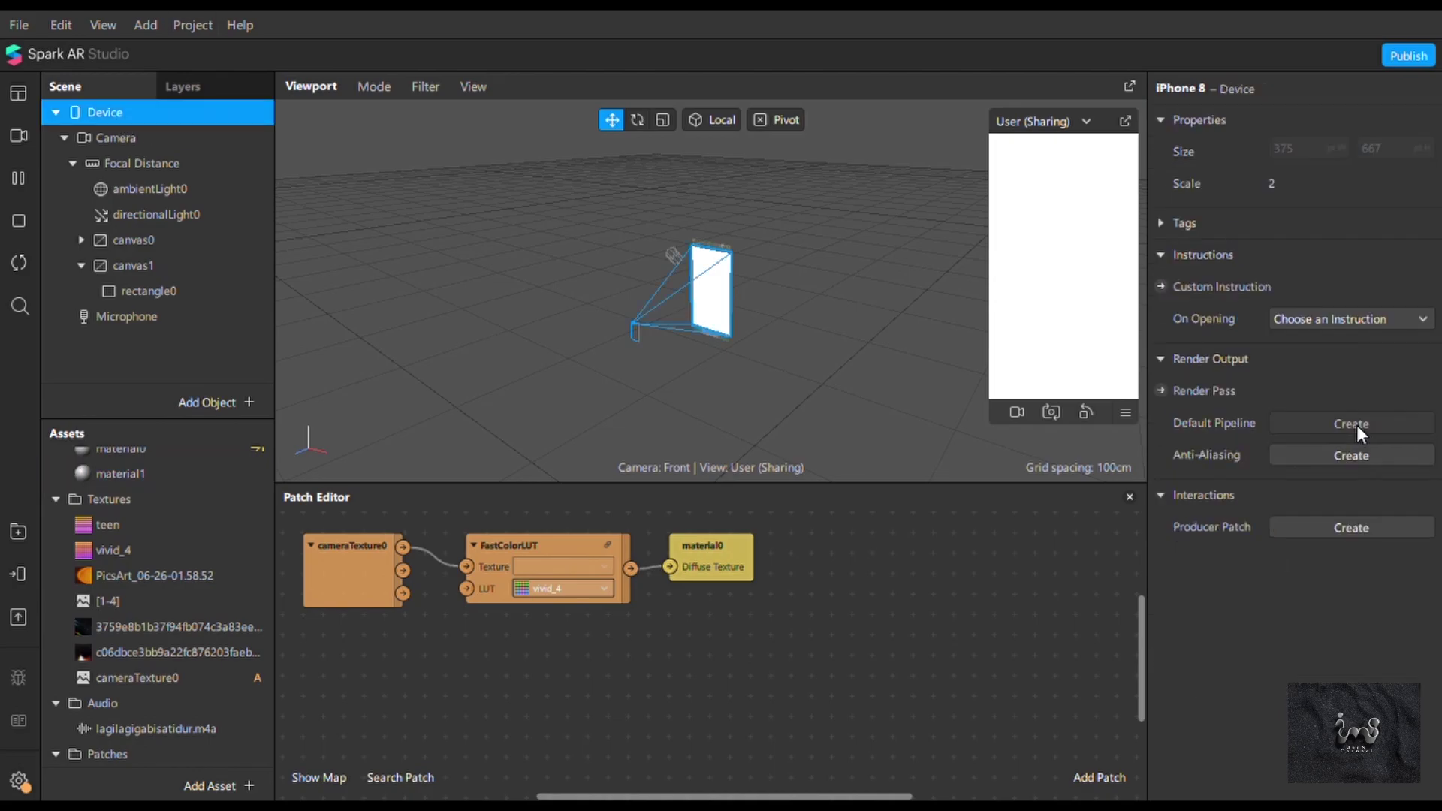
left_click(1356, 425)
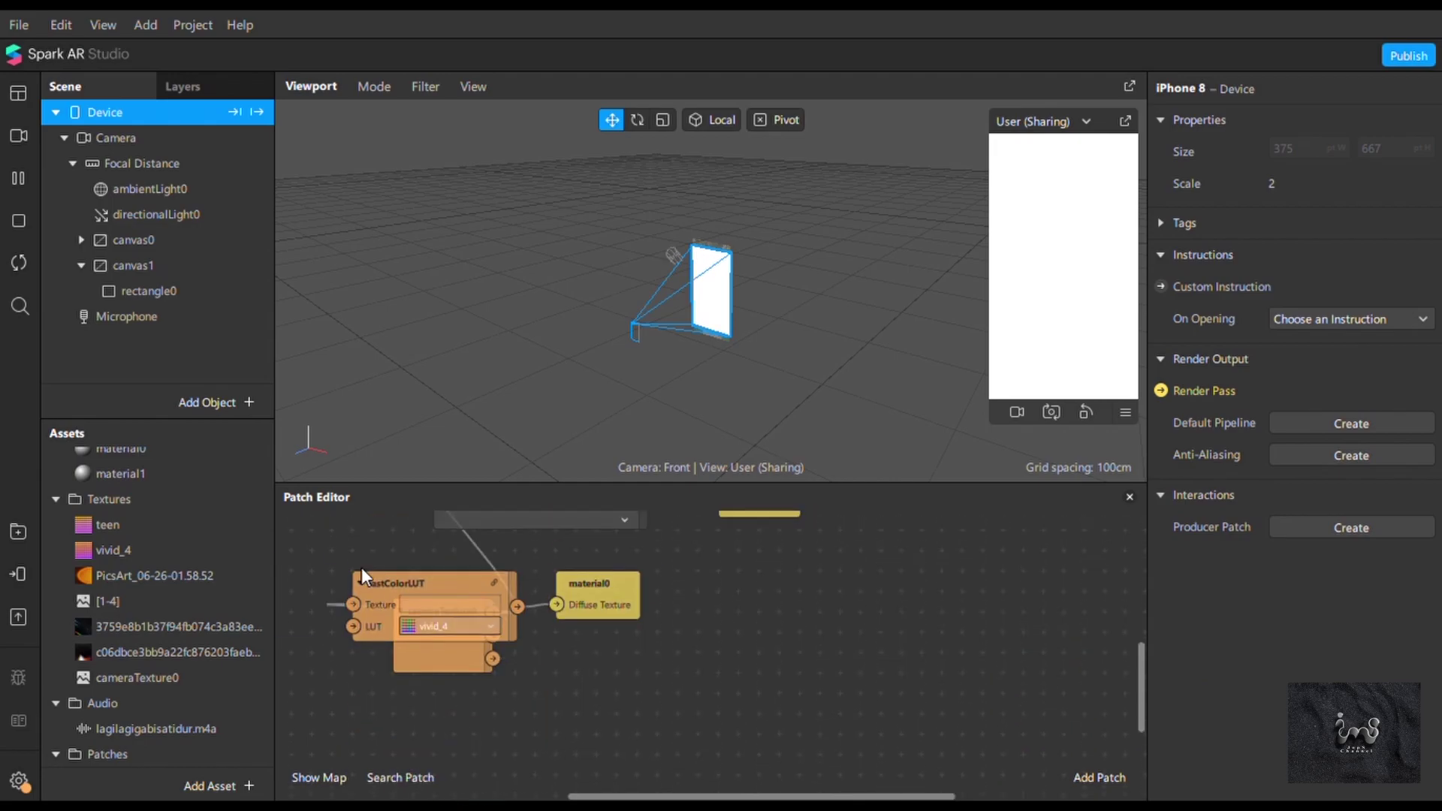
Add a Sender patch fed by the camera texture and place a Mix patch below the FastColorLUT patch.
left_click(1104, 779)
left_click_drag(758, 682, 644, 682)
left_click_drag(529, 676, 410, 652)
mouse_move(669, 685)
left_mouse_down()
mouse_move(589, 678)
mouse_move(683, 694)
left_mouse_up()
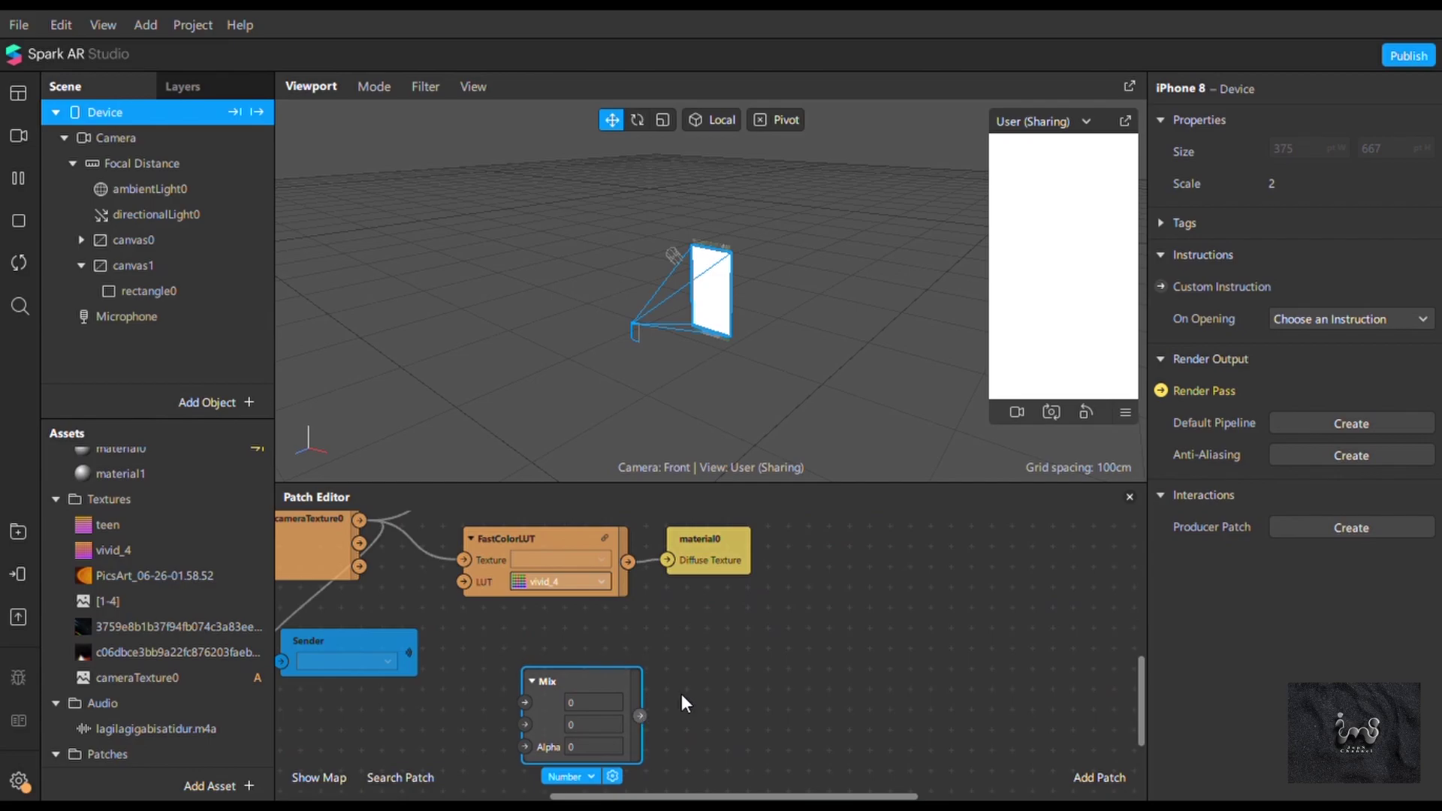
Chain a Shader Render Pass patch after the Mix patch and a Delay Frame patch after the render pass.
left_click(914, 663)
left_click_drag(898, 775, 914, 663)
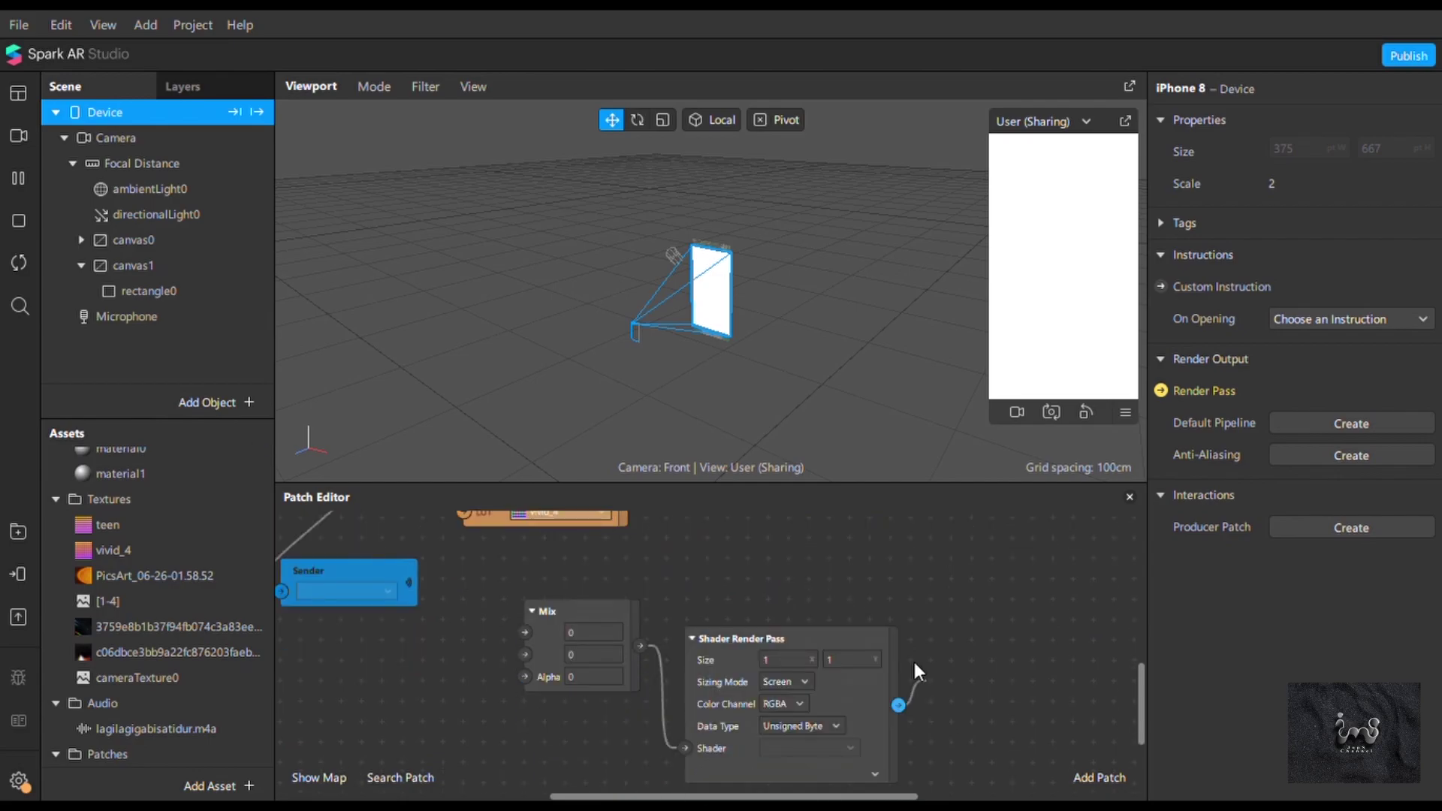
key("Return")
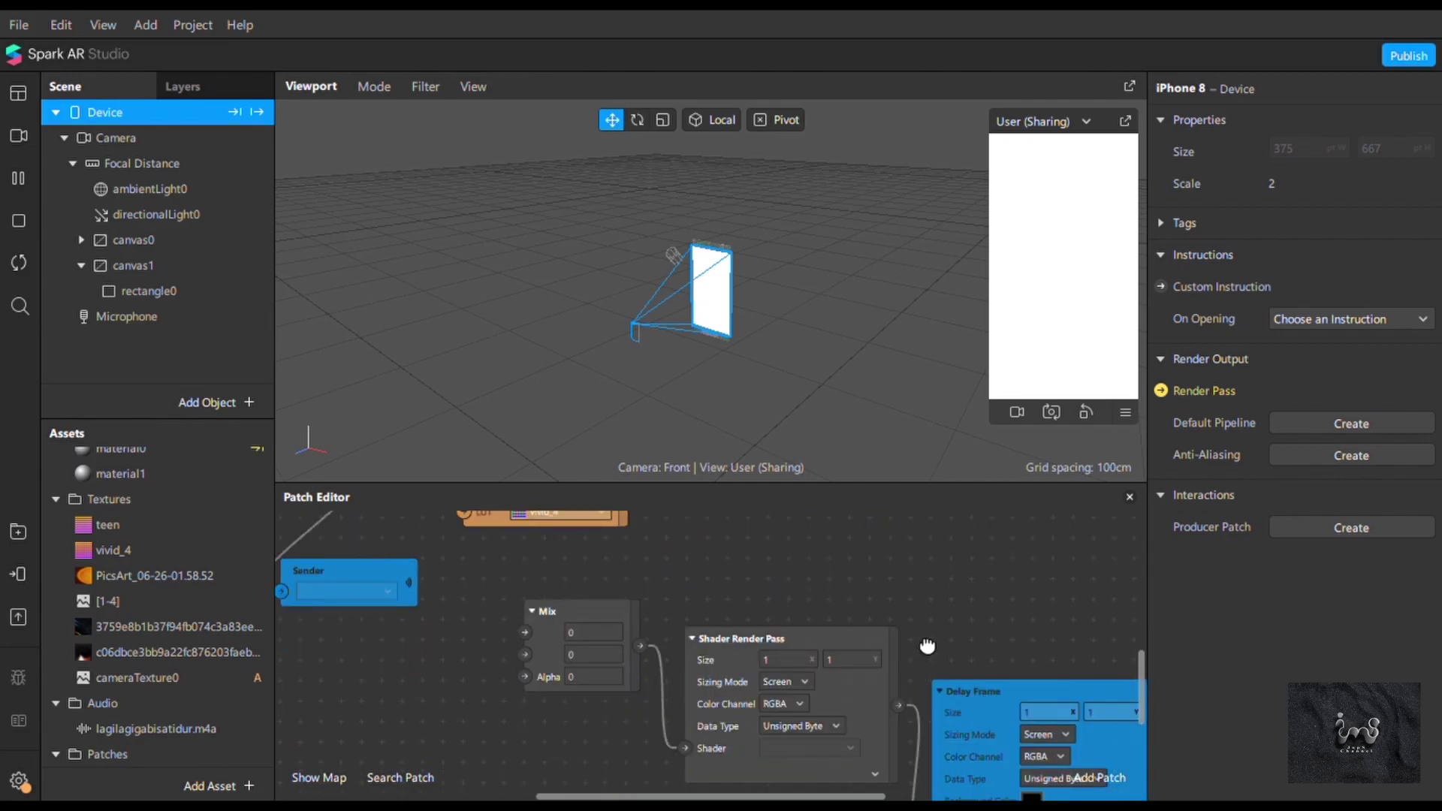
Connect an output from the patches higher up in the graph to the Delay Frame patch's First Frame input.
scroll(755, 633, "down", 3, "ctrl")
scroll(503, 538, "up", 3)
left_click_drag(520, 543, 917, 721)
scroll(914, 720, "down", 1)
scroll(977, 661, "up", 3, "ctrl")
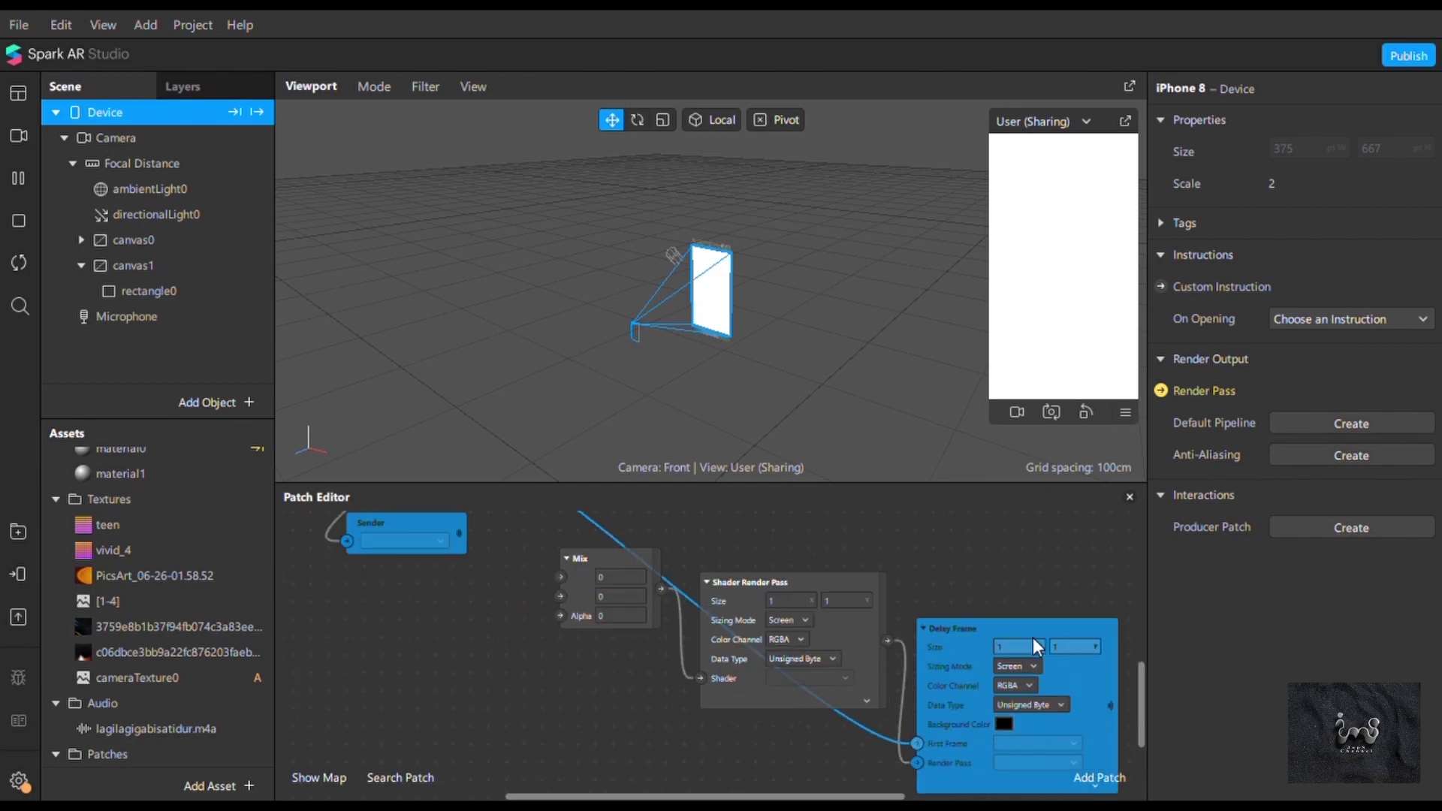
Make a receiver from the Delay Frame patch and place it in front of the Mix patch's inputs.
scroll(1034, 638, "down", 2)
right_click(1014, 649)
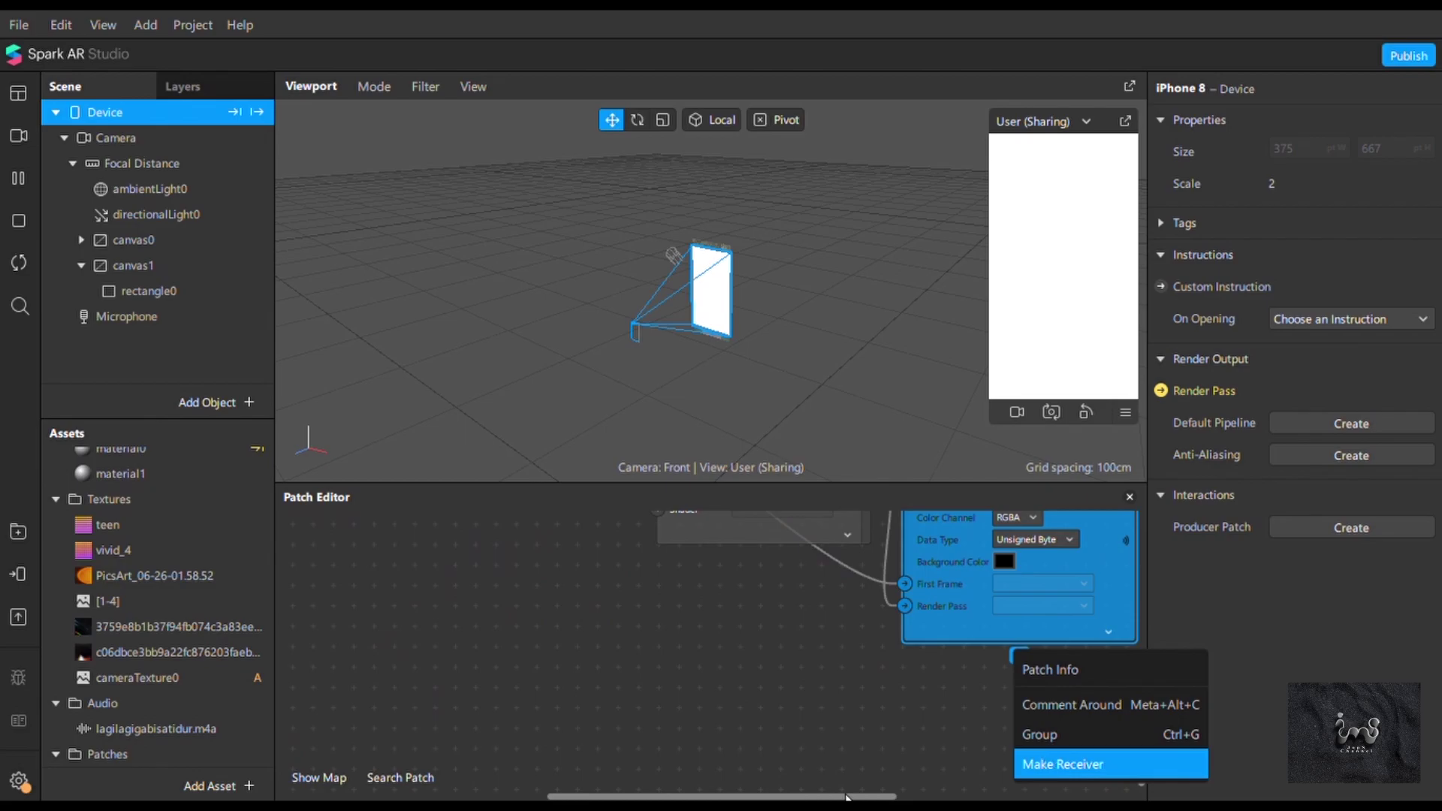
left_click(1047, 763)
middle_click_drag(930, 796, 901, 799)
left_click_drag(988, 597, 443, 566)
scroll(443, 567, "left", 4)
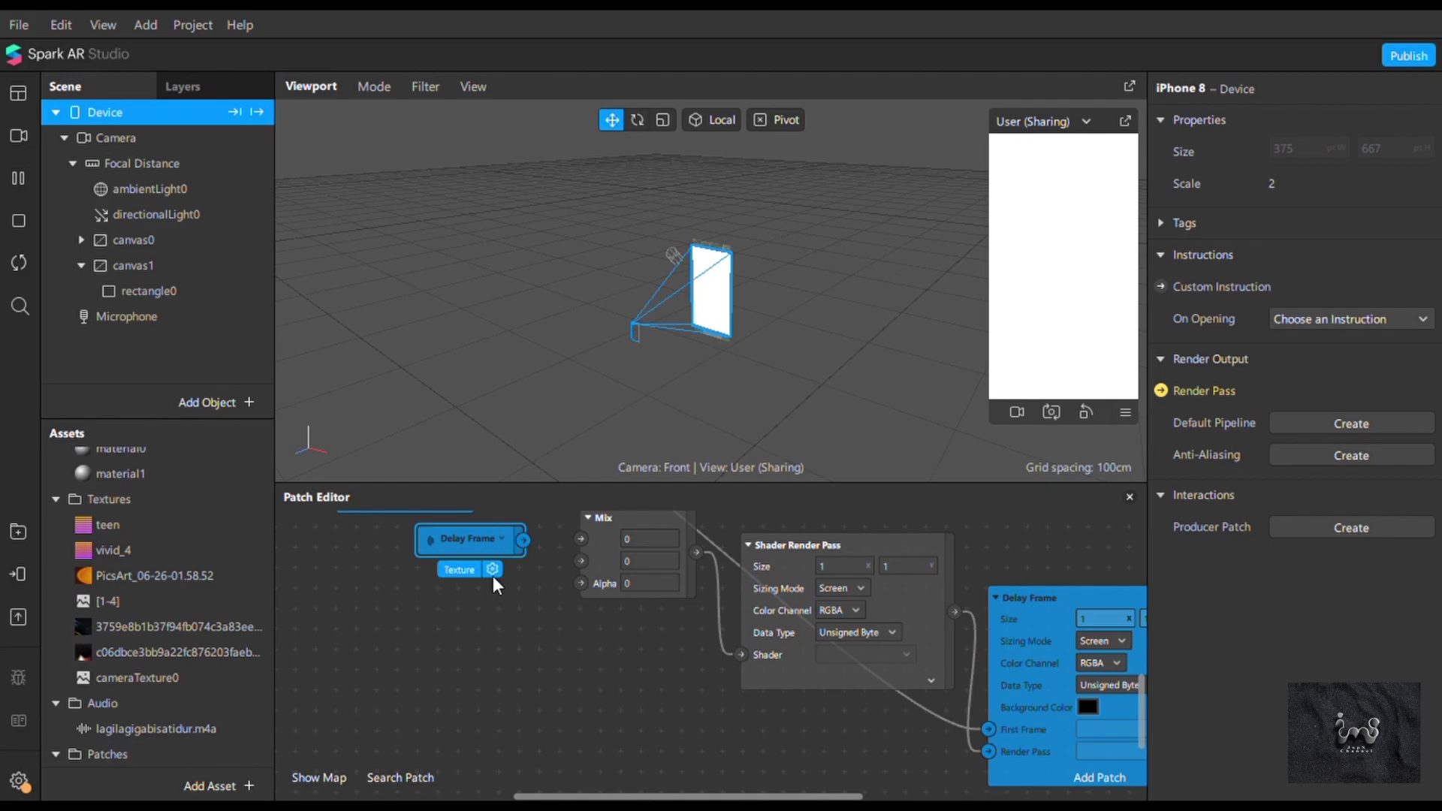
Add a copy of the receiver below the Delay Frame receiver and set its source to Sender.
key("ctrl+v")
left_click(531, 582)
left_click(556, 664)
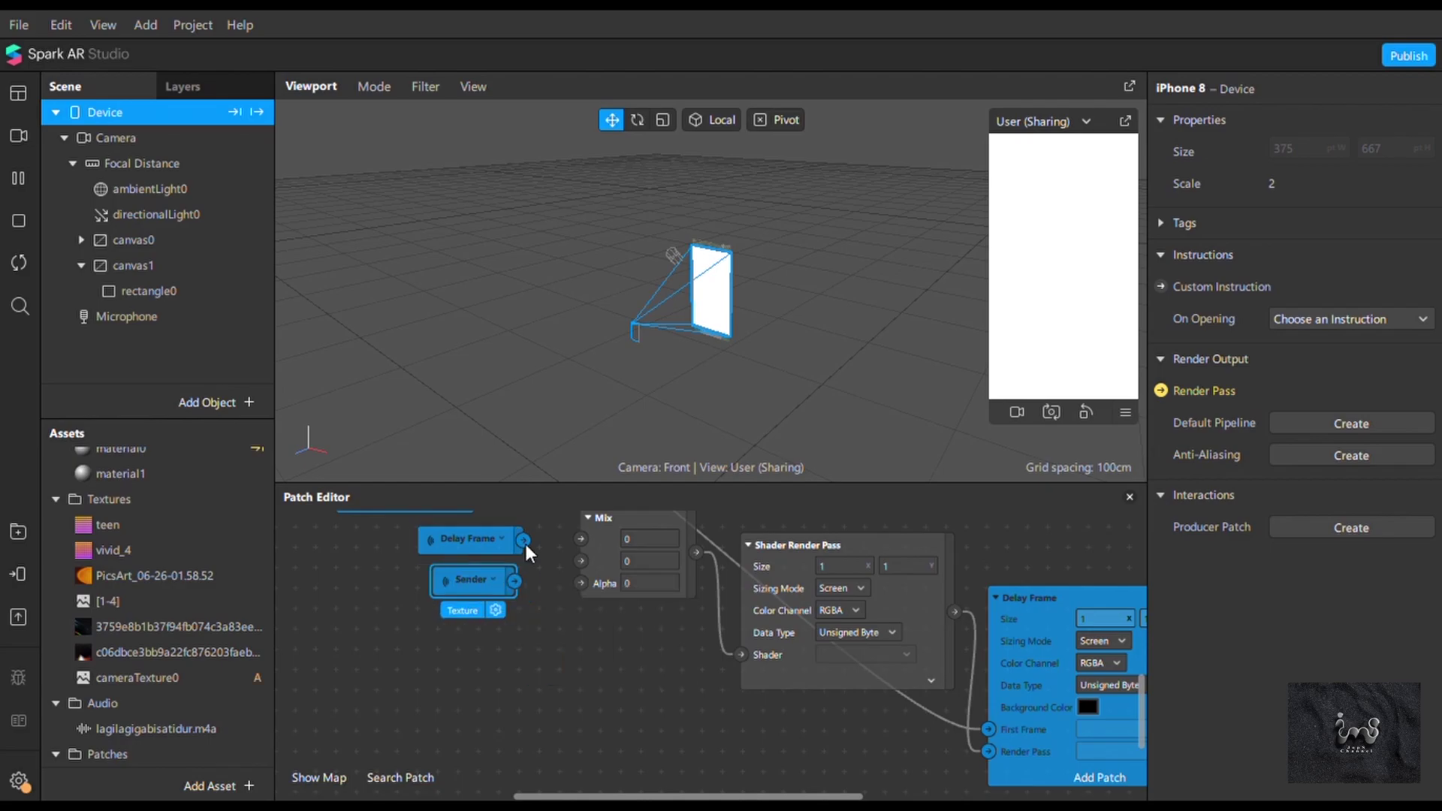
Connect the Sender receiver to the Mix patch's first input and the Delay Frame receiver to its second input.
left_click_drag(520, 583, 581, 561)
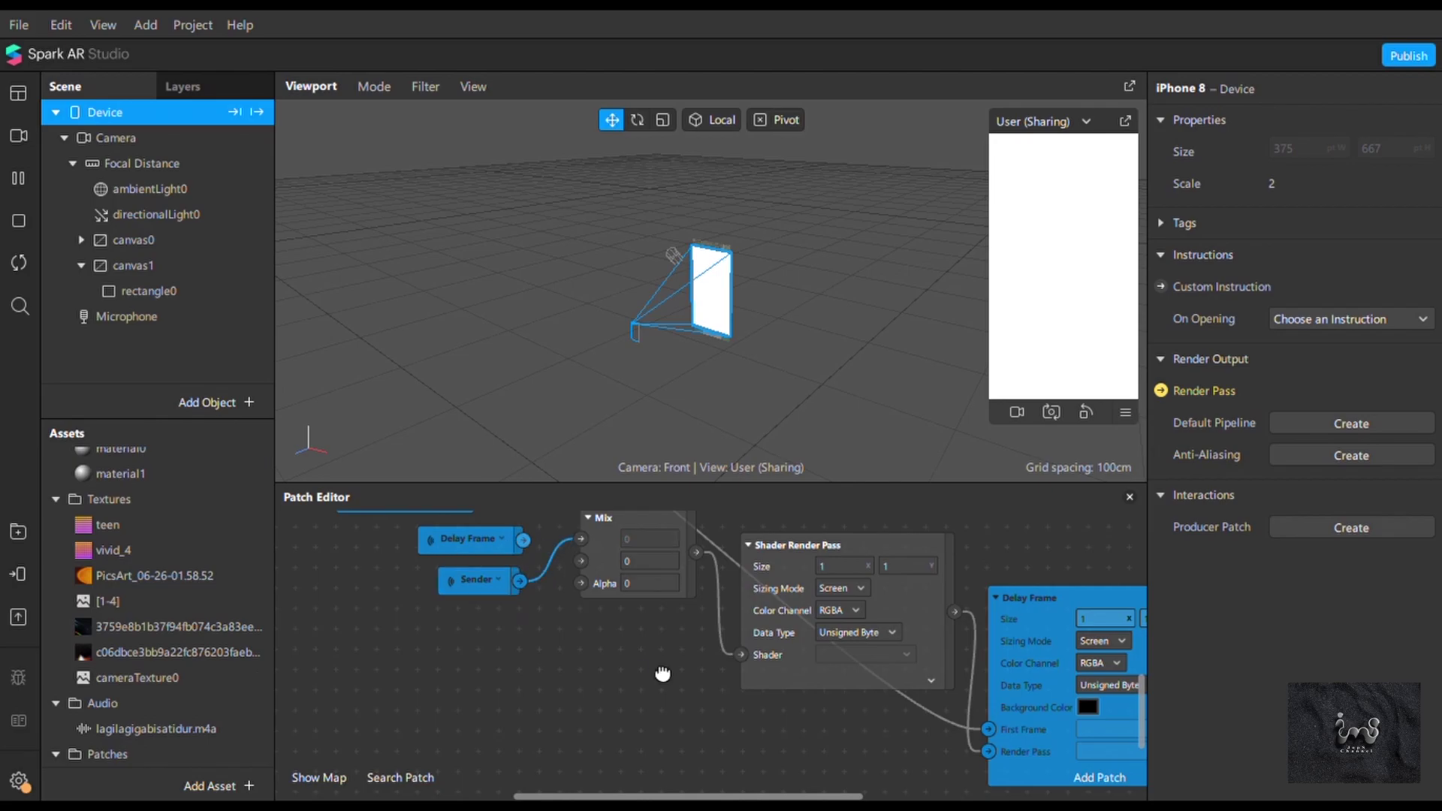
scroll(663, 674, "down", 2)
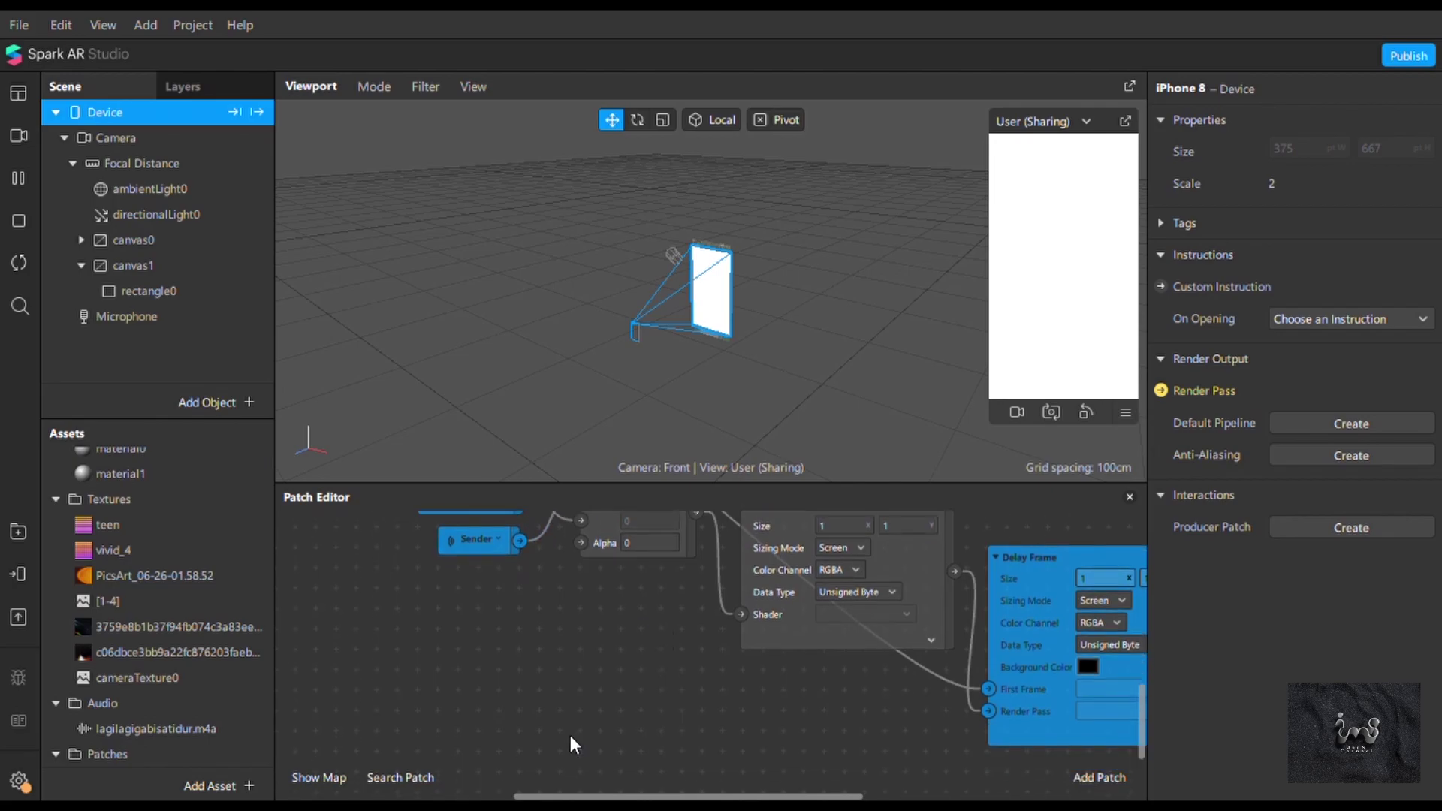
Add a second FastColorLUT patch near the material1 patch and set its LUT to teen.
scroll(164, 719, "up", 3)
scroll(142, 746, "down", 1)
left_click_drag(142, 754, 928, 766)
scroll(750, 677, "up", 2)
left_click(914, 713)
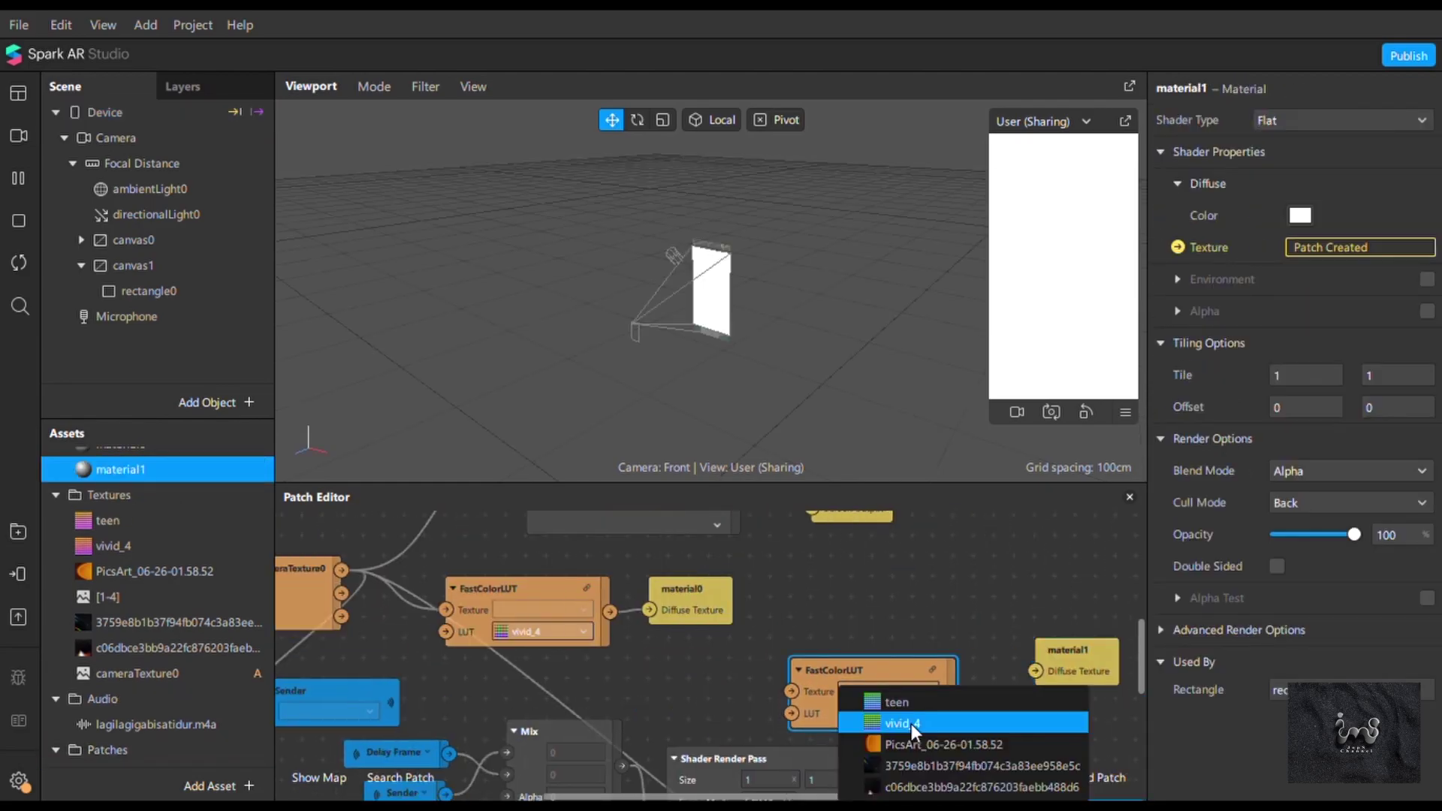
left_click(897, 702)
Connect the new FastColorLUT to material1's Diffuse Texture and feed the Shader Render Pass output into the LUT patch's Texture input.
left_click_drag(955, 693, 1036, 671)
scroll(939, 721, "down", 1)
left_click_drag(880, 776, 789, 643)
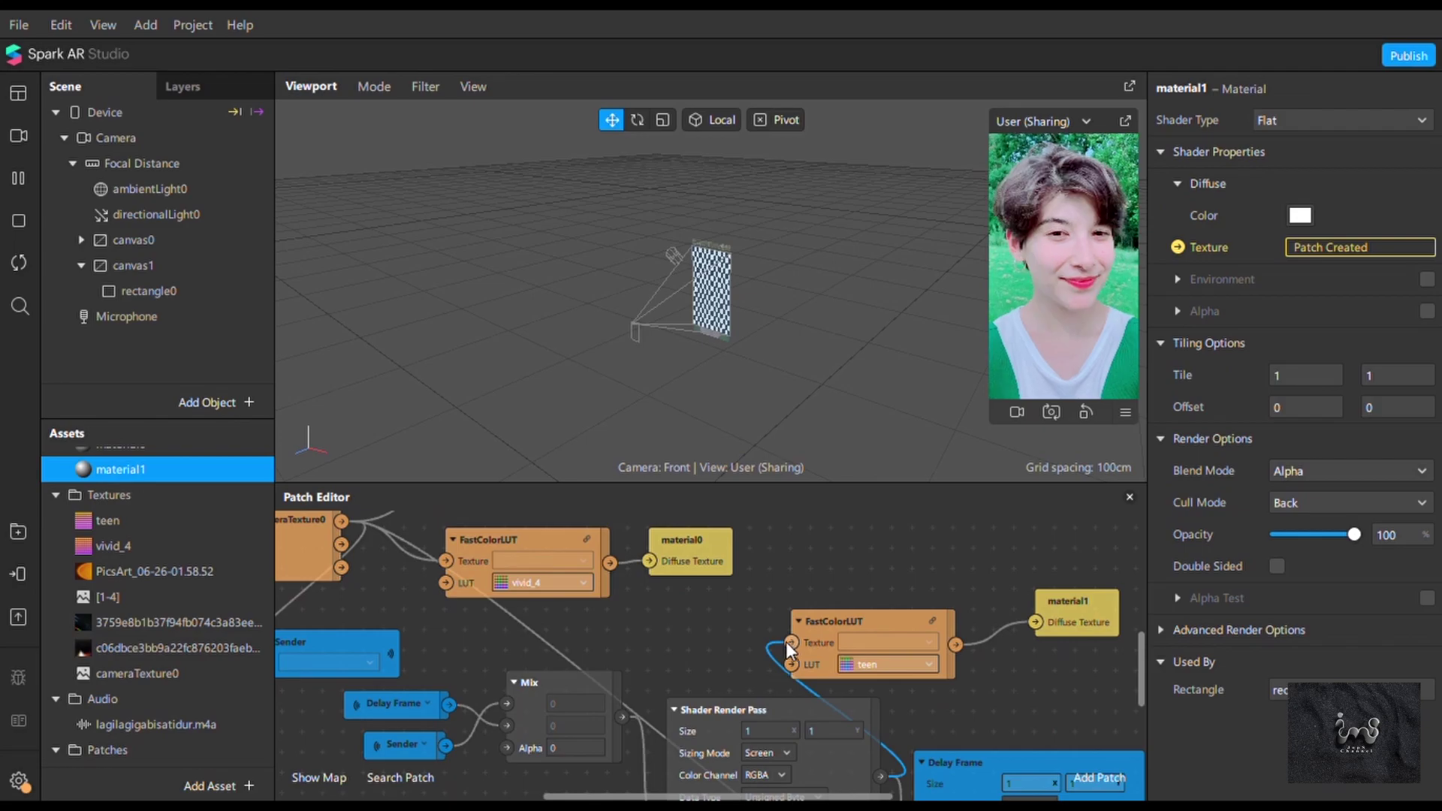
Set the Mix patch's Alpha to 0.85.
scroll(583, 600, "down", 2)
left_click(584, 610)
type("0.85")
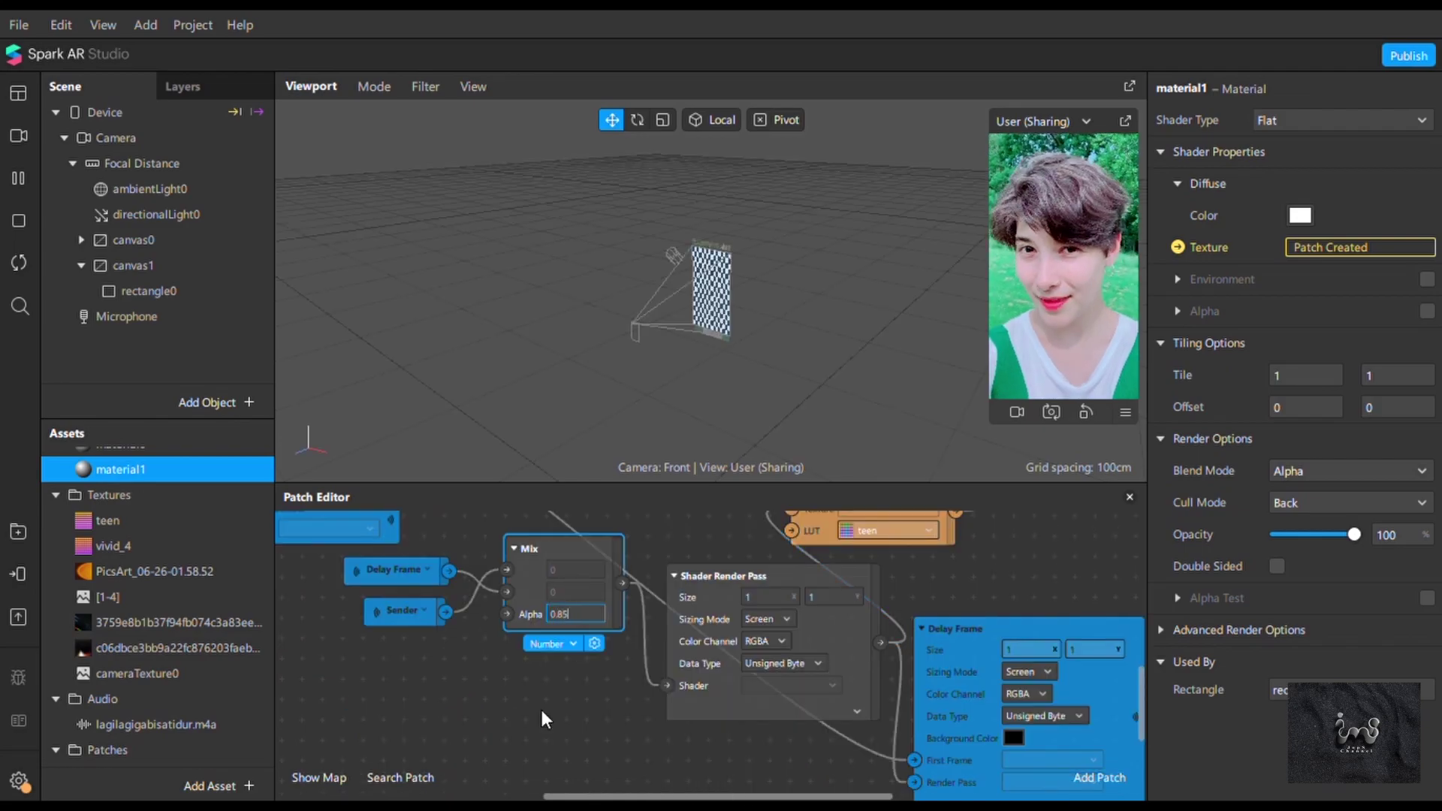
left_click(542, 712)
scroll(529, 643, "up", 2)
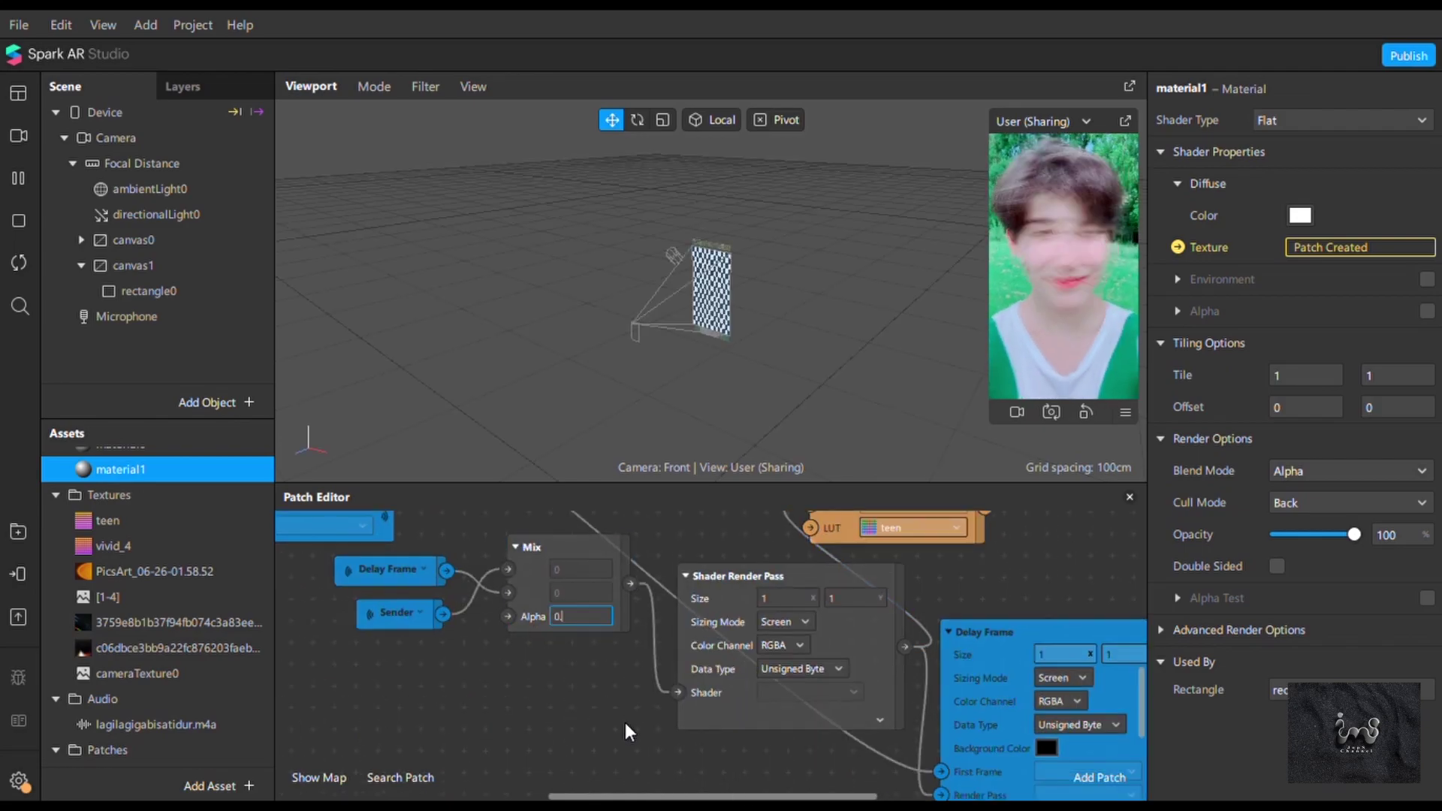
Add a Screen Tap patch in the empty area below the graph and chain Switch and Delay patches after it.
scroll(619, 710, "down", 4)
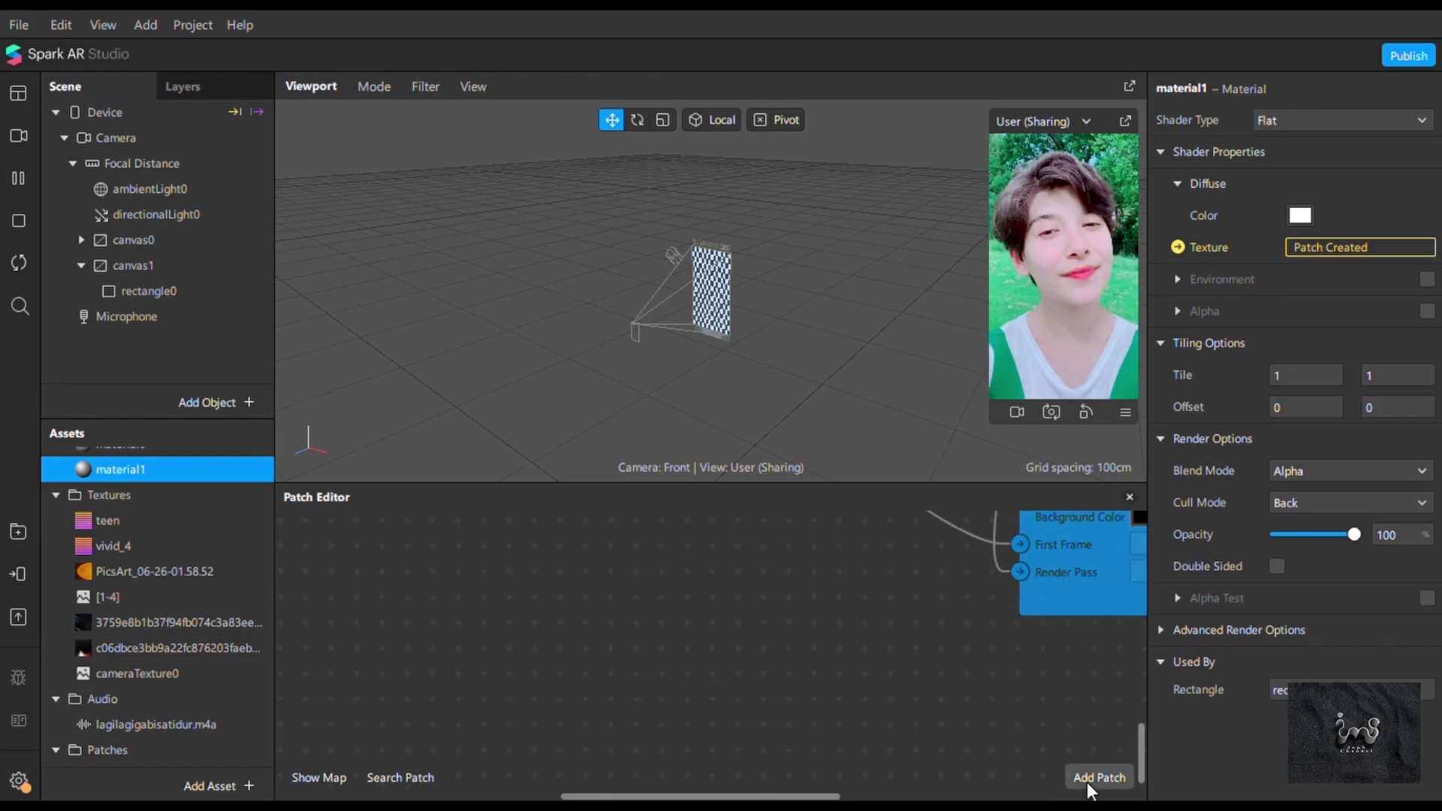
type("scr")
key("Return")
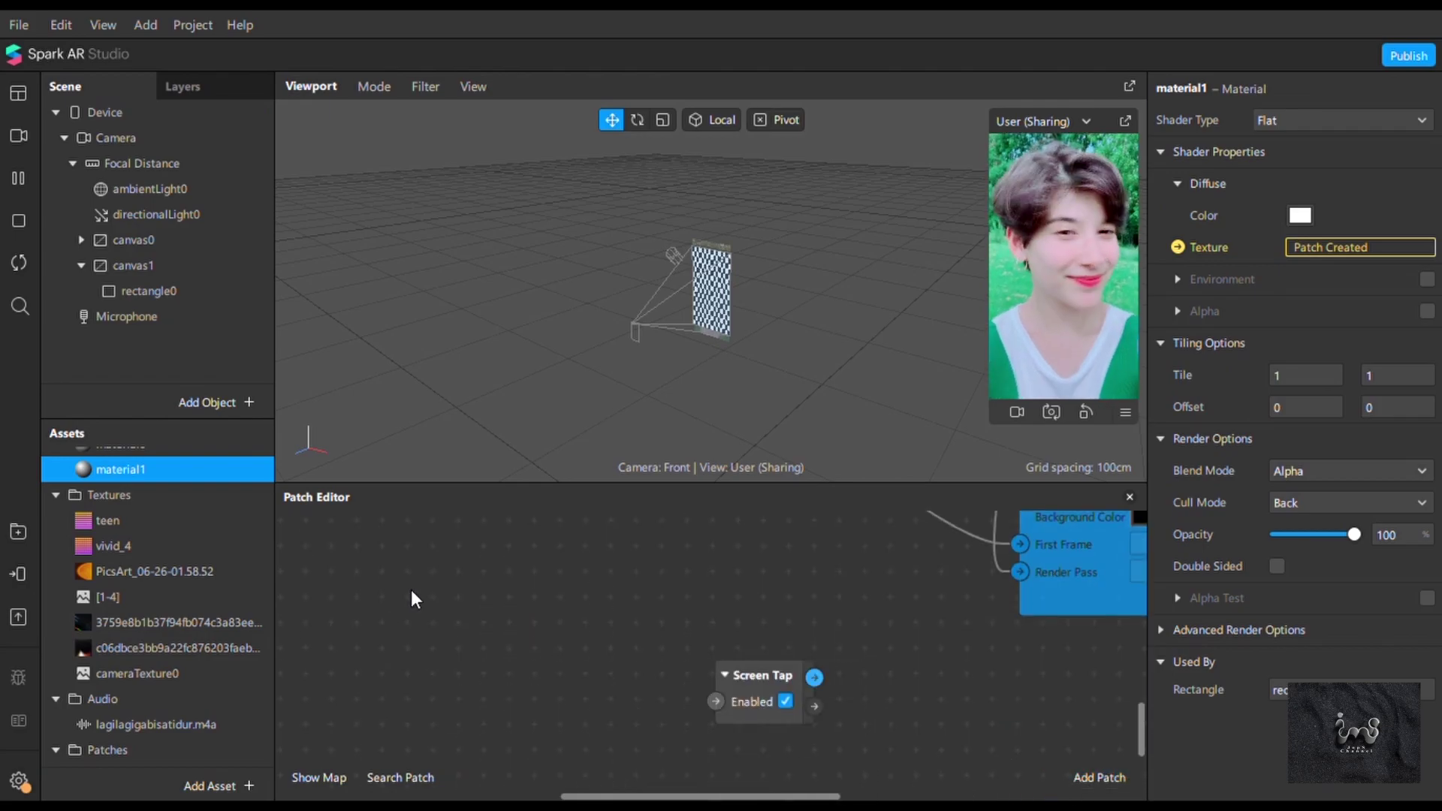
left_click_drag(761, 676, 328, 612)
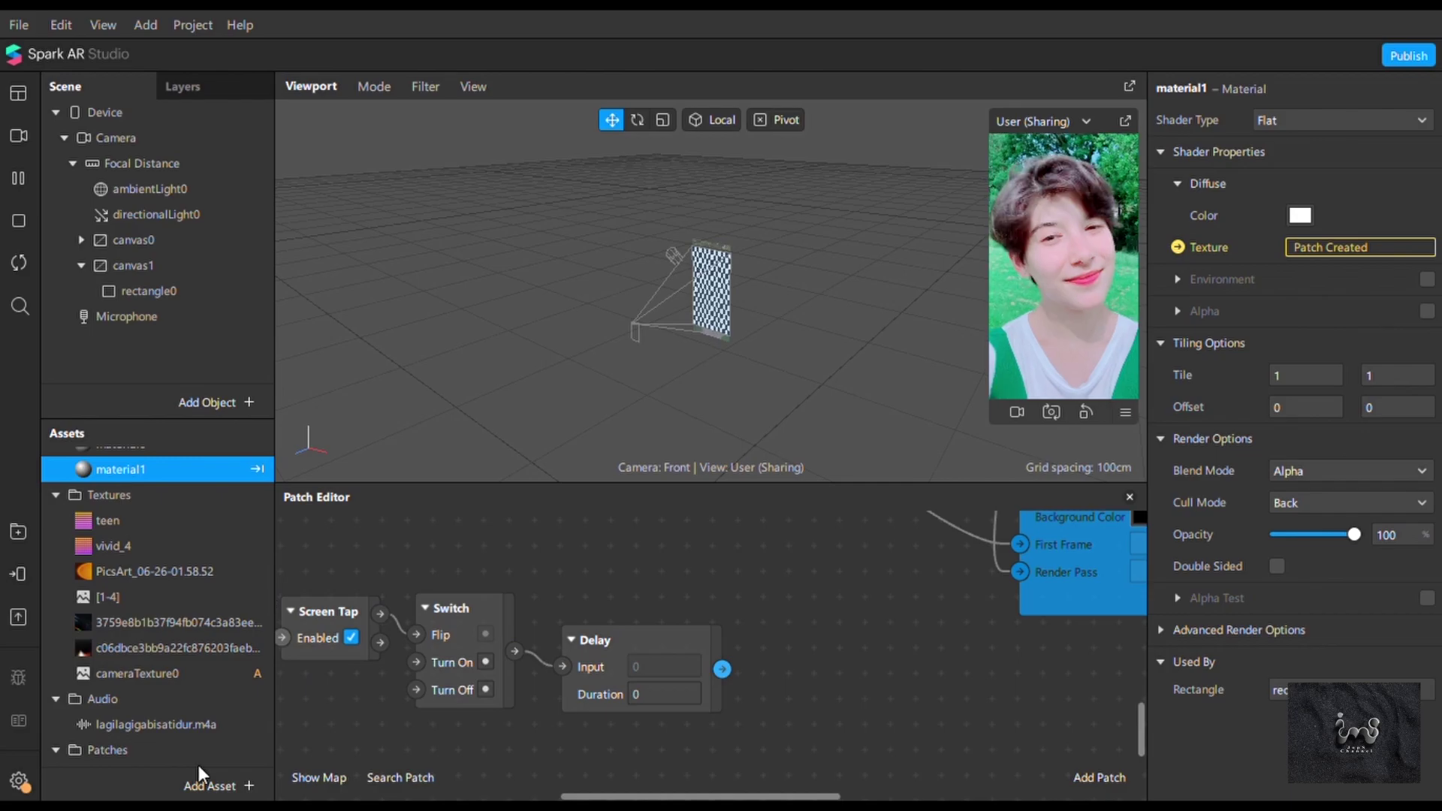
Add a rectangle to canvas1 that fills the whole canvas and create a new material for it.
right_click(163, 263)
mouse_move(248, 287)
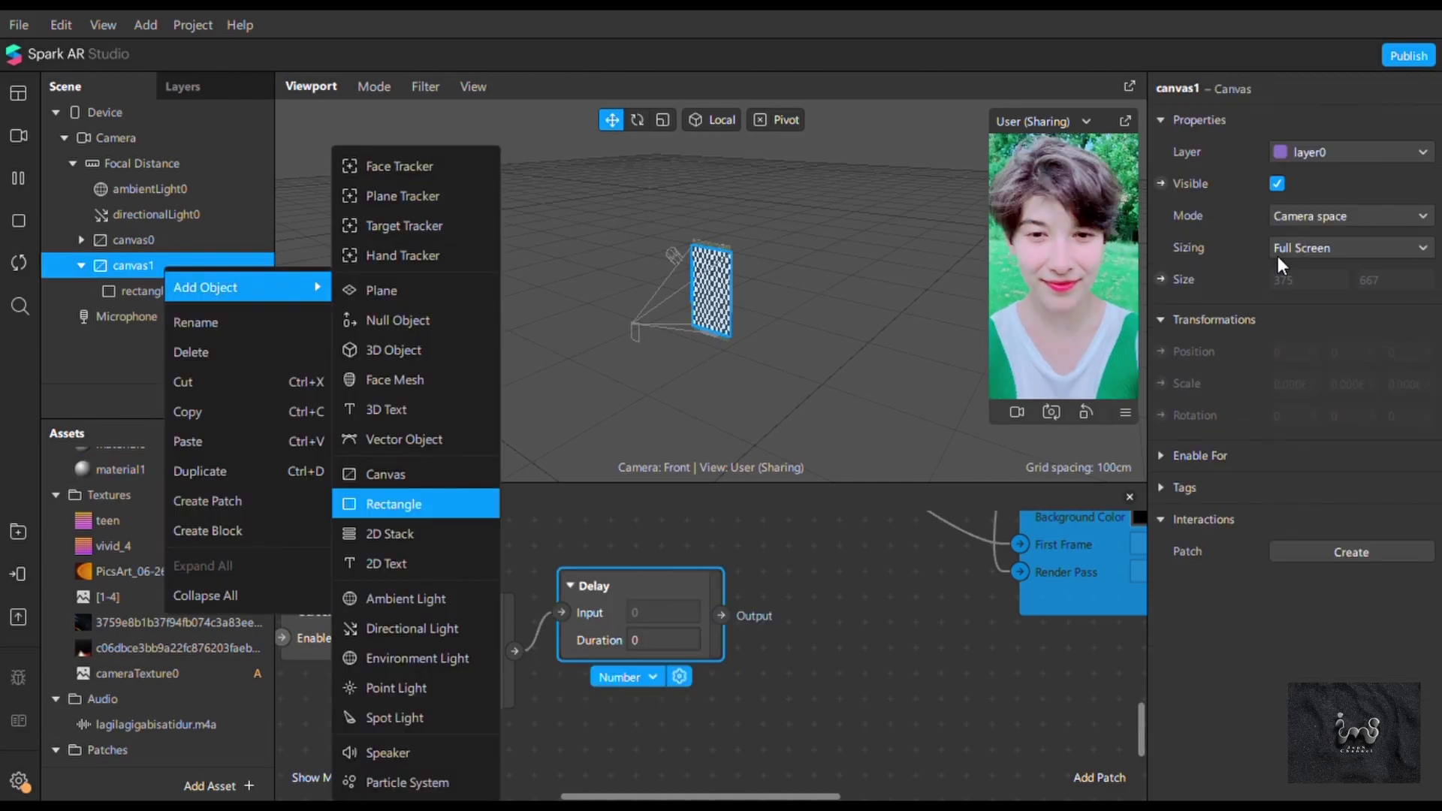
left_click(393, 504)
left_click(1426, 519)
left_click(1341, 613)
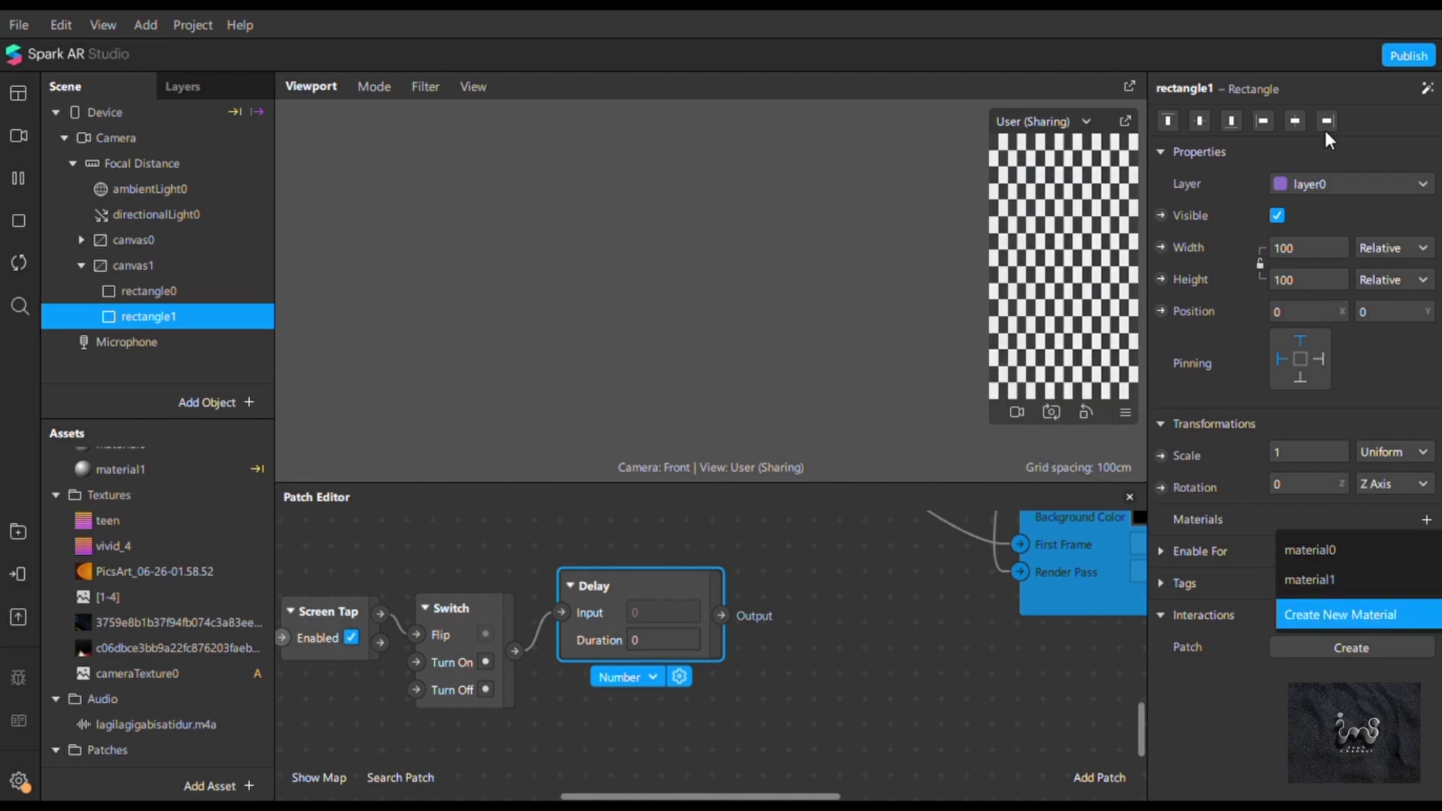
Set material2's shader type to Flat and its texture to PicsArt_06-26-01.58.52.
left_click(1325, 122)
left_click(1324, 122)
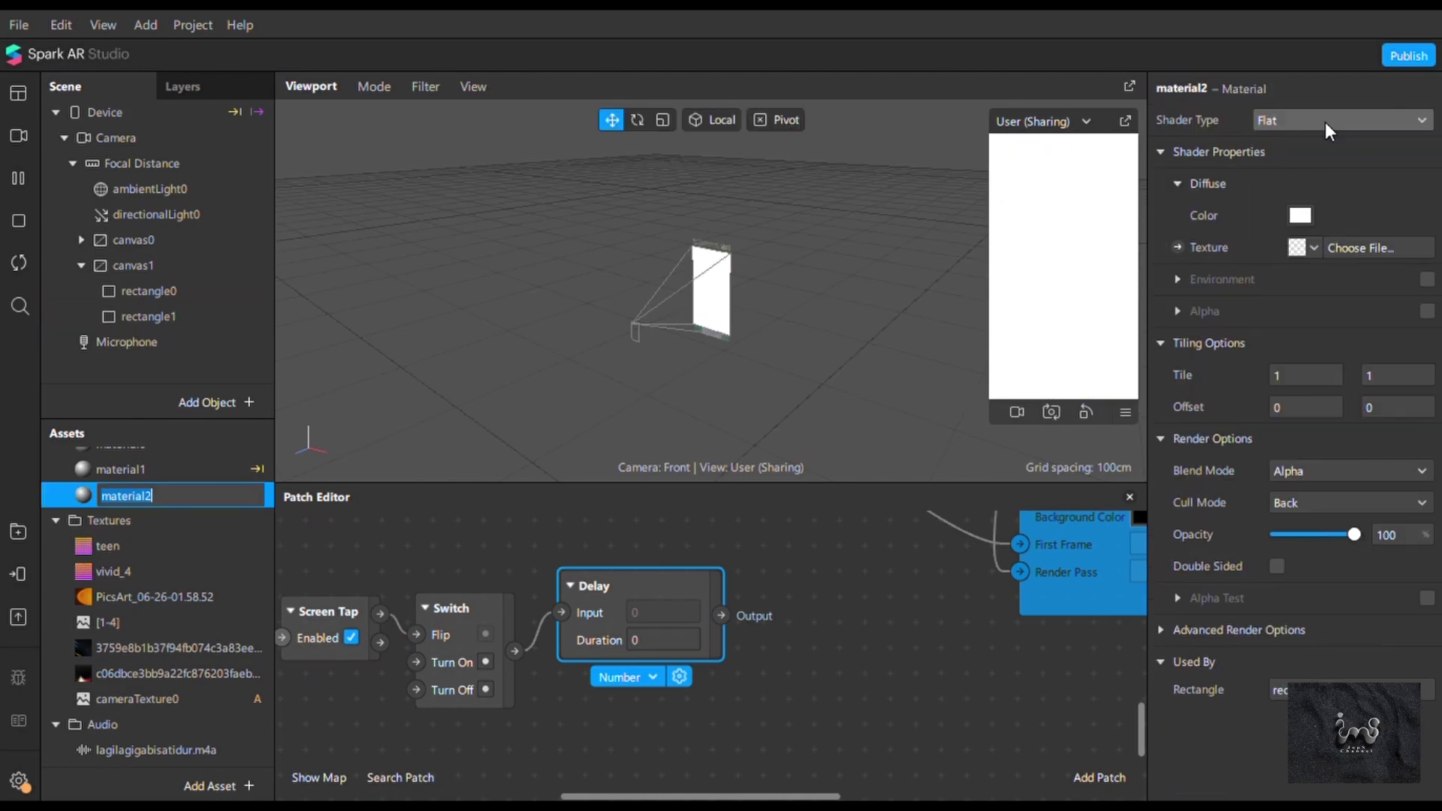
left_click(1313, 247)
left_click(1277, 338)
Try the Add and Screen blend modes on material2 and settle on Multiply.
left_click(1301, 470)
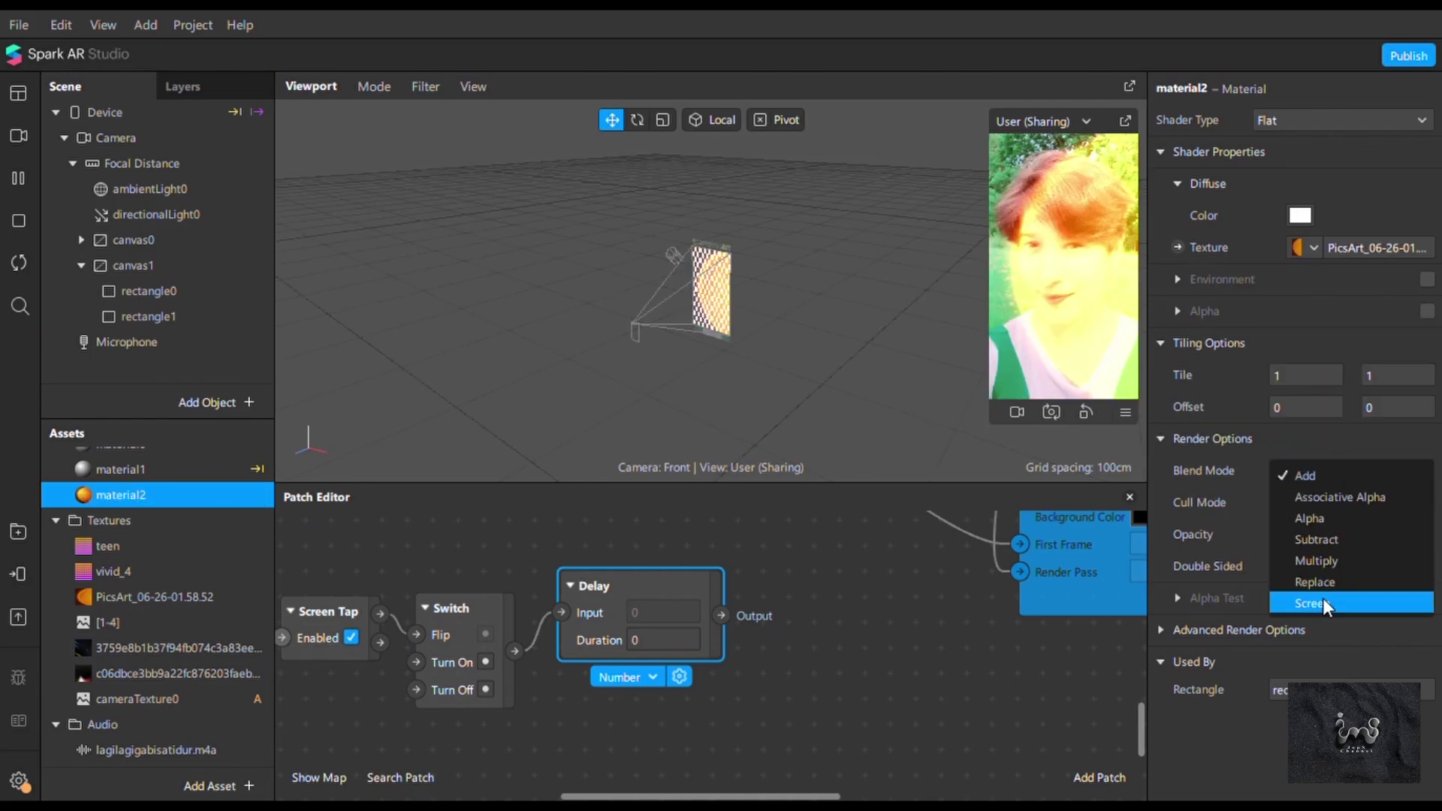
left_click(1323, 599)
left_click(1331, 471)
left_click(1333, 532)
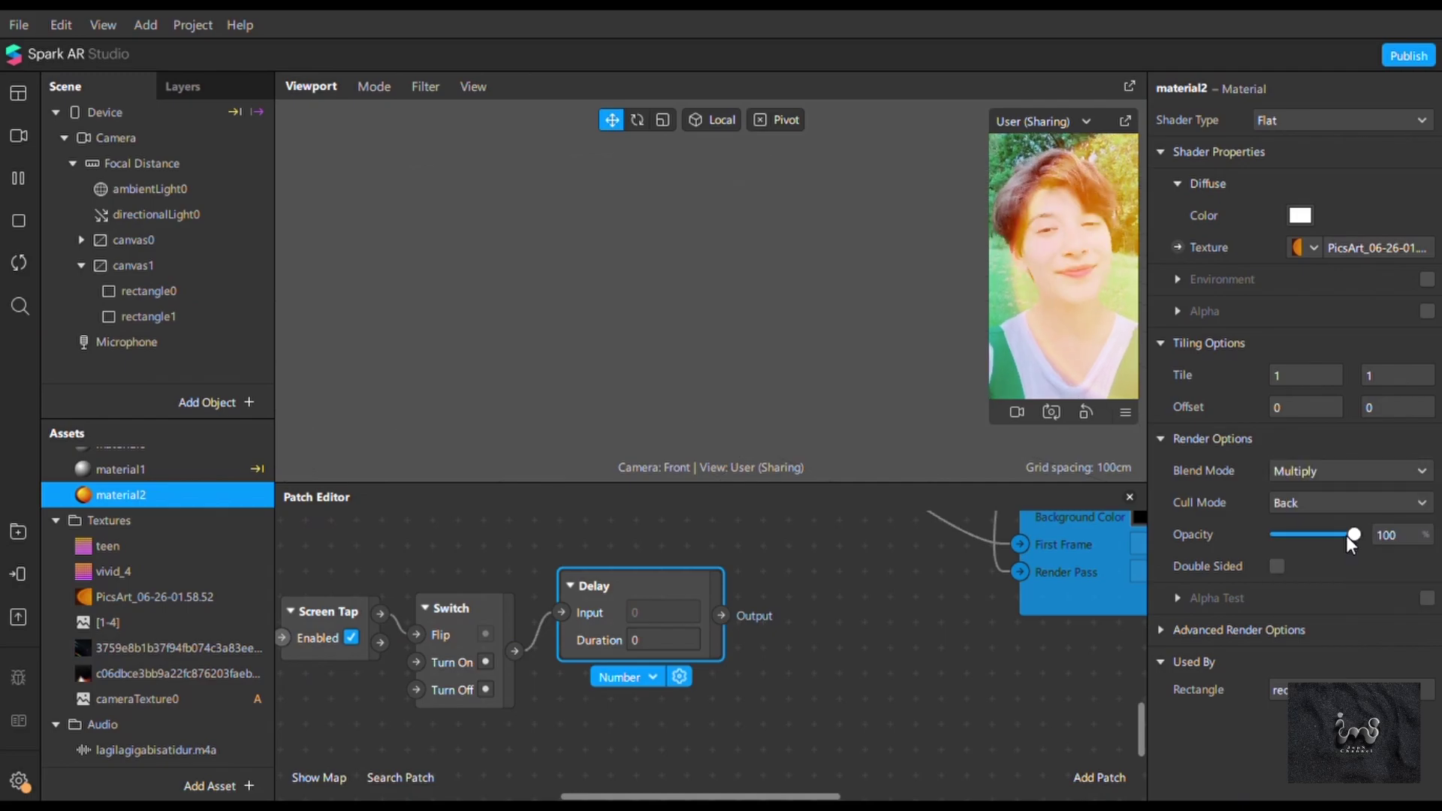
Add a third rectangle to canvas1 at 100% relative width and height and create a new material for it.
right_click(174, 265)
mouse_move(225, 278)
left_click(400, 504)
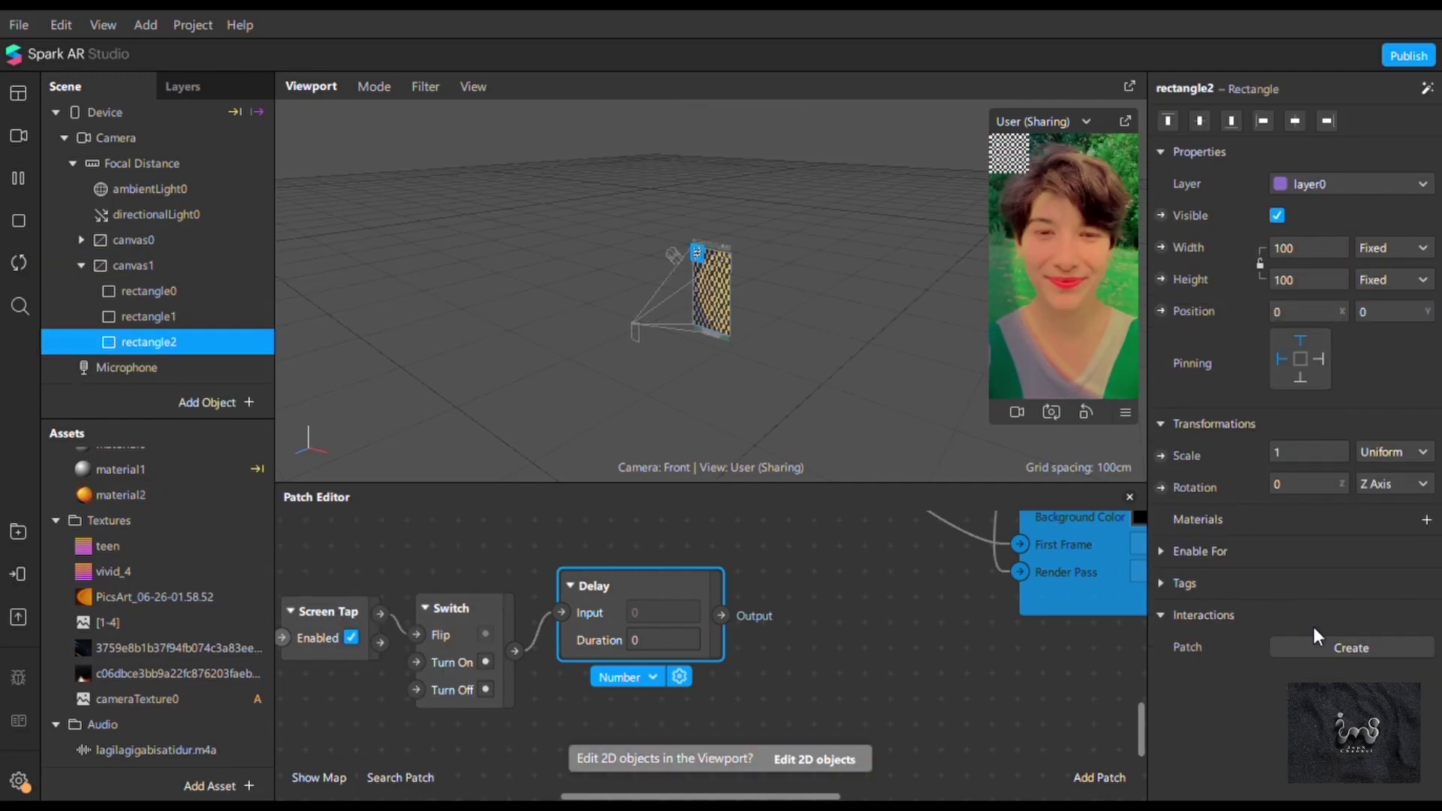
left_click(1422, 519)
left_click(1344, 643)
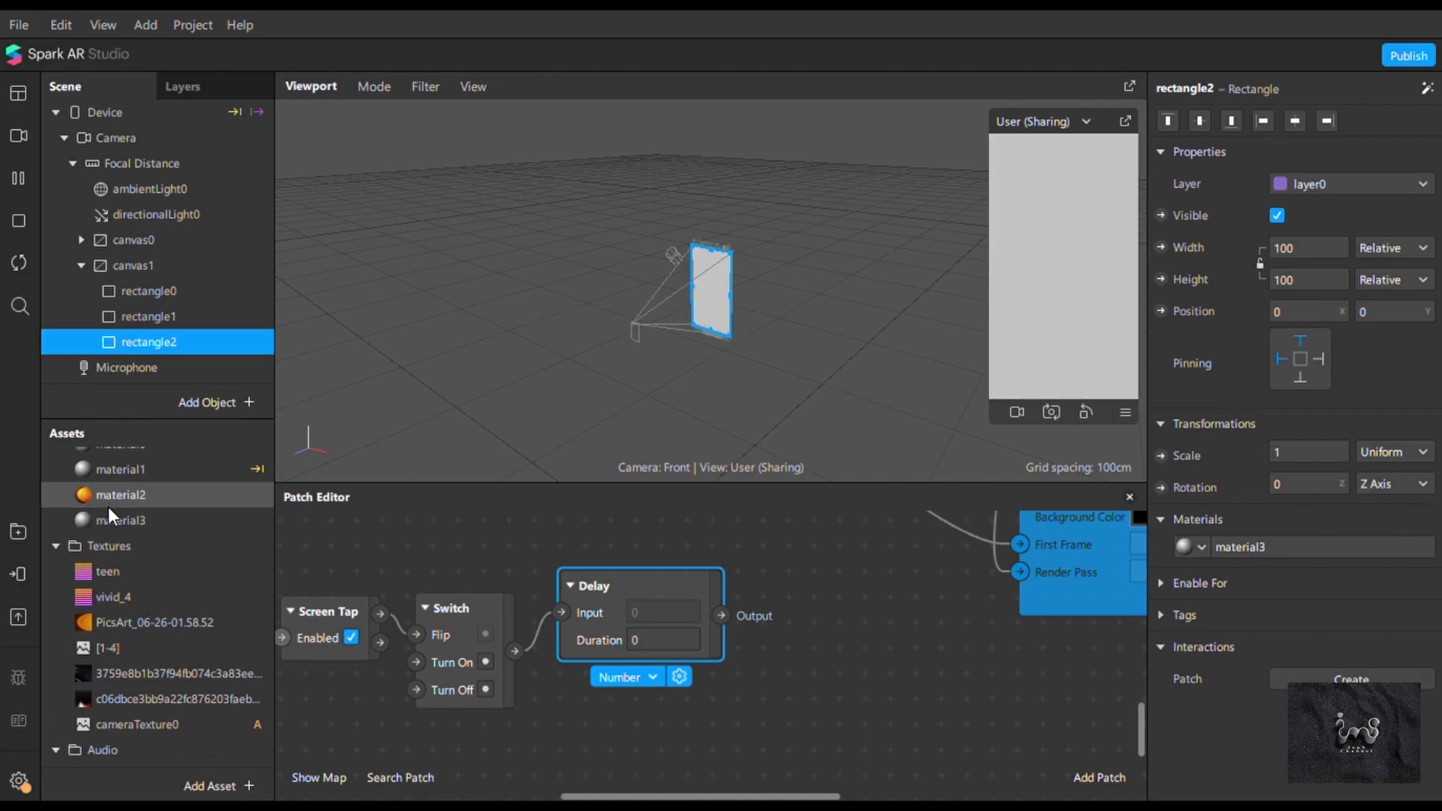
Set material3's shader type to Flat and create a new animation sequence as its texture.
left_click(110, 511)
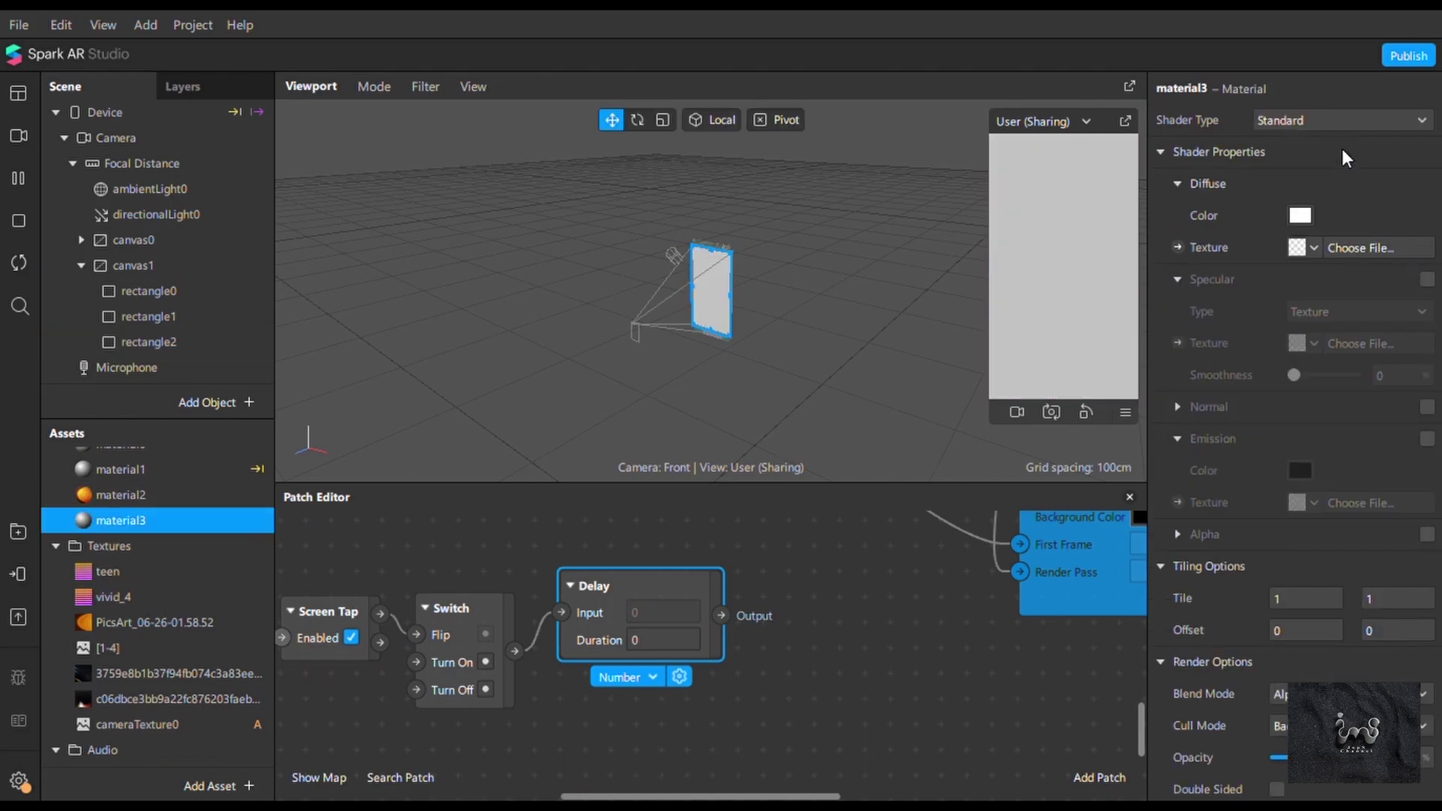
left_click(1333, 115)
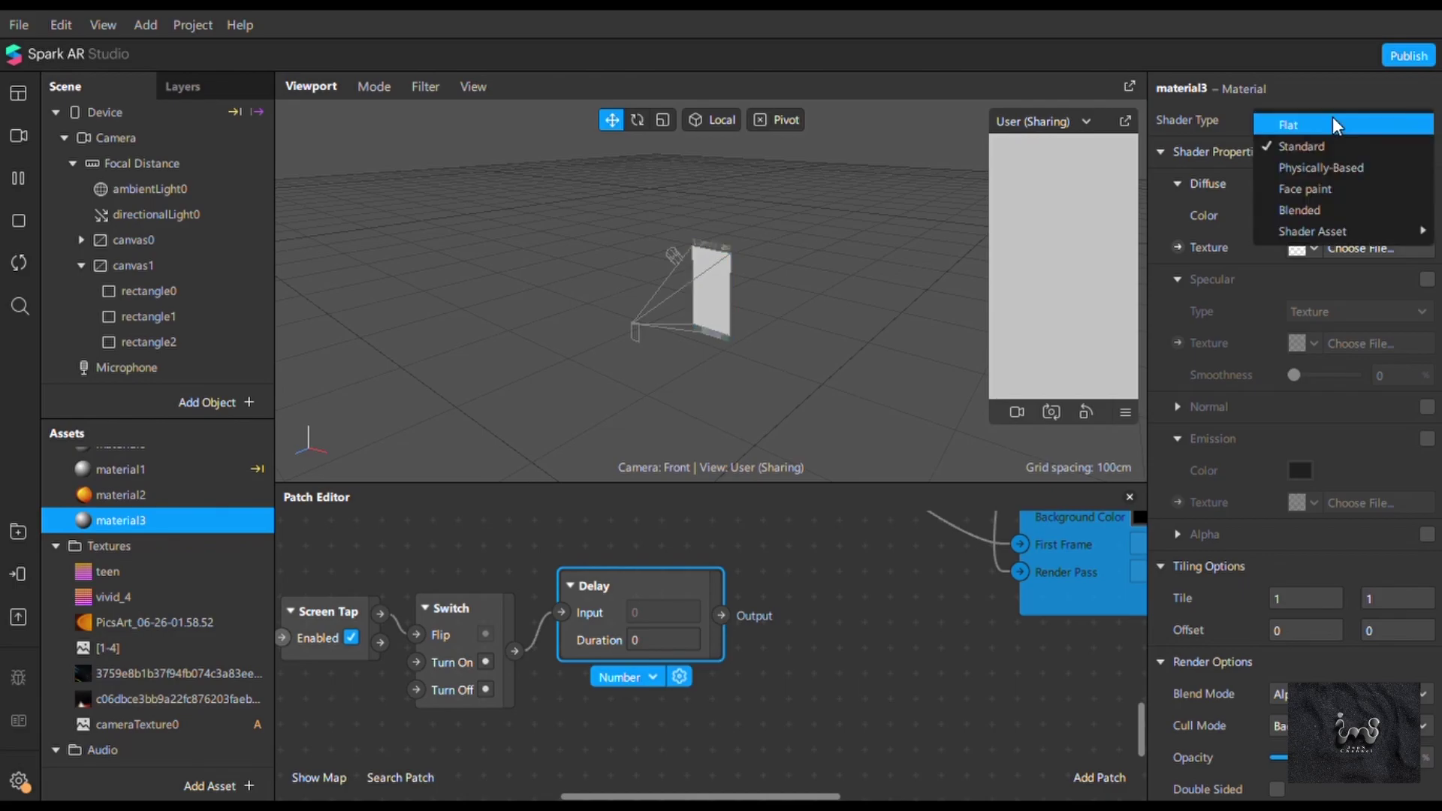
left_click(1333, 122)
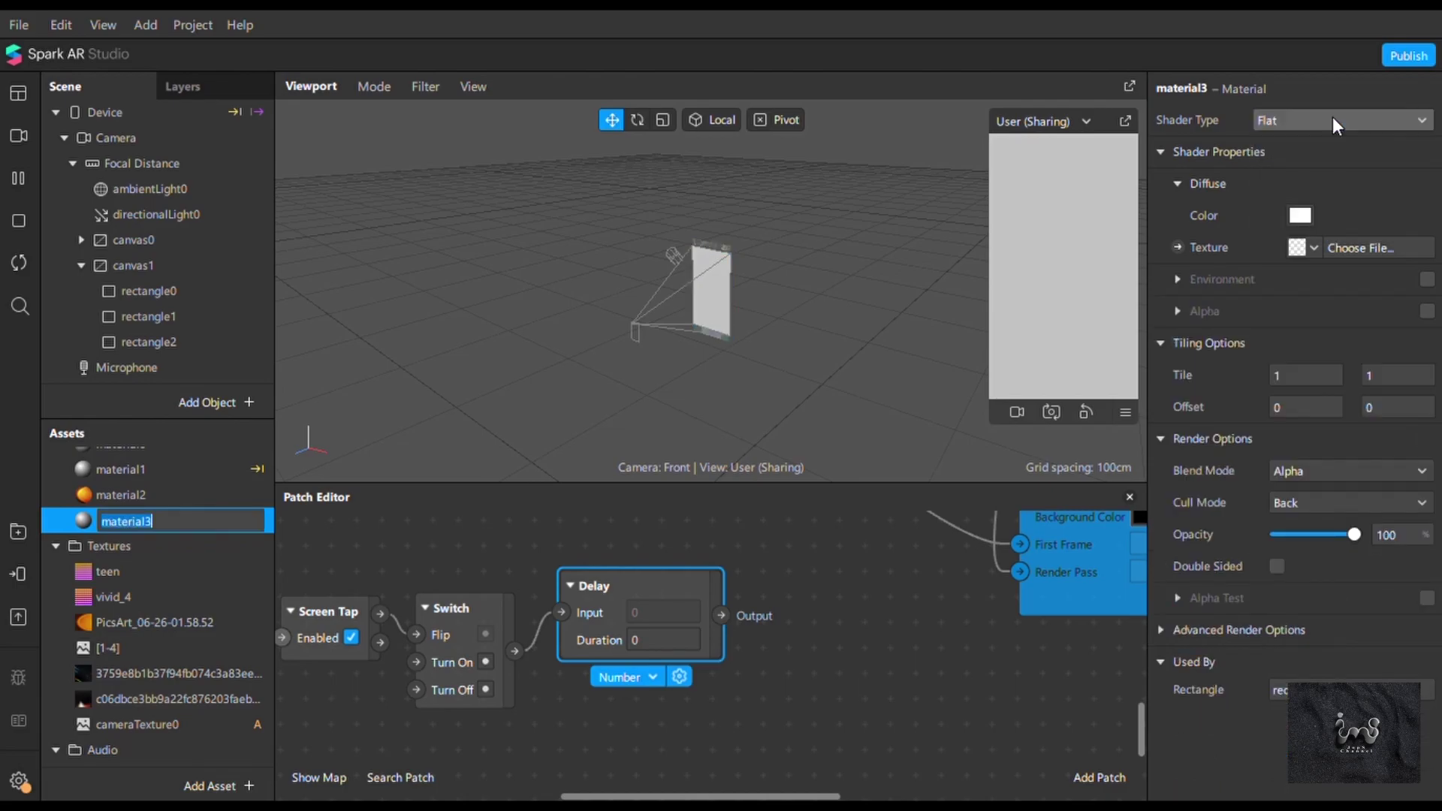
left_click(1320, 241)
left_click(1318, 240)
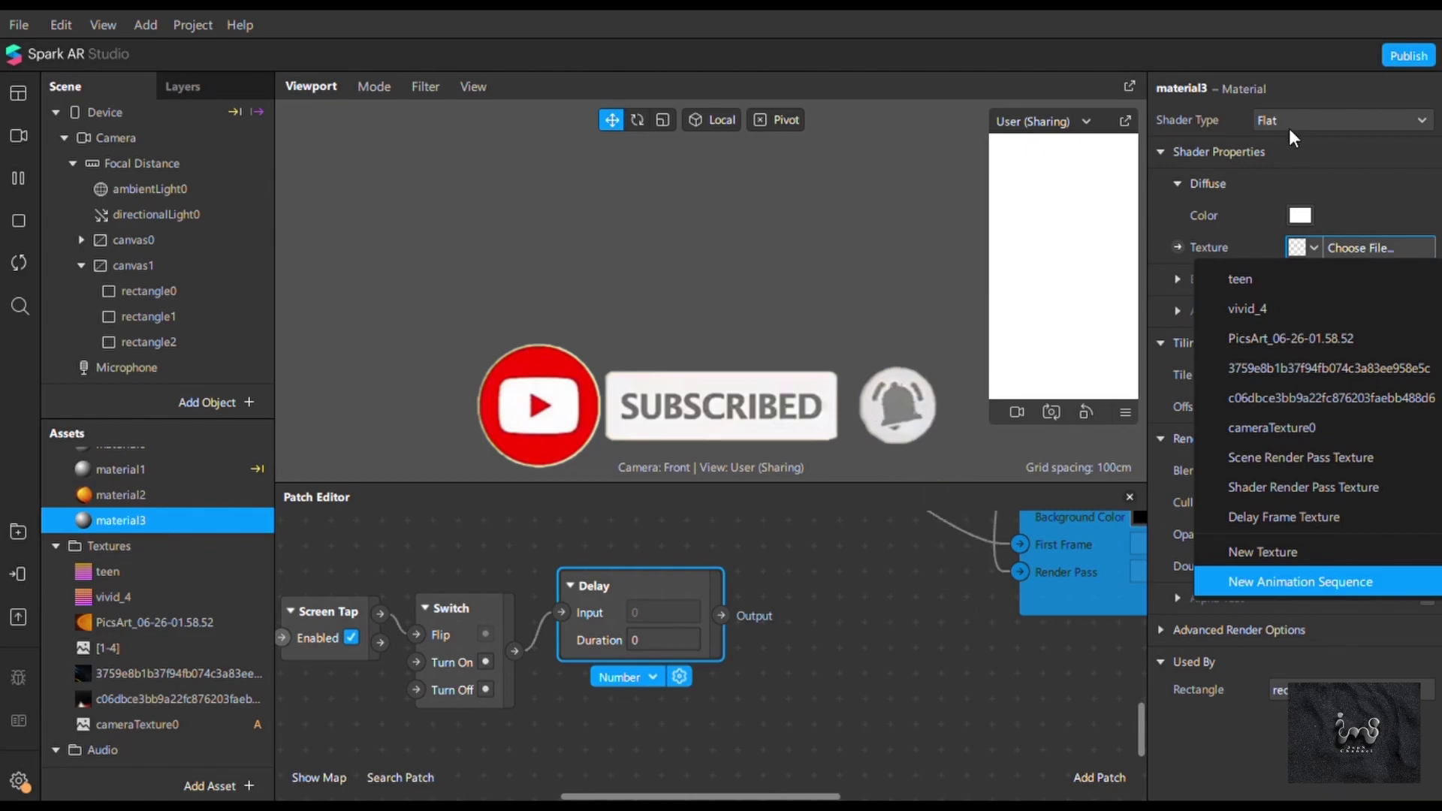
key("Return")
Set the animation sequence's texture to [1-4] and its frame rate to 4 FPS.
left_click(1307, 121)
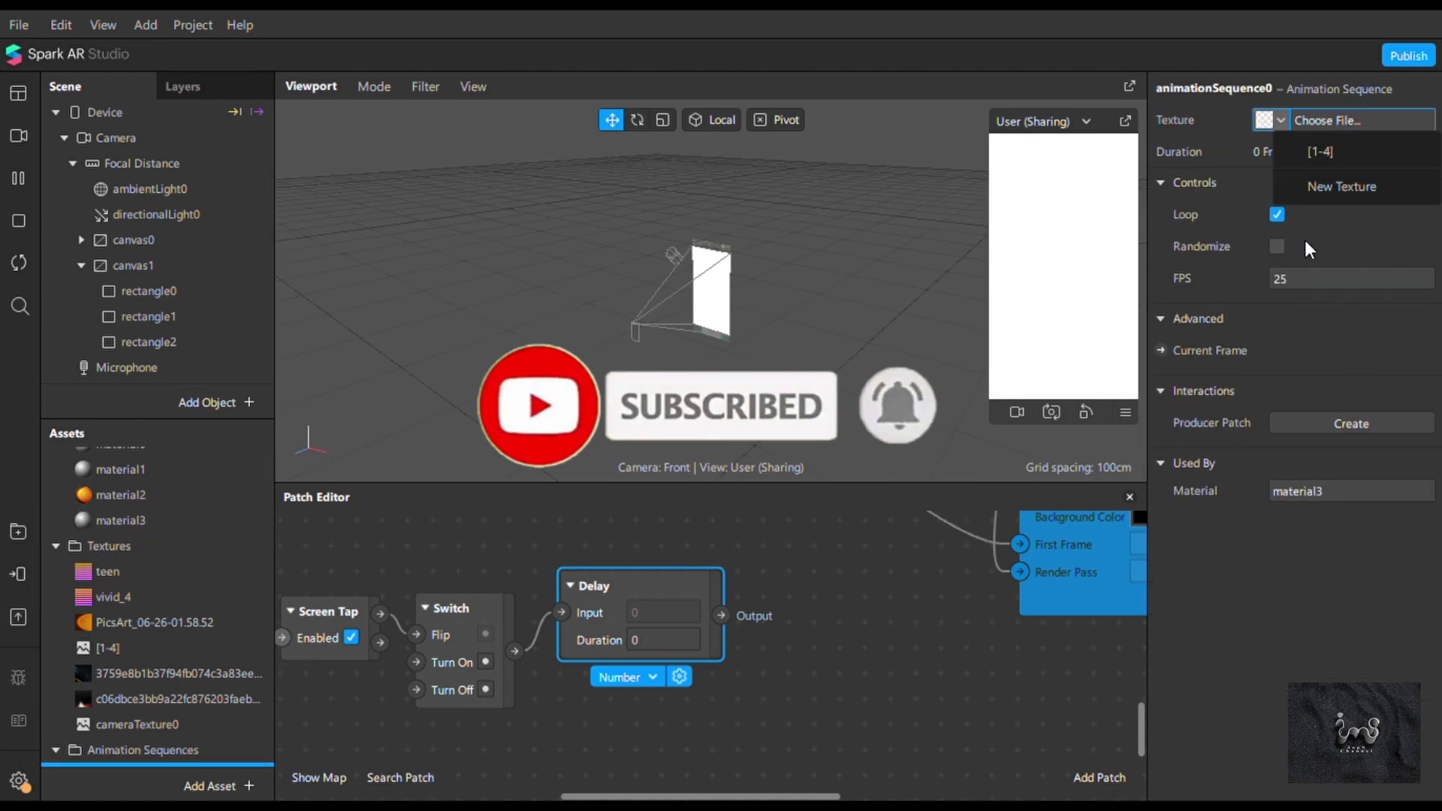
left_click(1308, 151)
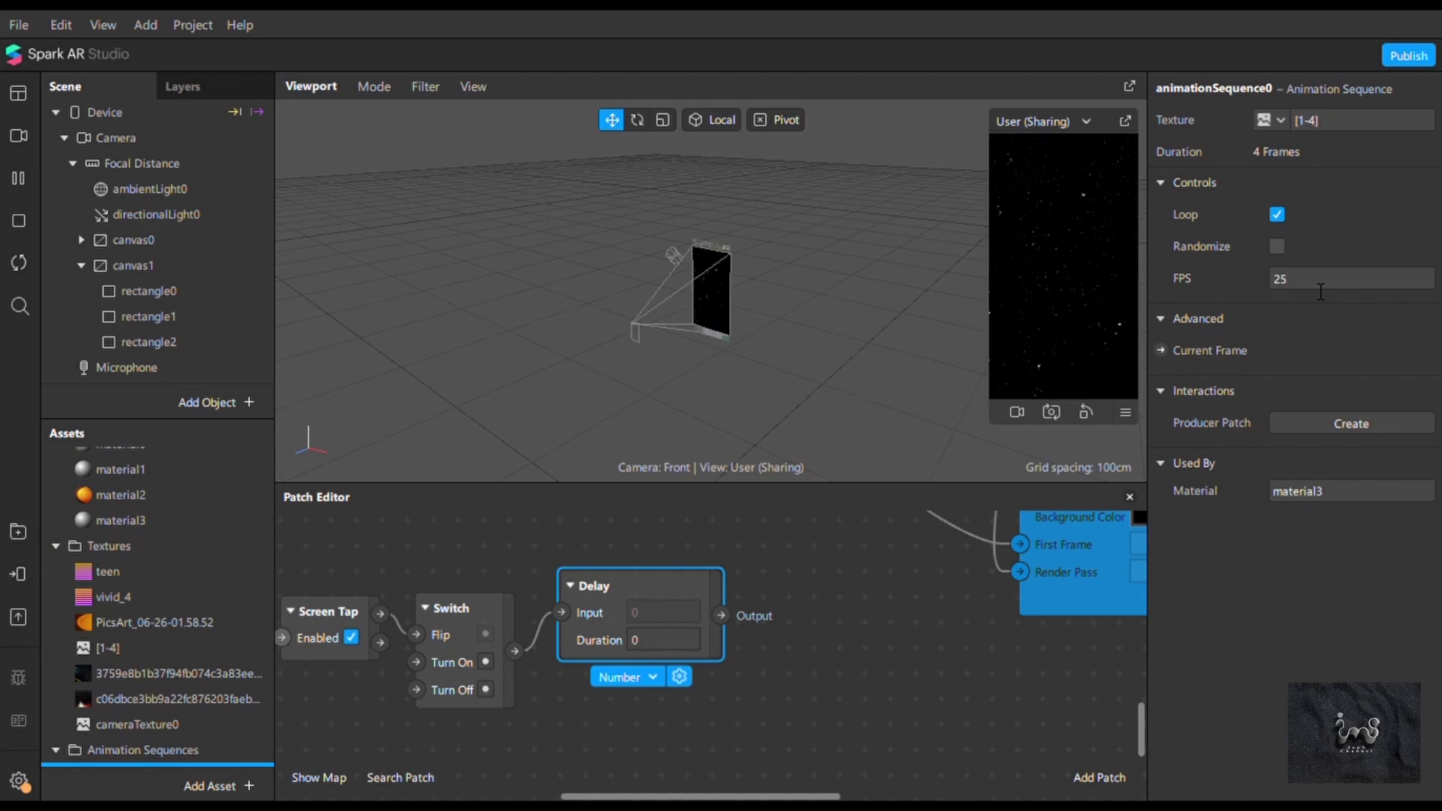
left_click(1321, 288)
type("4")
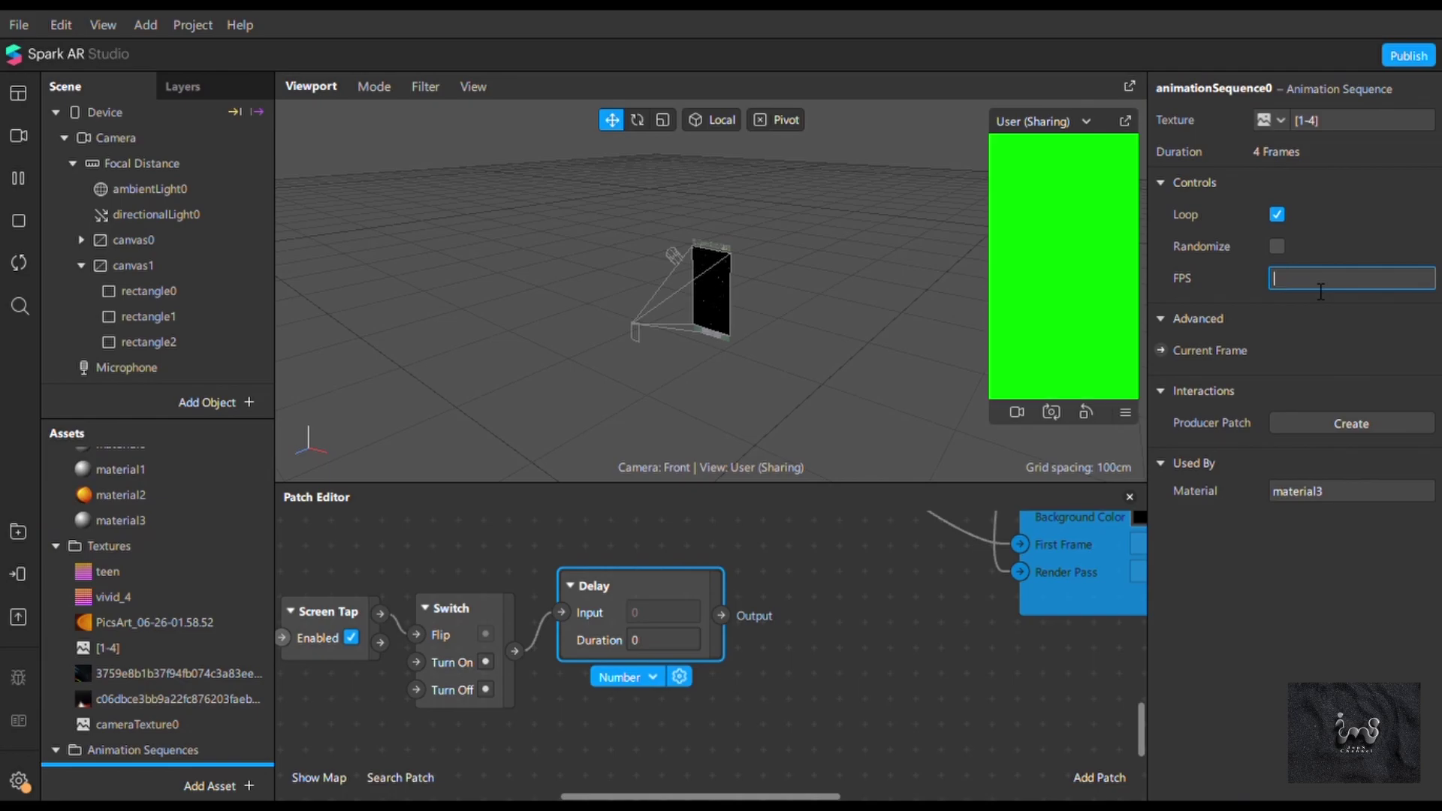
Return to material3 and set its blend mode to Screen.
left_click(1393, 491)
left_click(1399, 470)
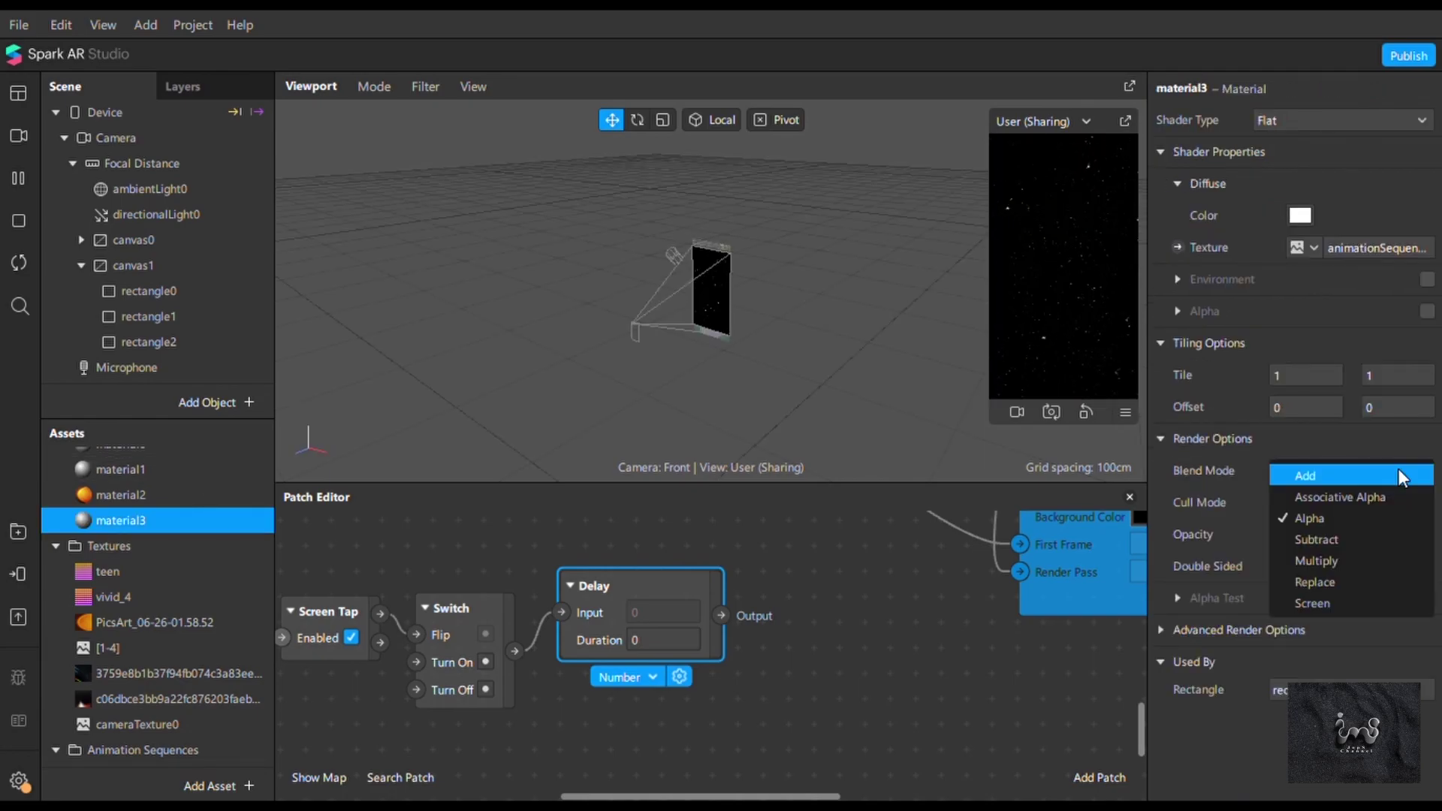
left_click(1326, 603)
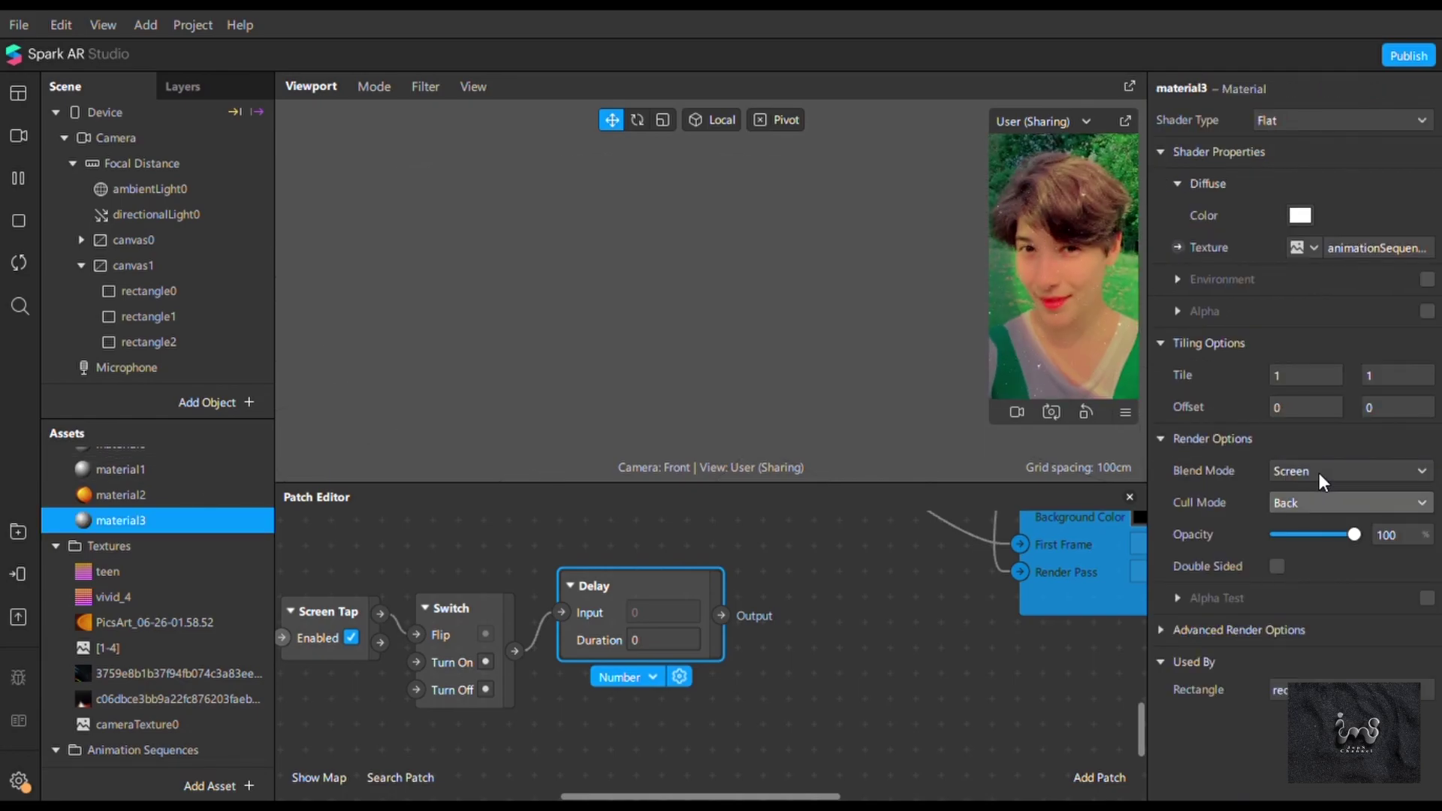
Add a fourth full-canvas rectangle to canvas1 and create a new material for it.
right_click(141, 266)
left_click(390, 600)
left_click(1426, 519)
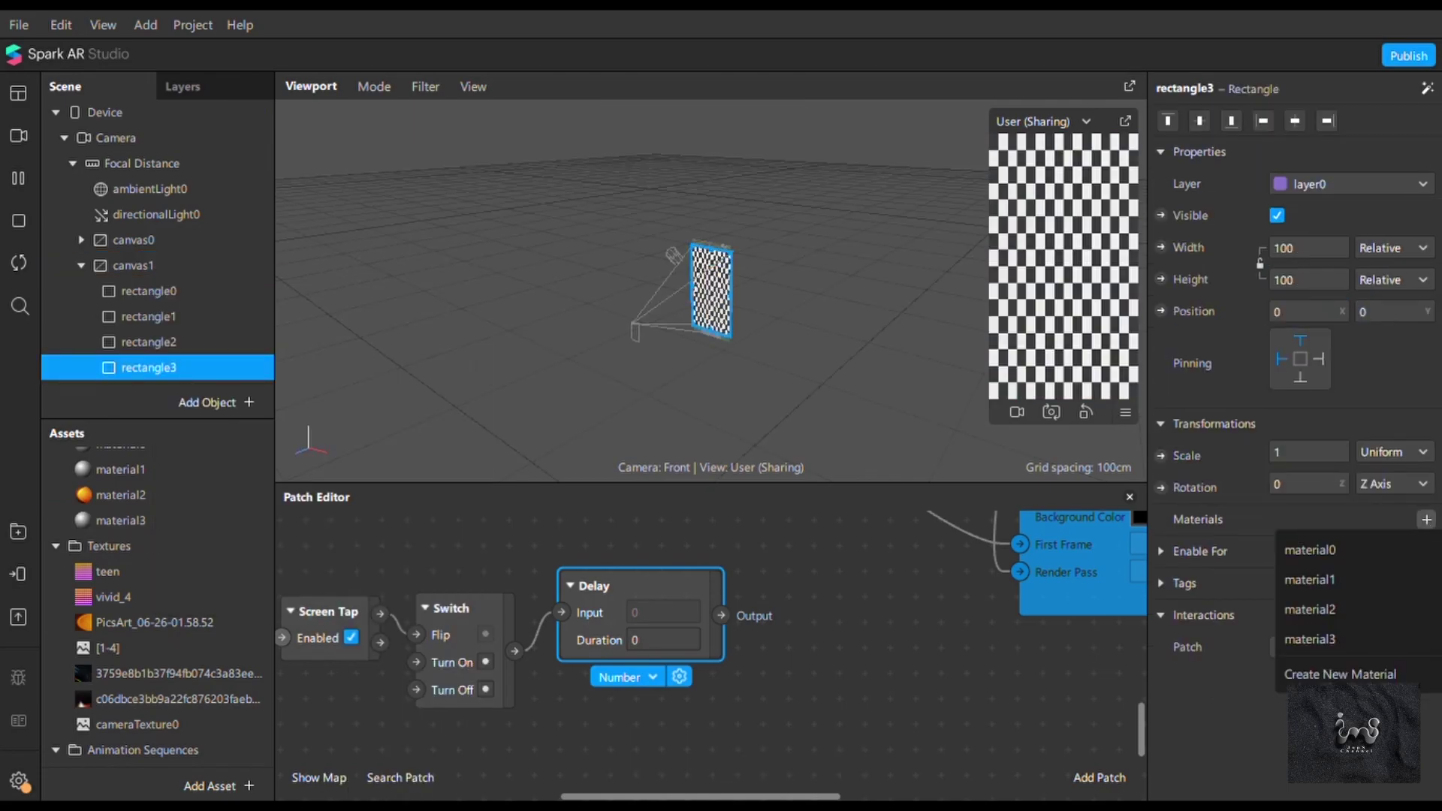
key("Return")
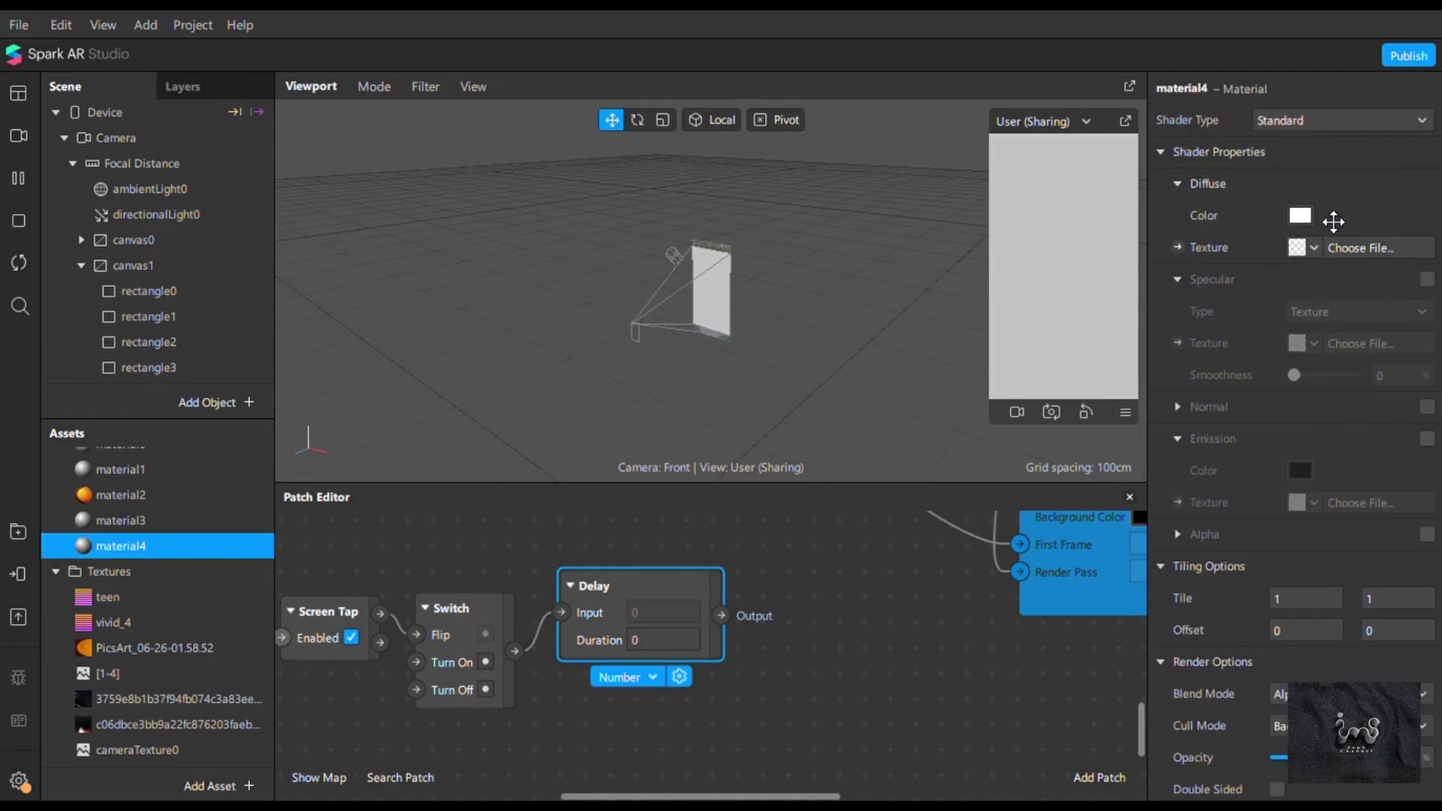
Set material4's shader type to Flat and try the c06dbce3bb9a22fc876203faebb488d6 image as its texture.
left_click(1313, 120)
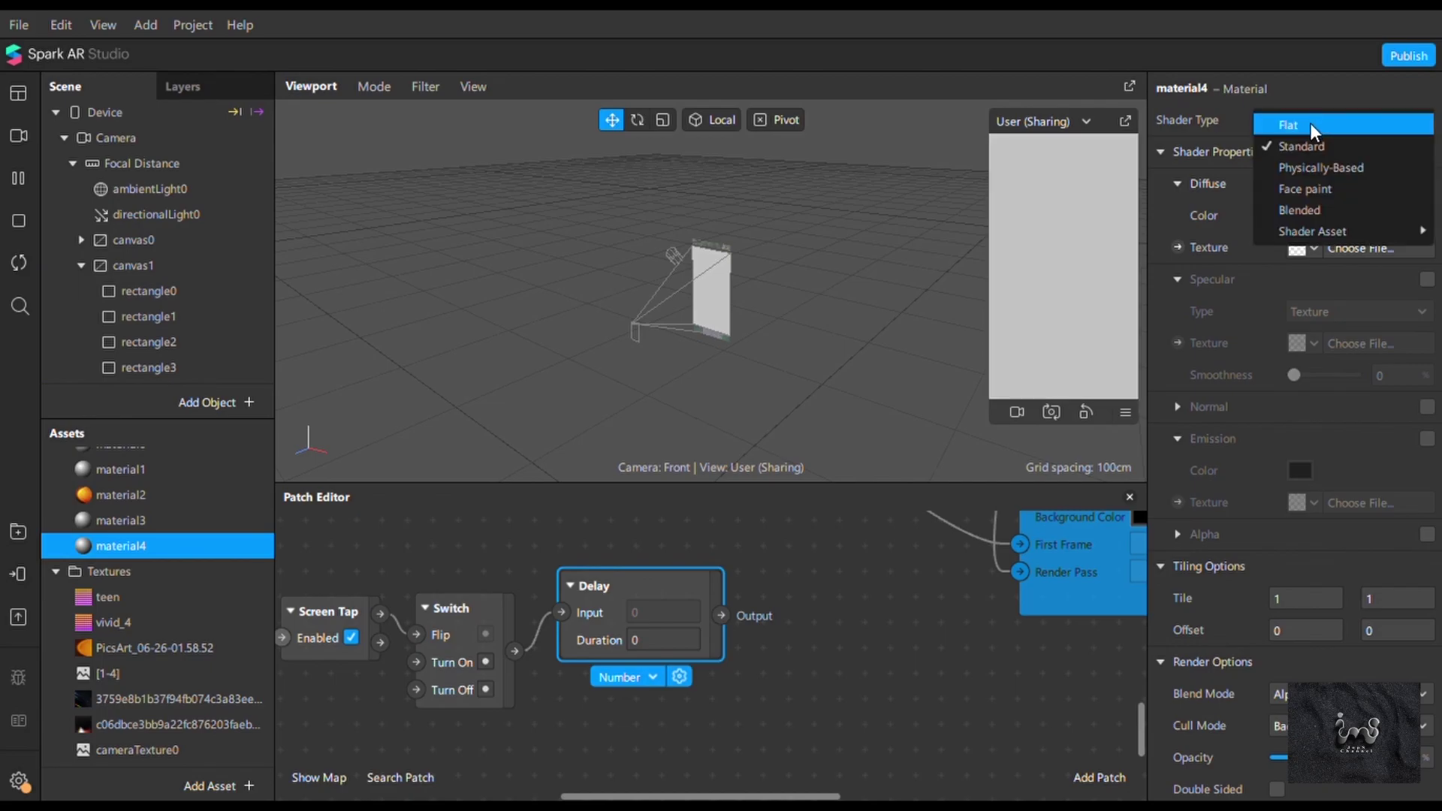
left_click(1309, 123)
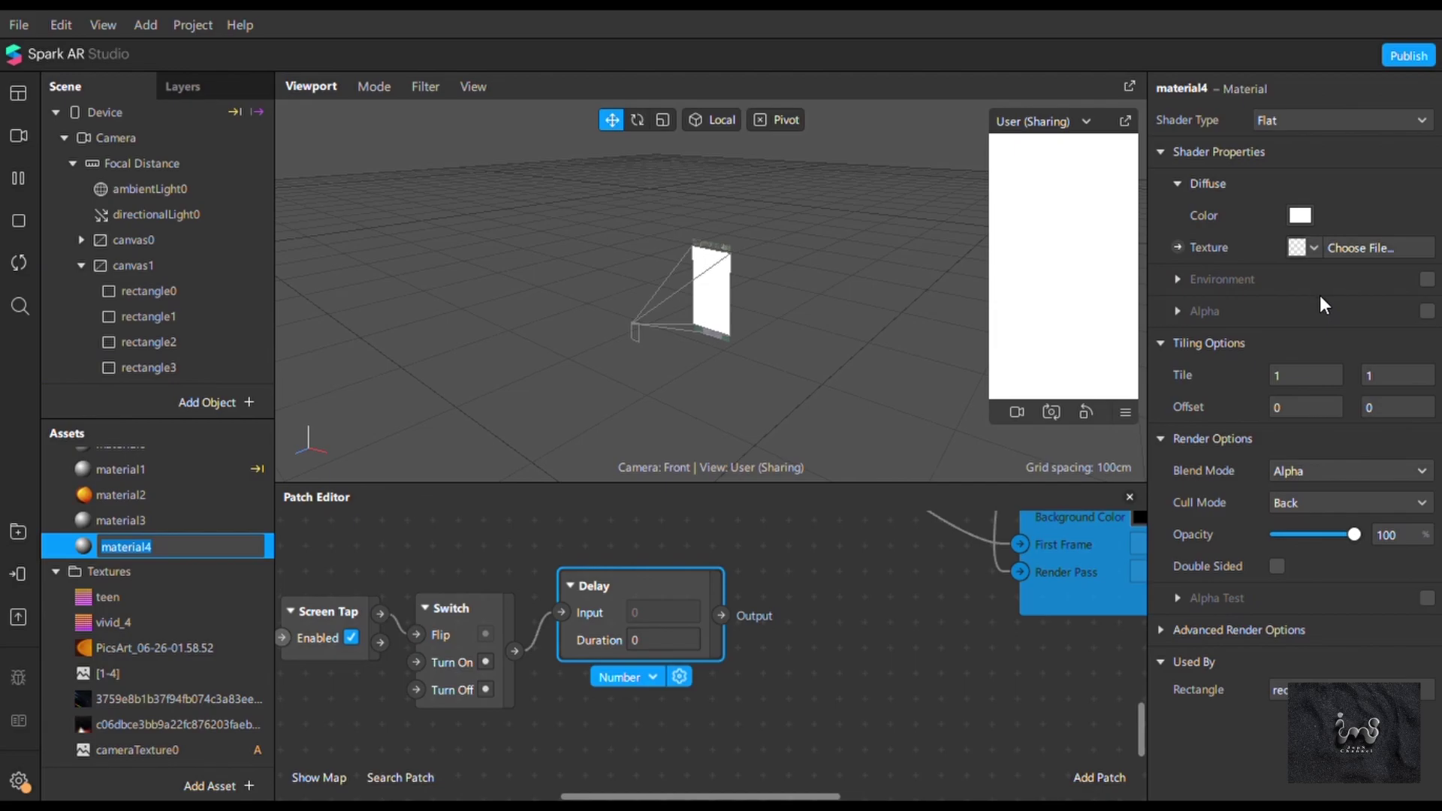
left_click(1304, 254)
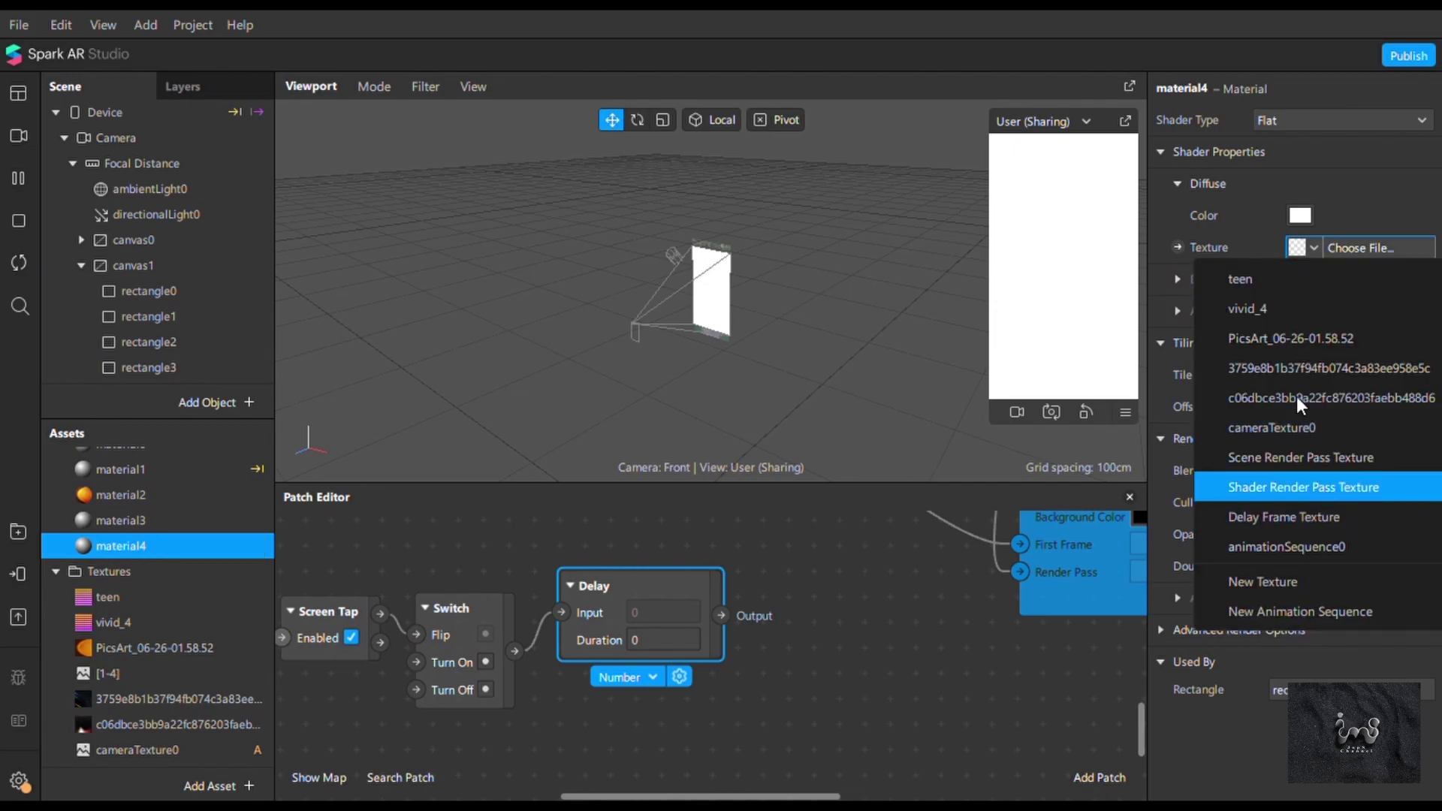
left_click(1296, 398)
Set material4's texture to 3759e8b1b37f94fb074c3a83ee958e5c and its blend mode to Add.
left_click(1314, 248)
left_click(1344, 371)
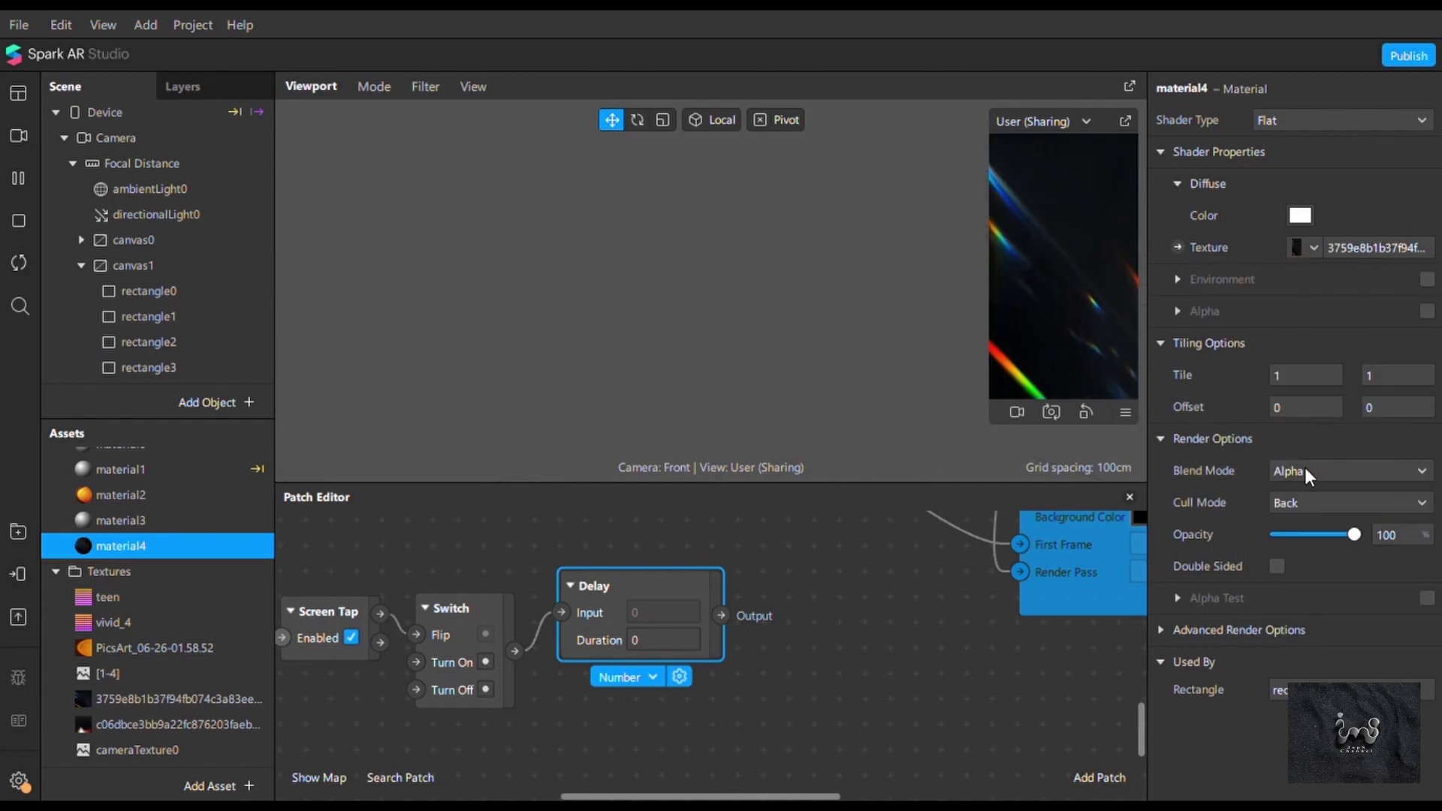
scroll(1299, 470, "down", 1)
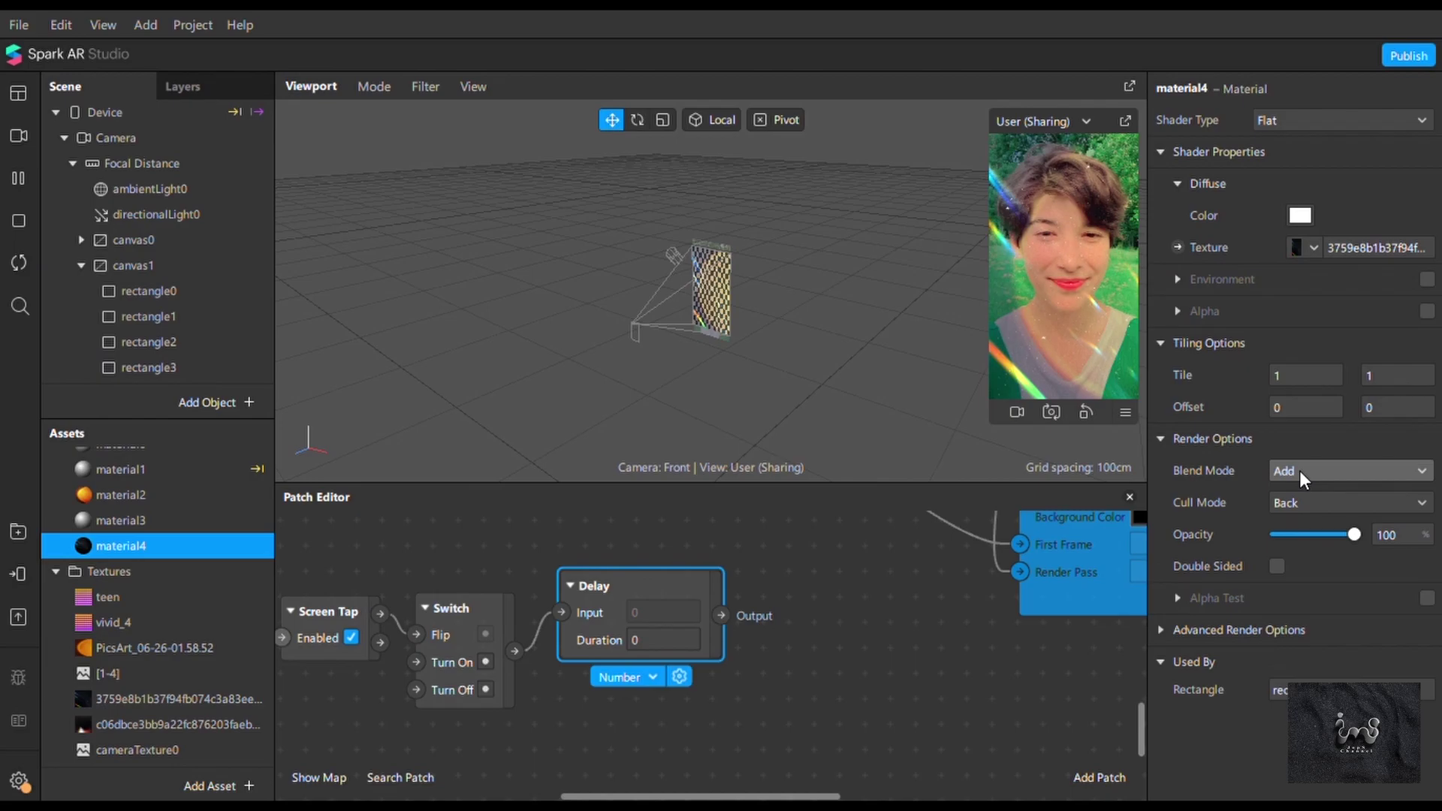
Create a Visible patch for canvas1 and connect the Delay patch's output to it.
left_click(125, 269)
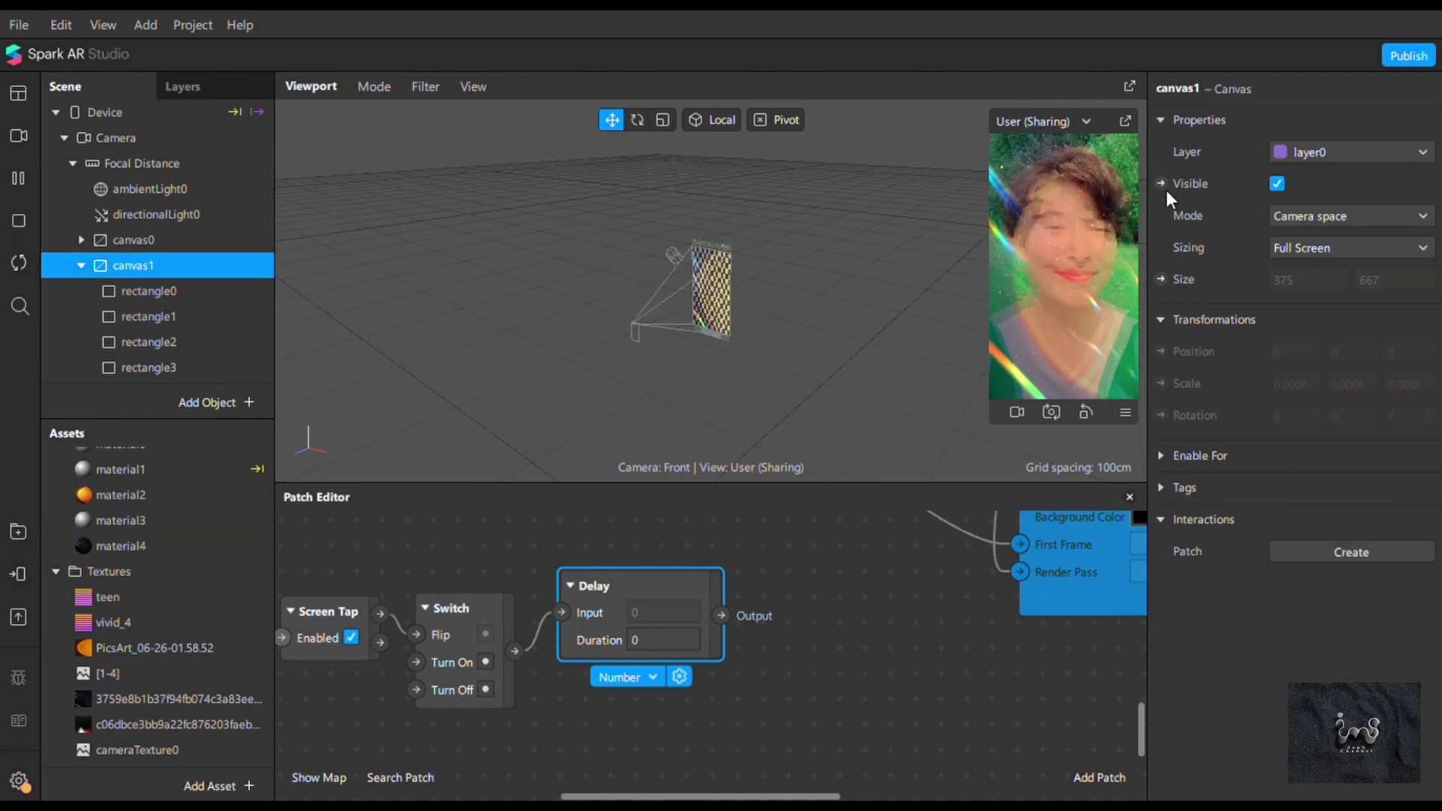
left_click(1161, 183)
left_click_drag(755, 676, 829, 587)
left_click_drag(721, 615, 790, 612)
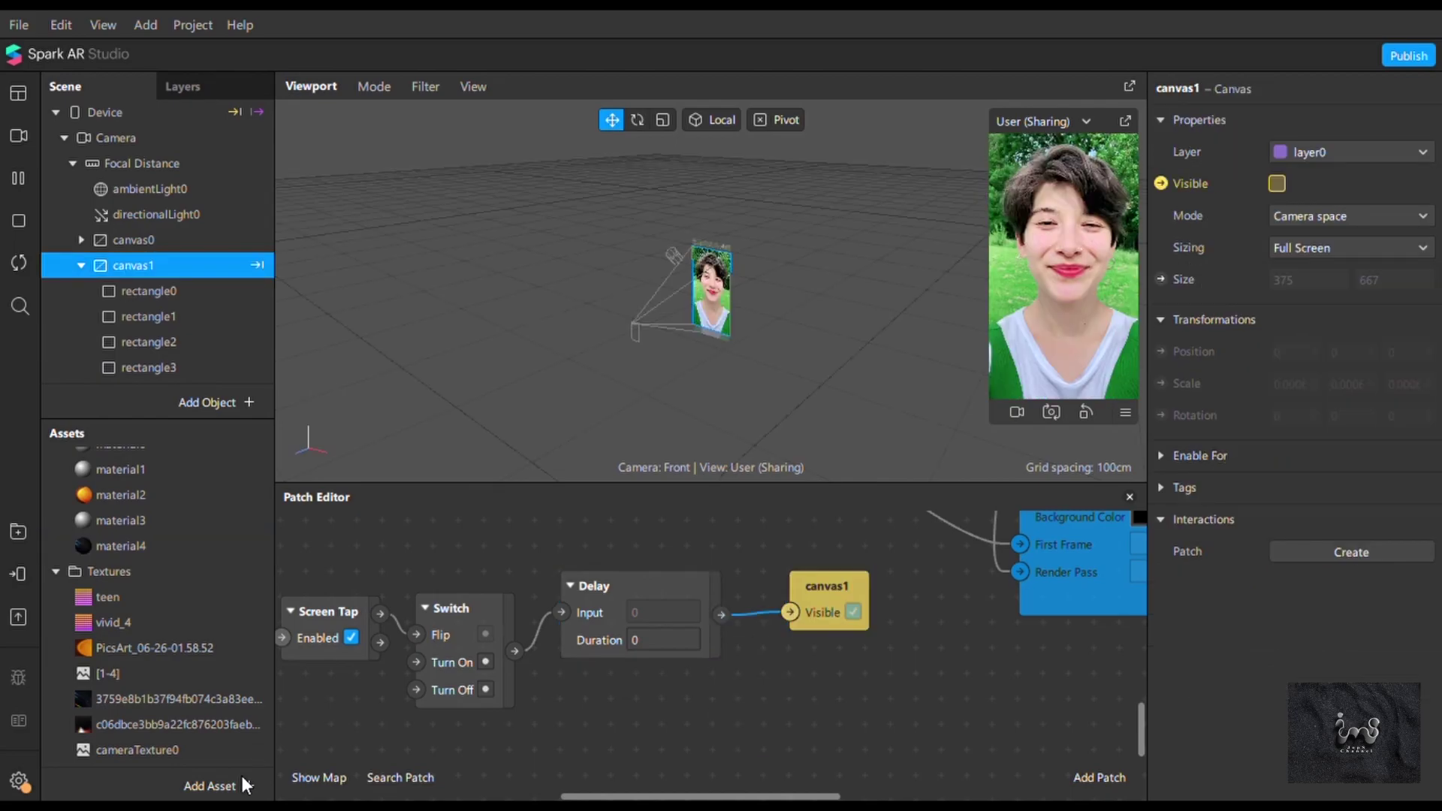
Add an audio playback controller to the assets and set its audio to lagilagigabisatidur.m4a.
left_click(247, 787)
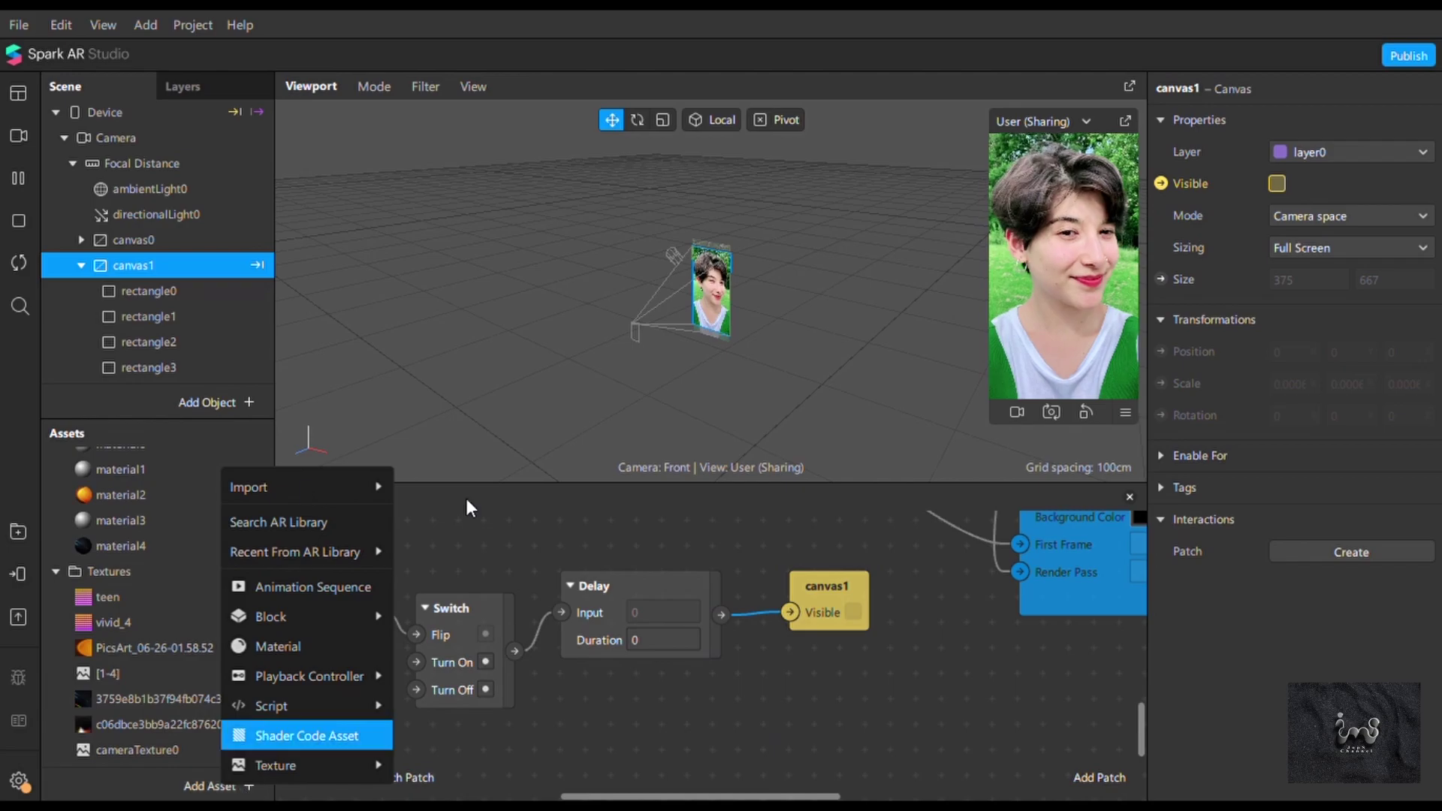
left_click(477, 676)
left_click(1374, 124)
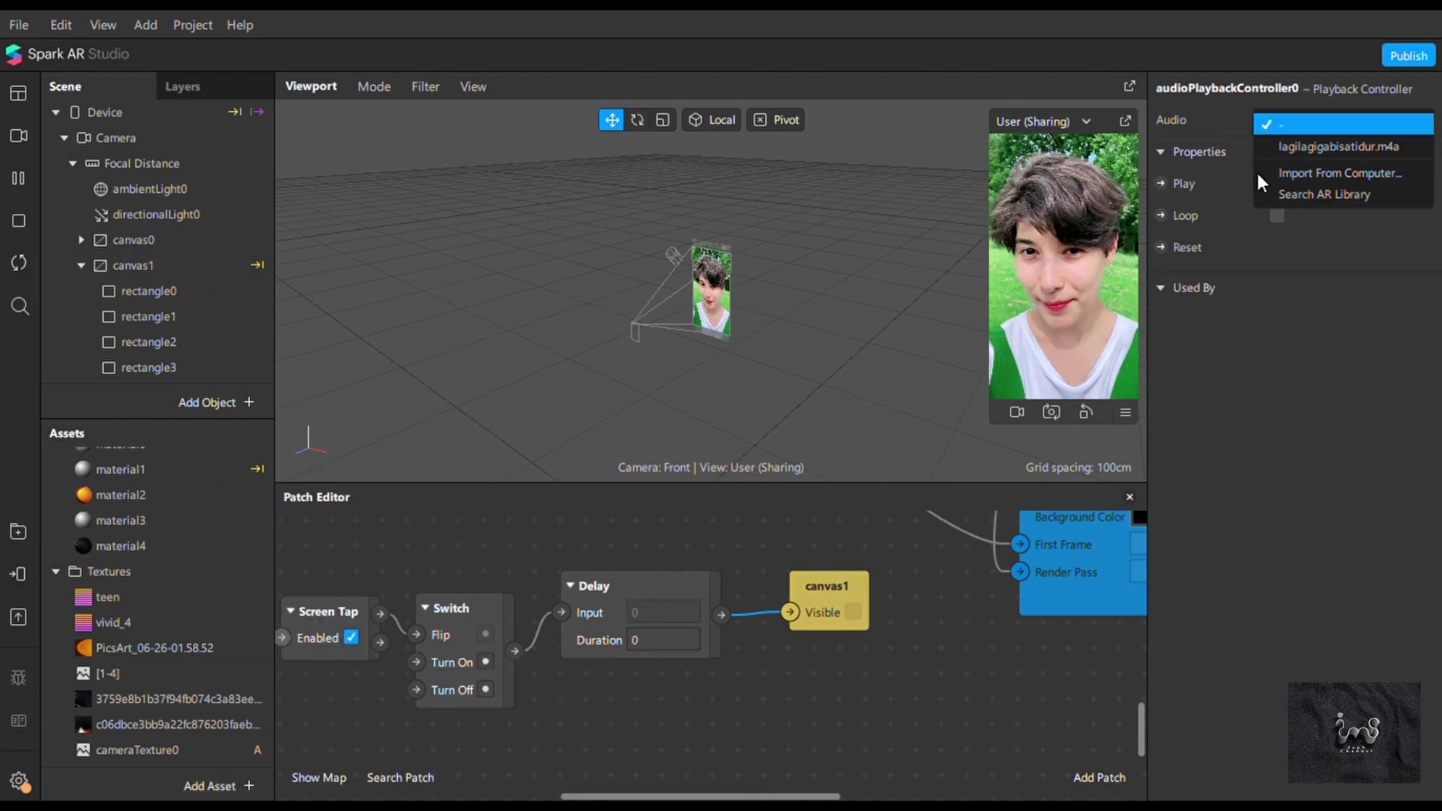
key("Return")
Create Reset and Play patches for audioPlaybackController0, wiring the Switch output directly to Play and through a Pulse patch to Reset.
left_click(1161, 247)
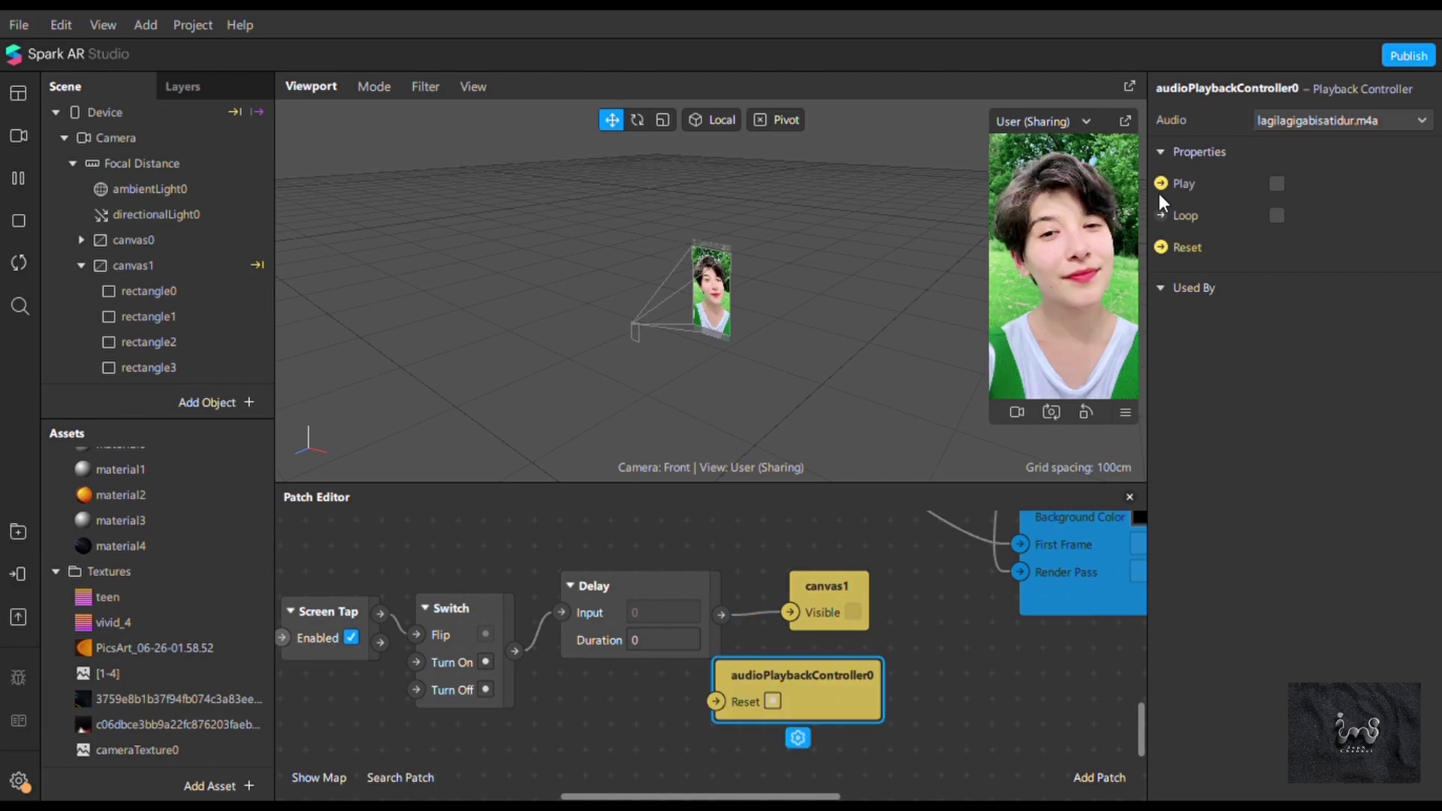
left_click(1161, 184)
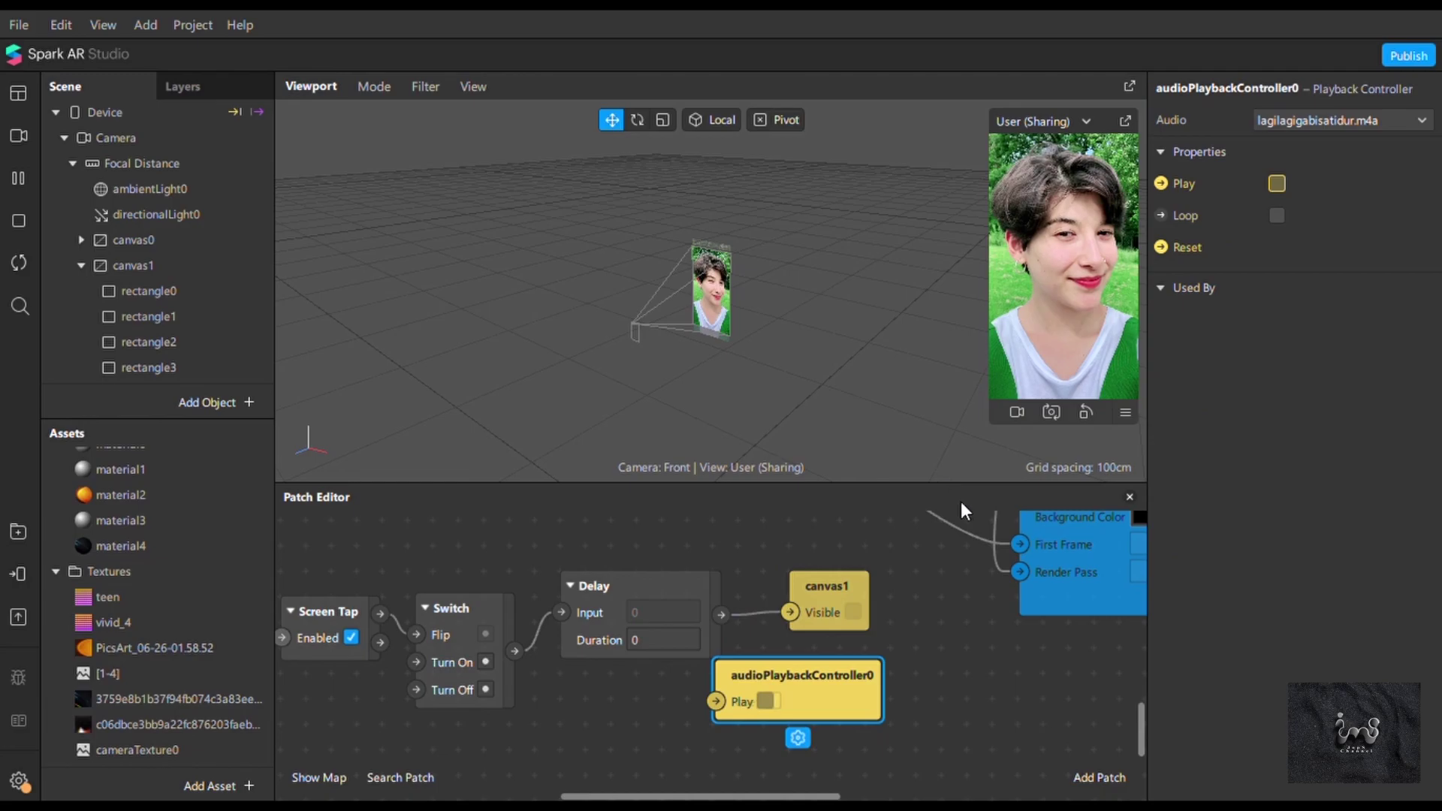
left_click_drag(719, 688, 560, 524)
left_click_drag(513, 650, 561, 529)
left_click_drag(777, 685, 630, 715)
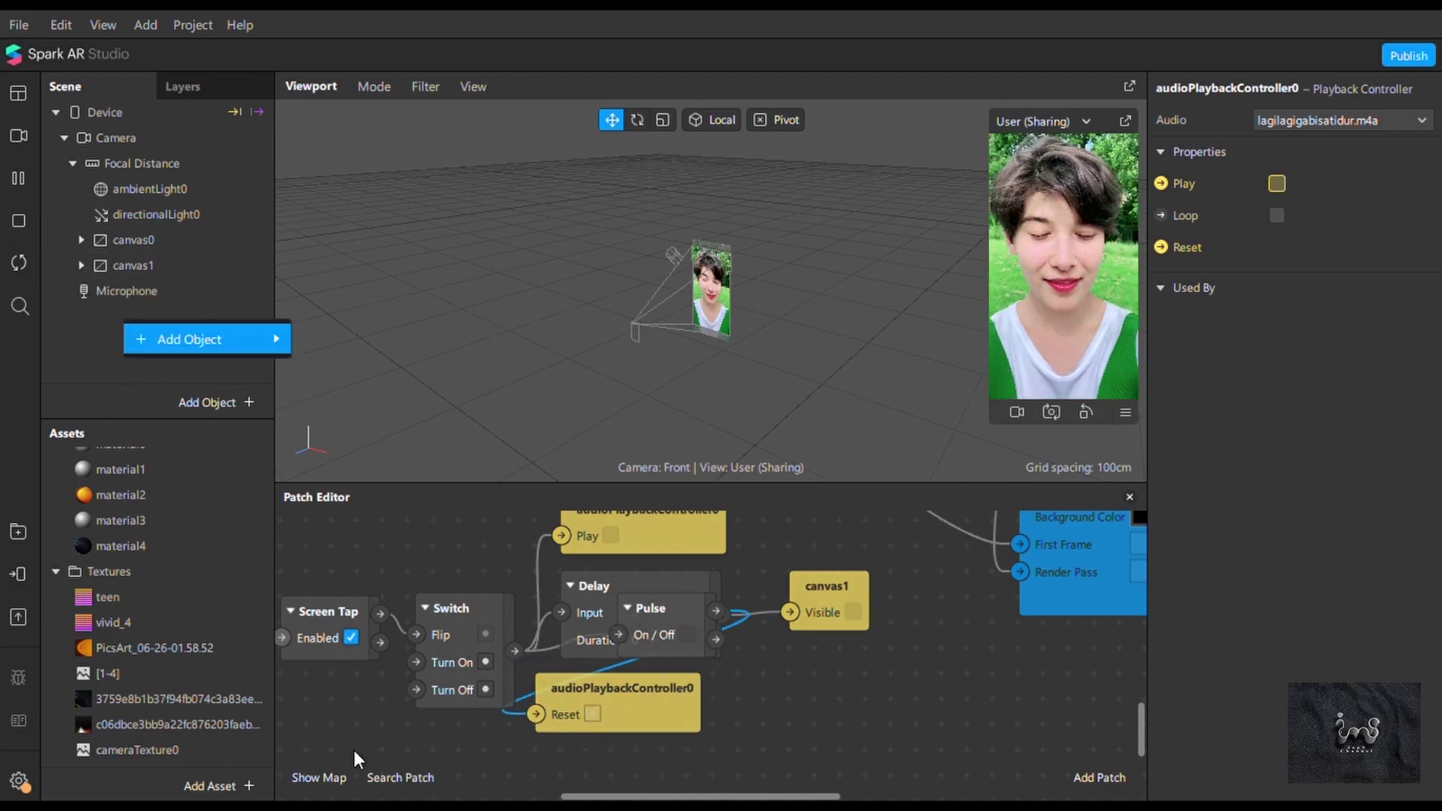
Add a speaker to the scene and set its audio source to audioPlaybackController0.
mouse_move(271, 338)
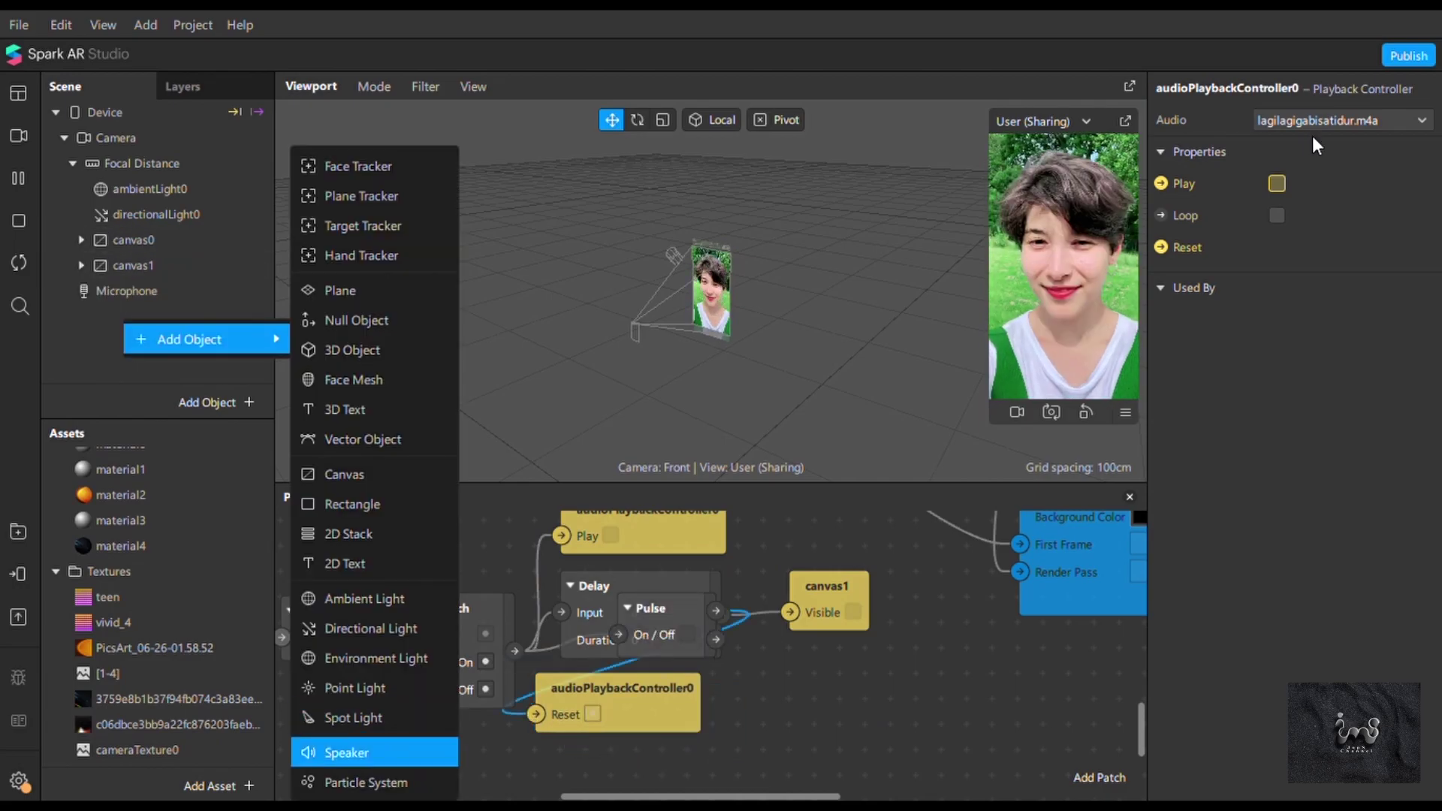
key("Return")
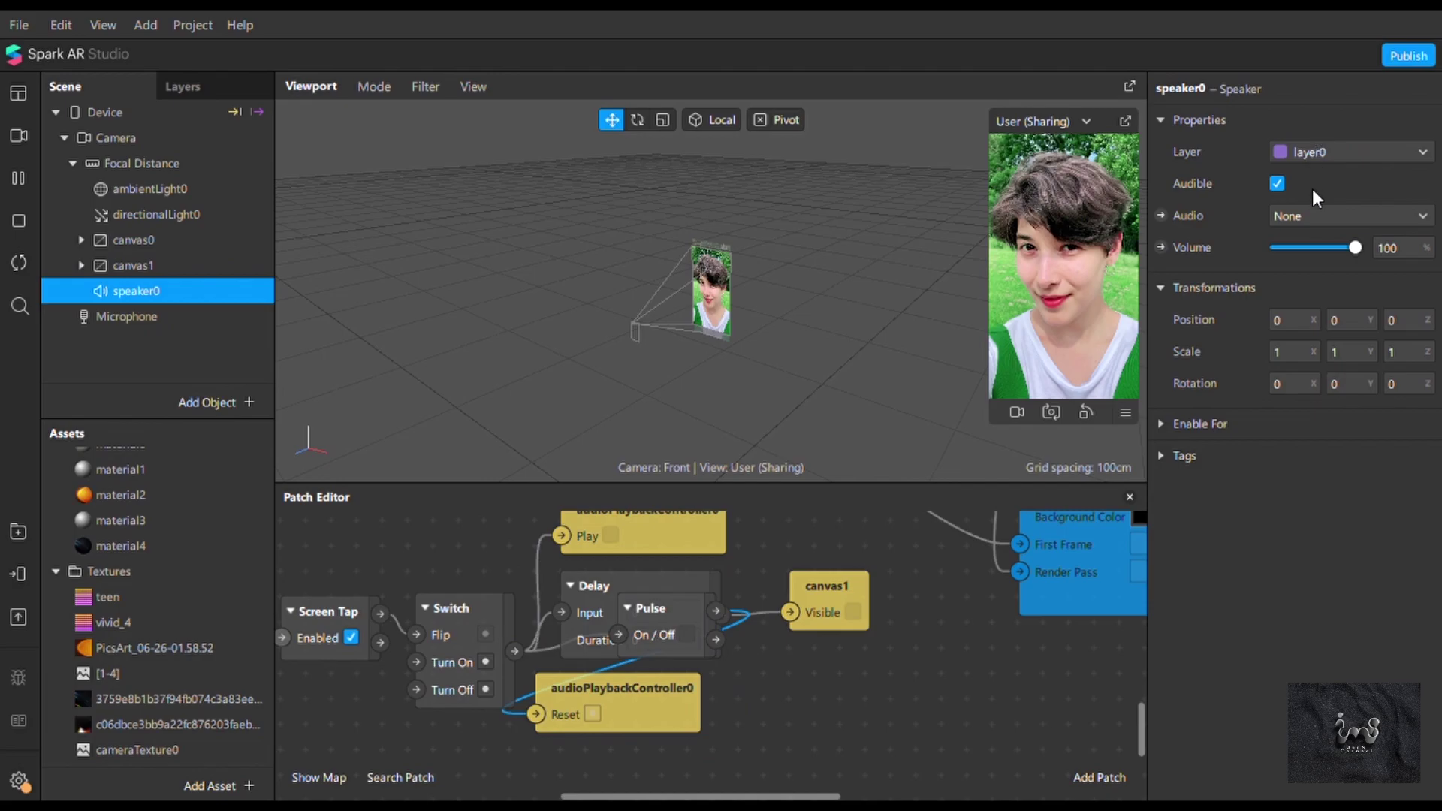
left_click(1310, 222)
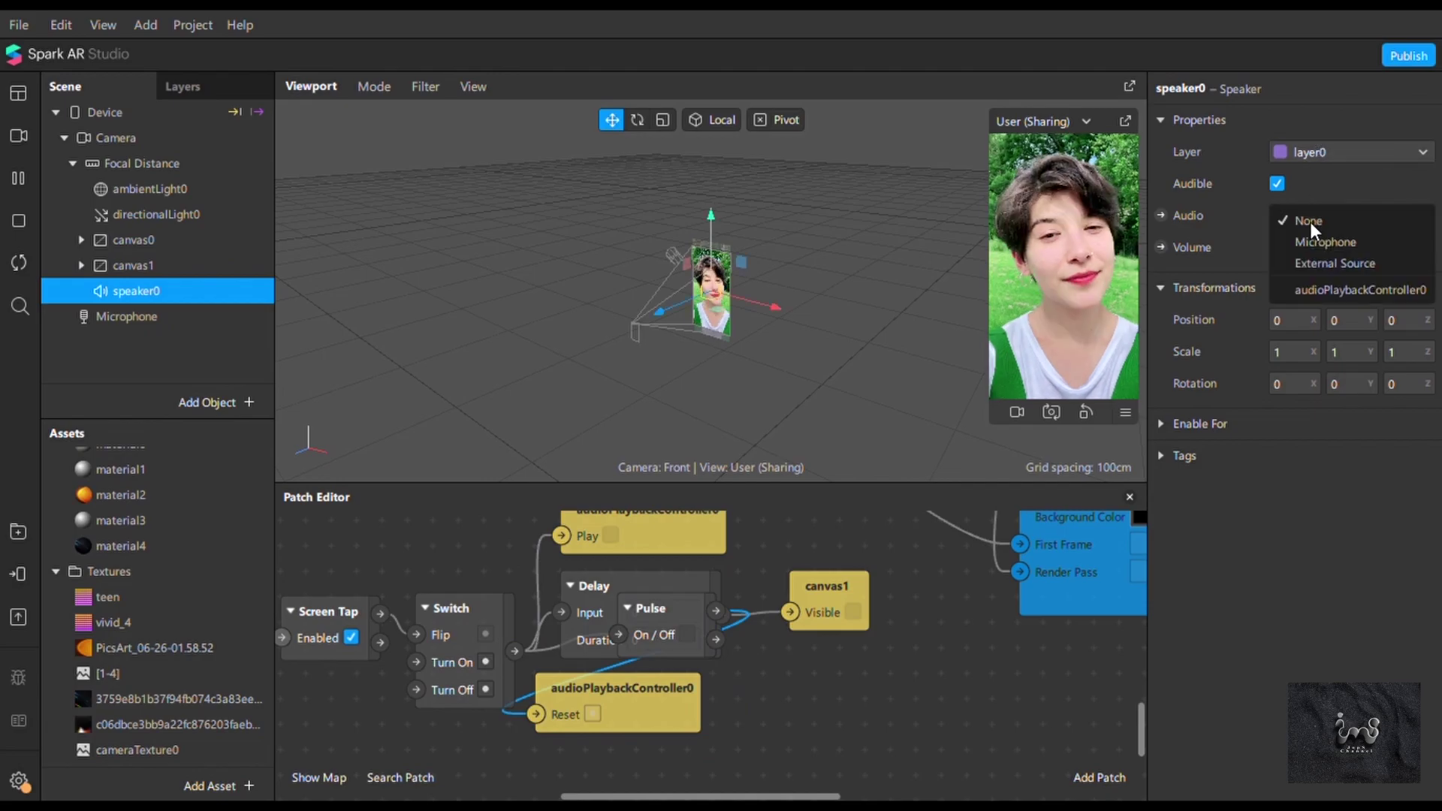
left_click(1309, 284)
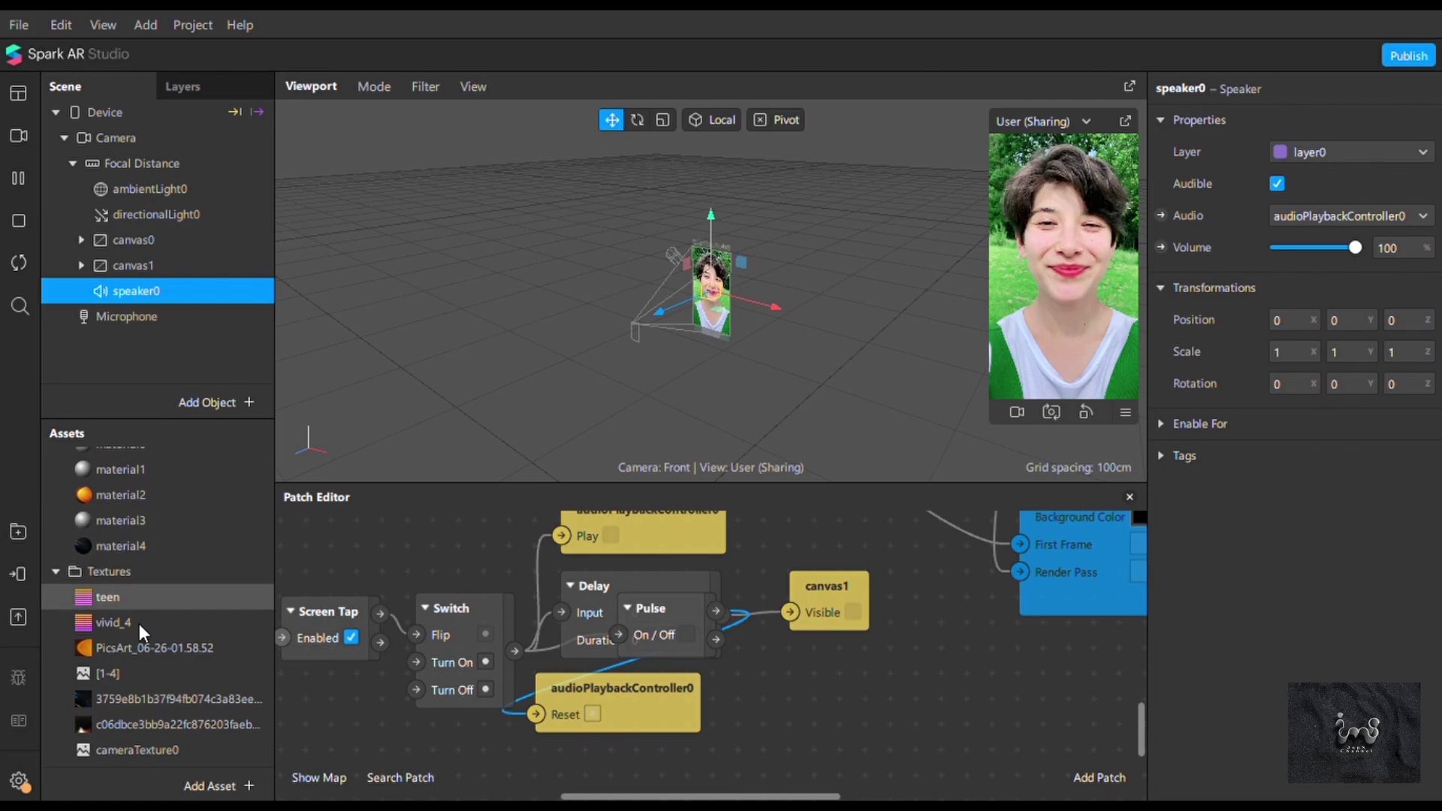
Play back the lagilagigabisatidur.m4a clip, move the Pulse patch off the Delay patch, and set the Delay duration to 7.5.
scroll(168, 670, "down", 3)
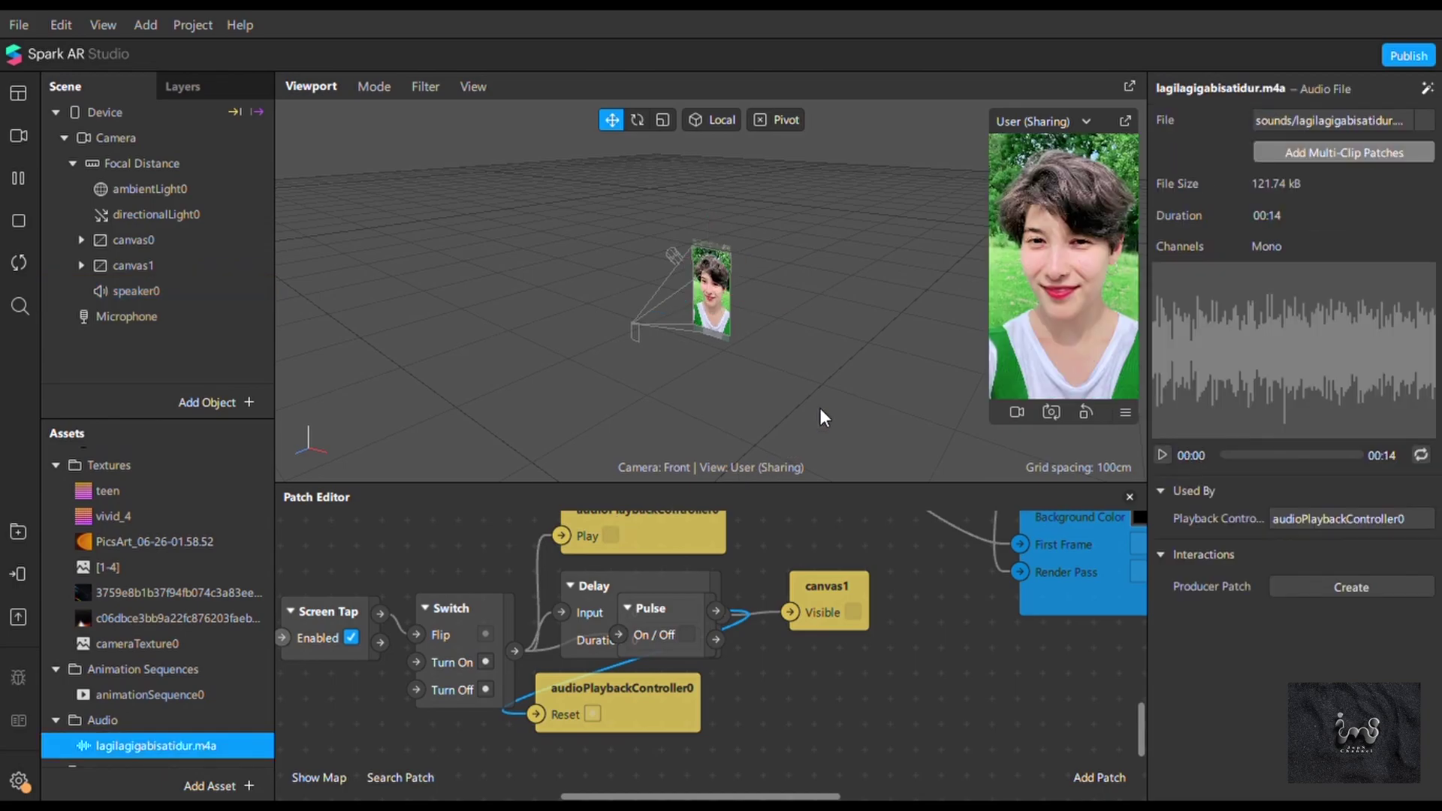
left_click(1163, 455)
left_click_drag(624, 633, 384, 788)
left_click(639, 638)
type("7.5")
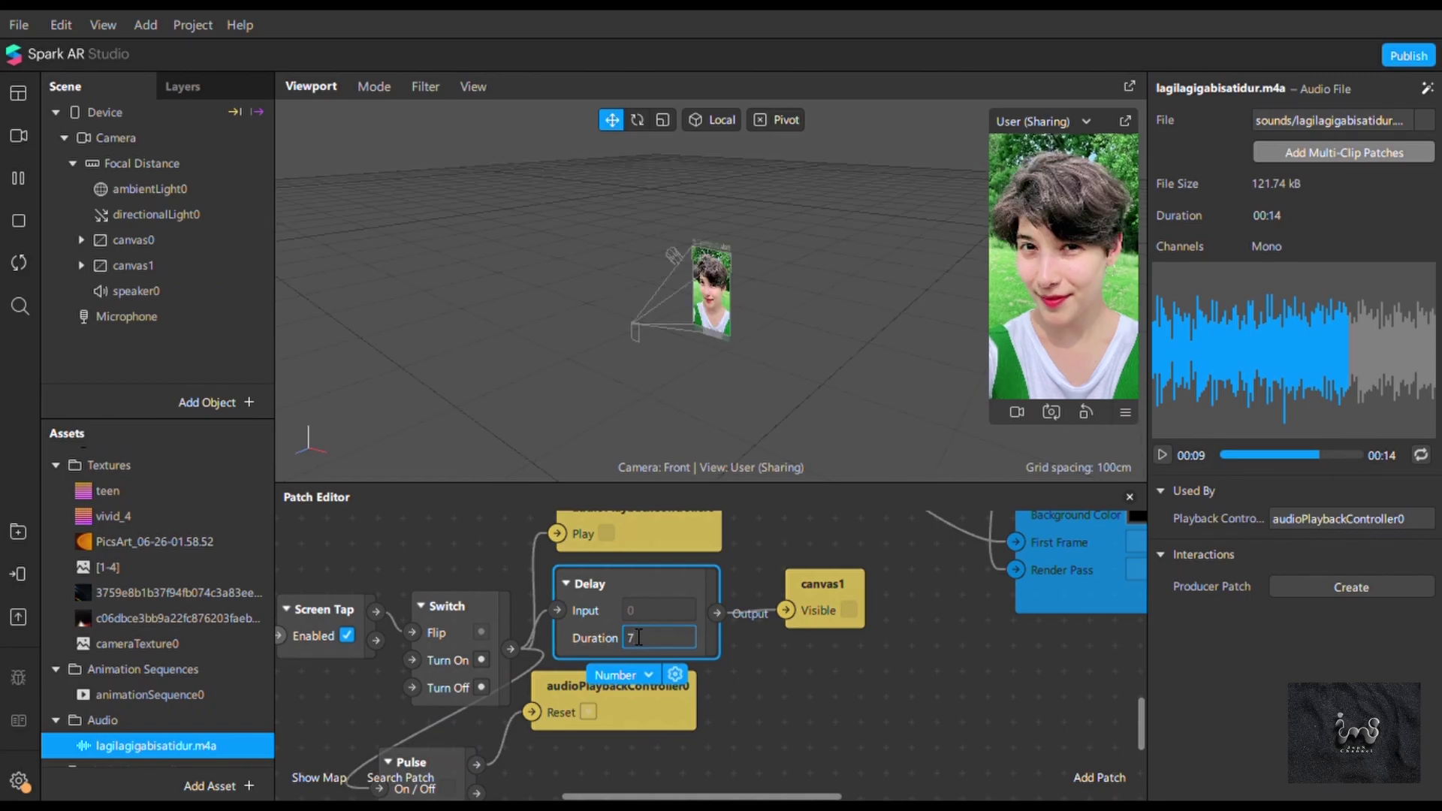
left_click(853, 690)
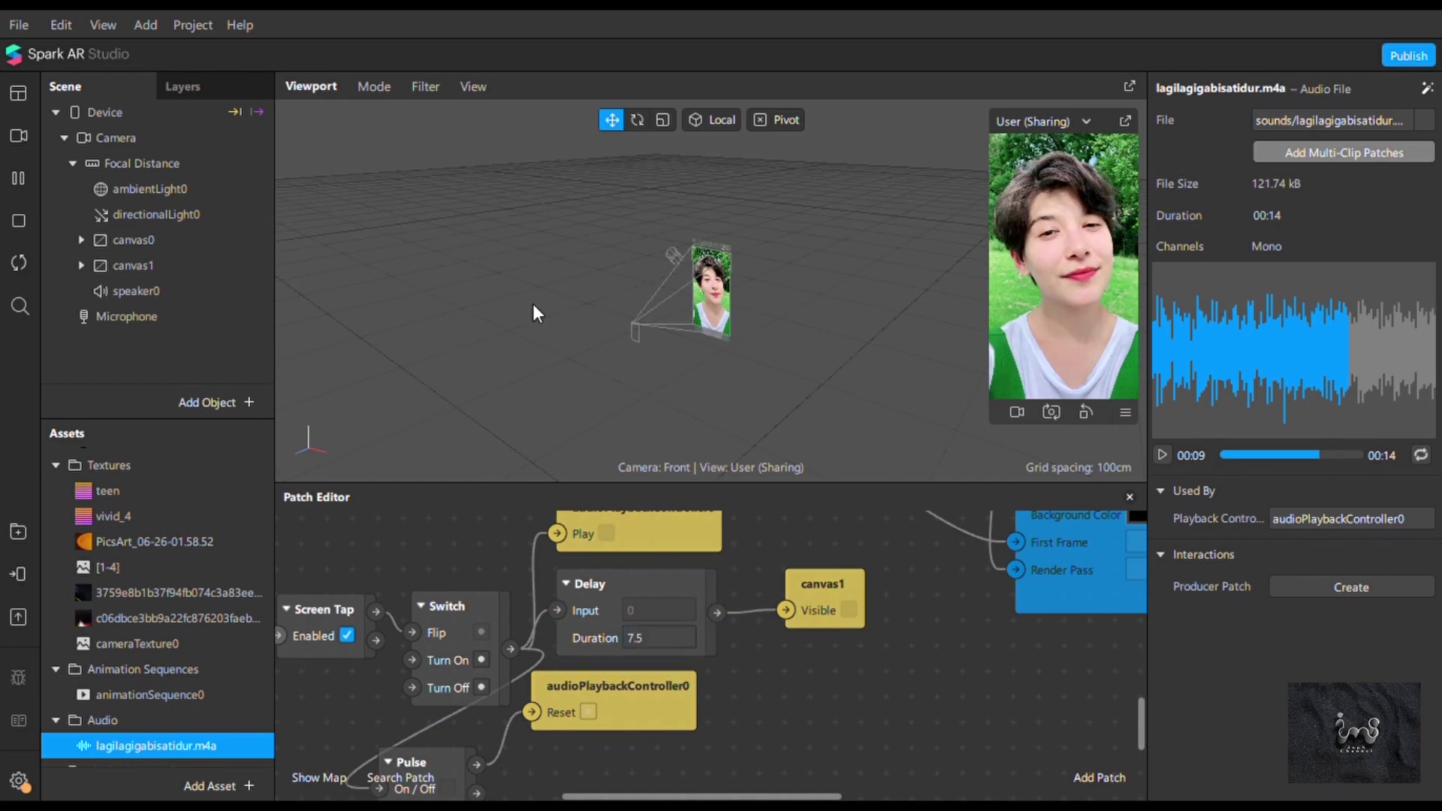
Hide the Patch Editor and enlarge the simulator preview to check the filter effect.
left_click(103, 23)
left_click(145, 59)
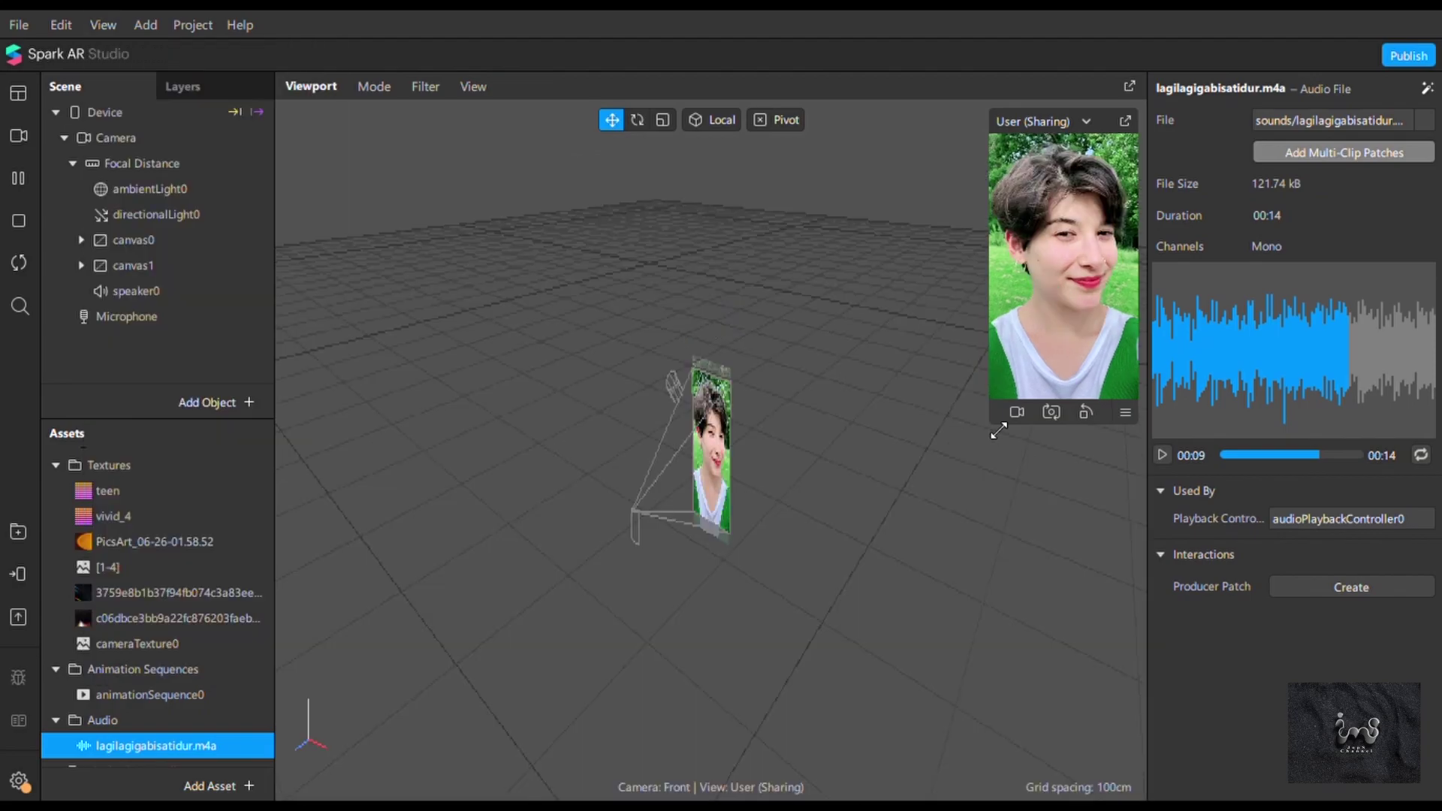
left_click(1131, 776)
left_click(1171, 598)
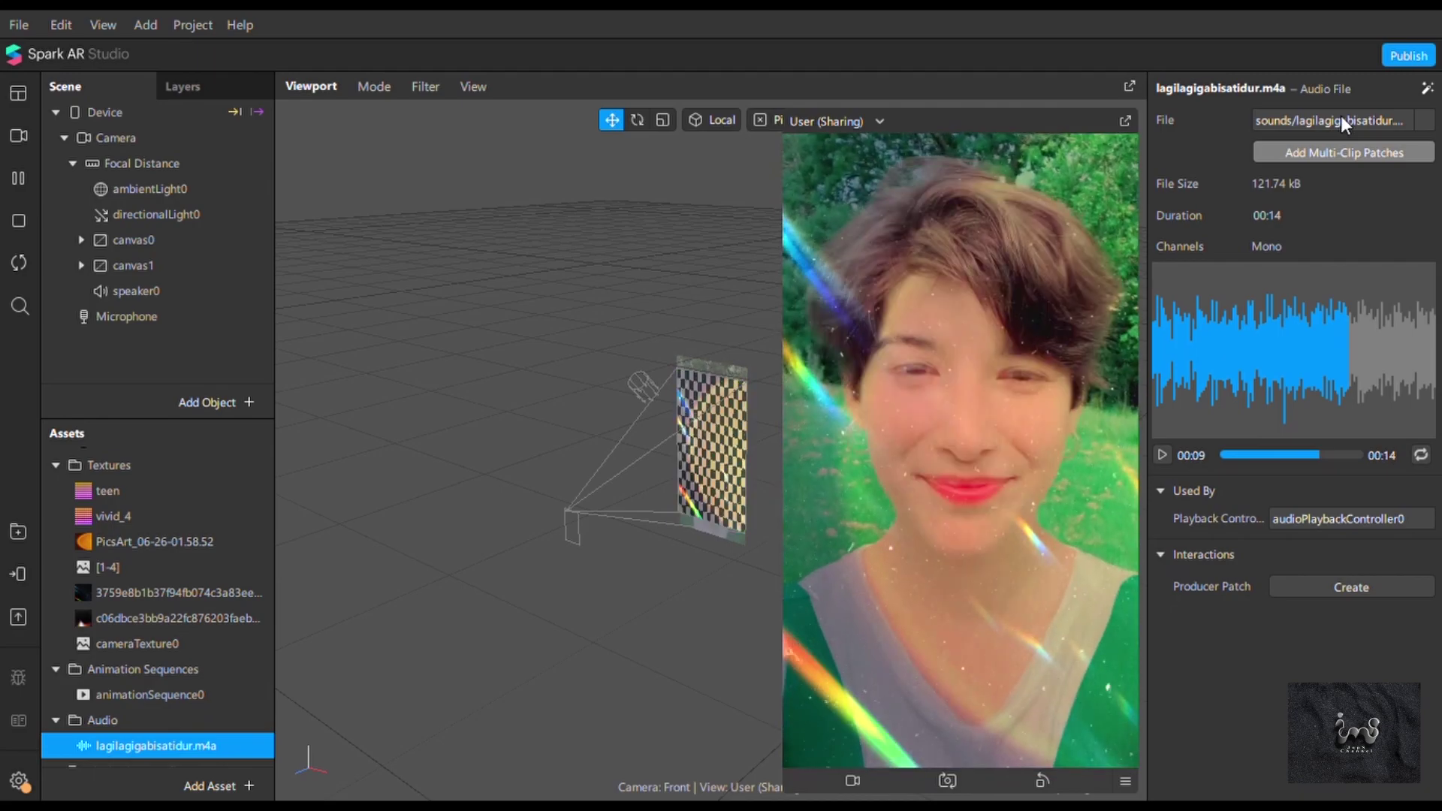
Set material2's opacity to 84%.
scroll(148, 483, "up", 4)
left_click(148, 480)
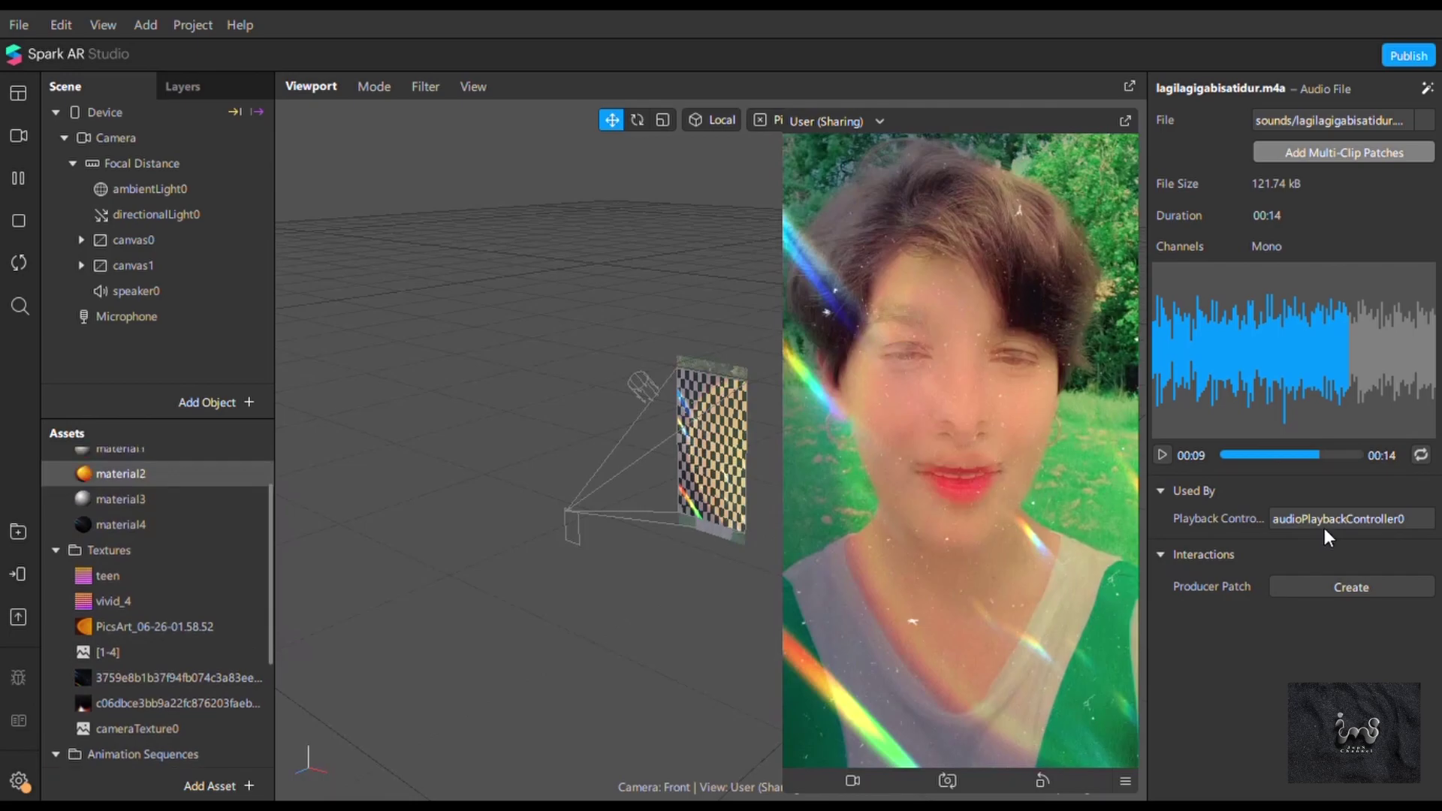
left_click(1344, 535)
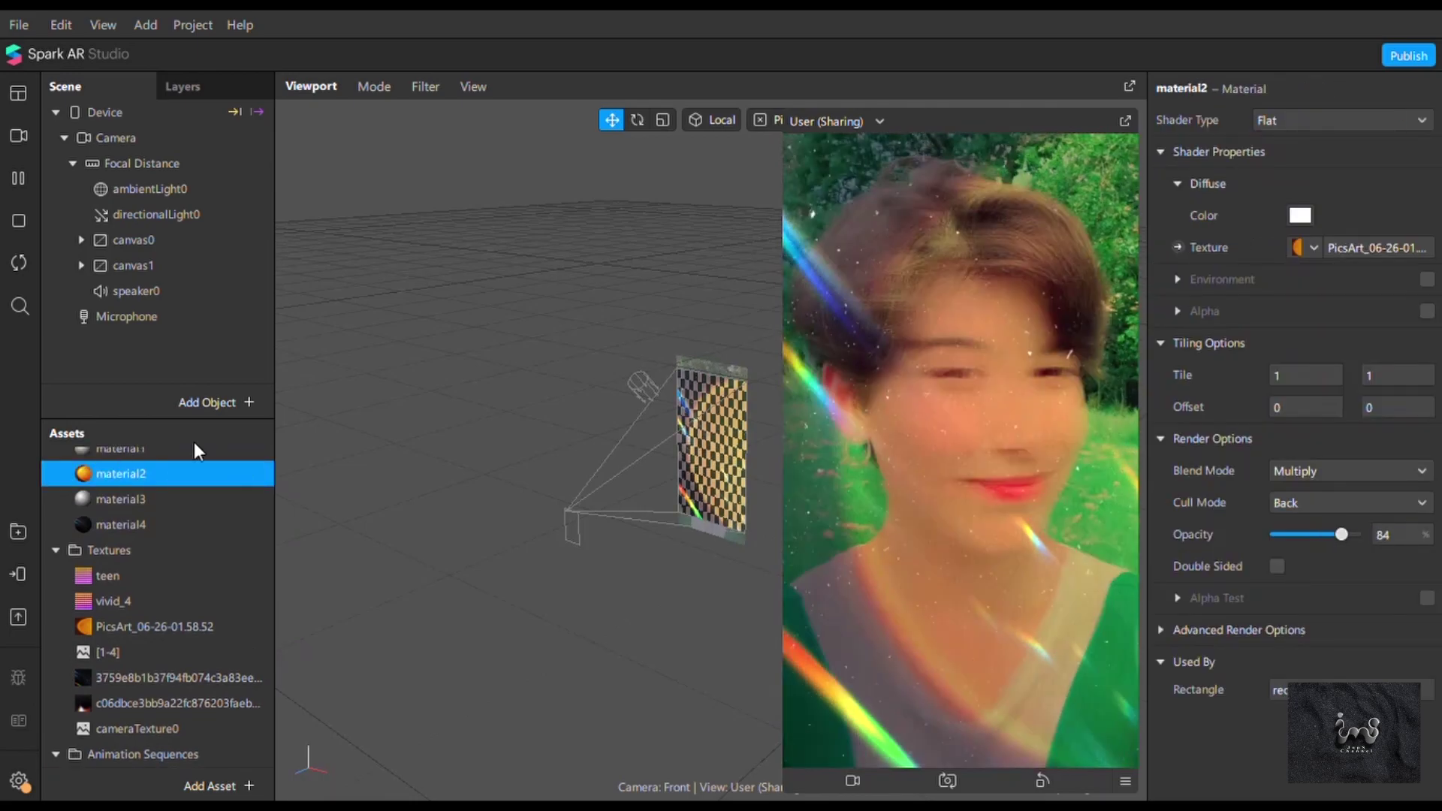
Restart the effect, switch the simulation video to the woman in the dark T-shirt, and restart again to test it.
left_click(18, 263)
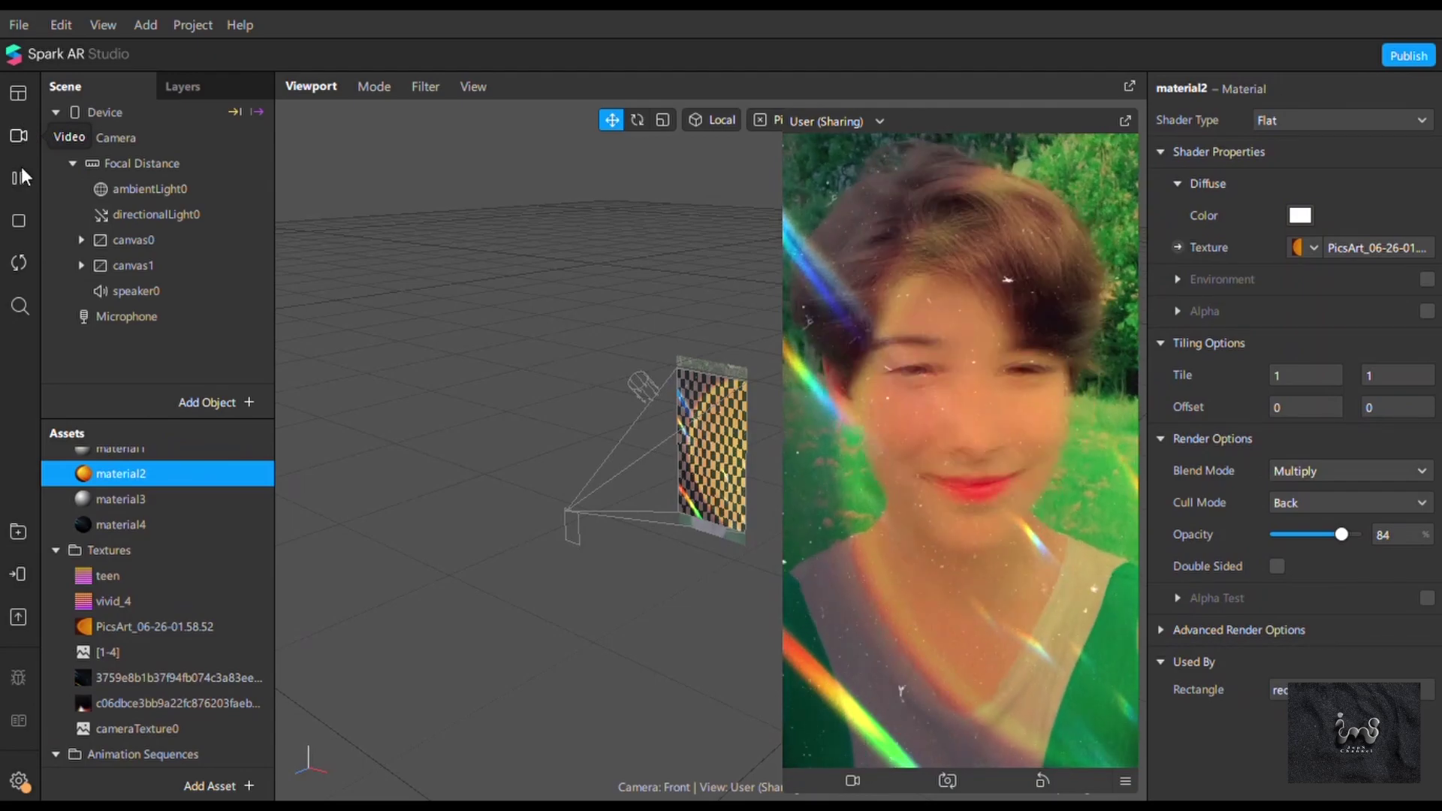
left_click(18, 136)
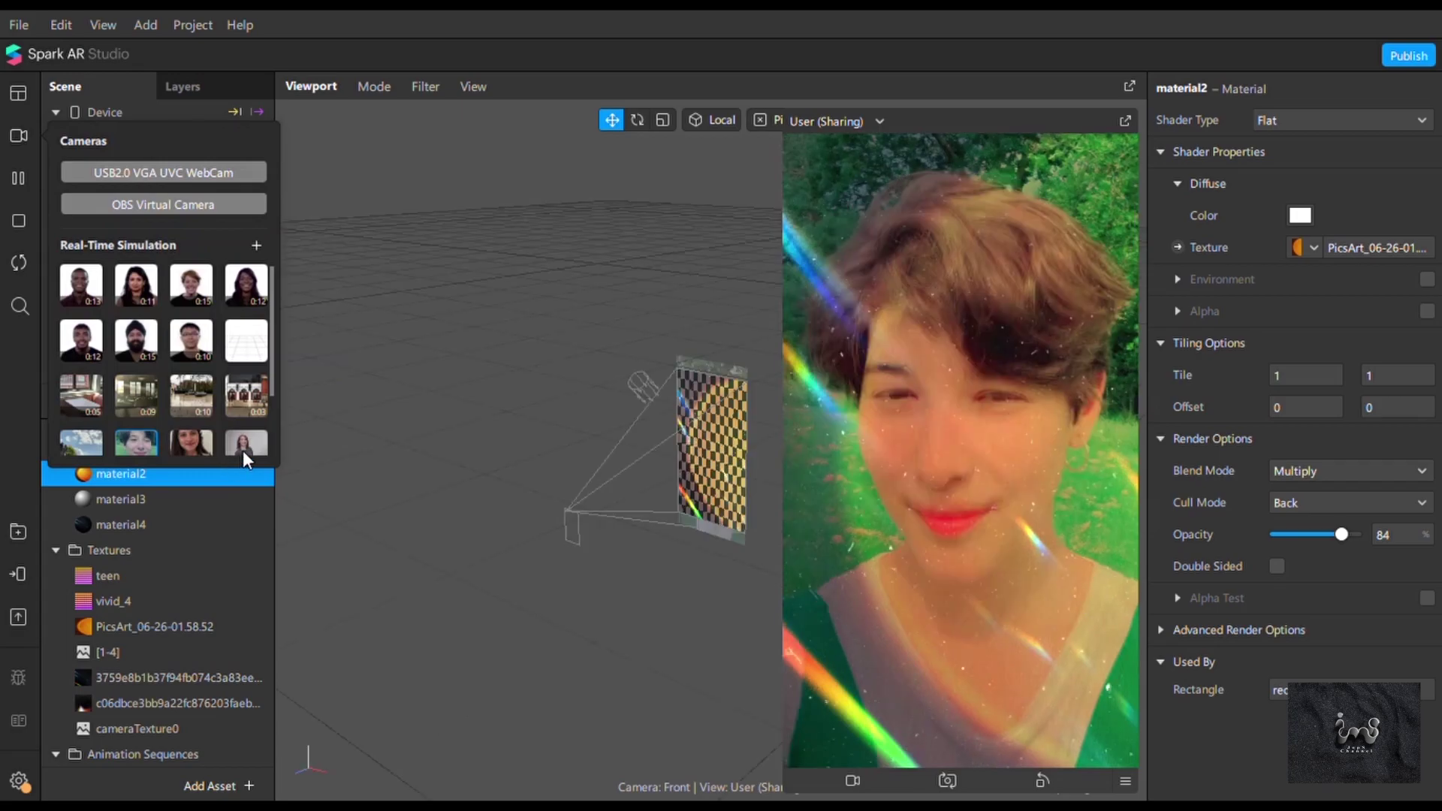
left_click(238, 451)
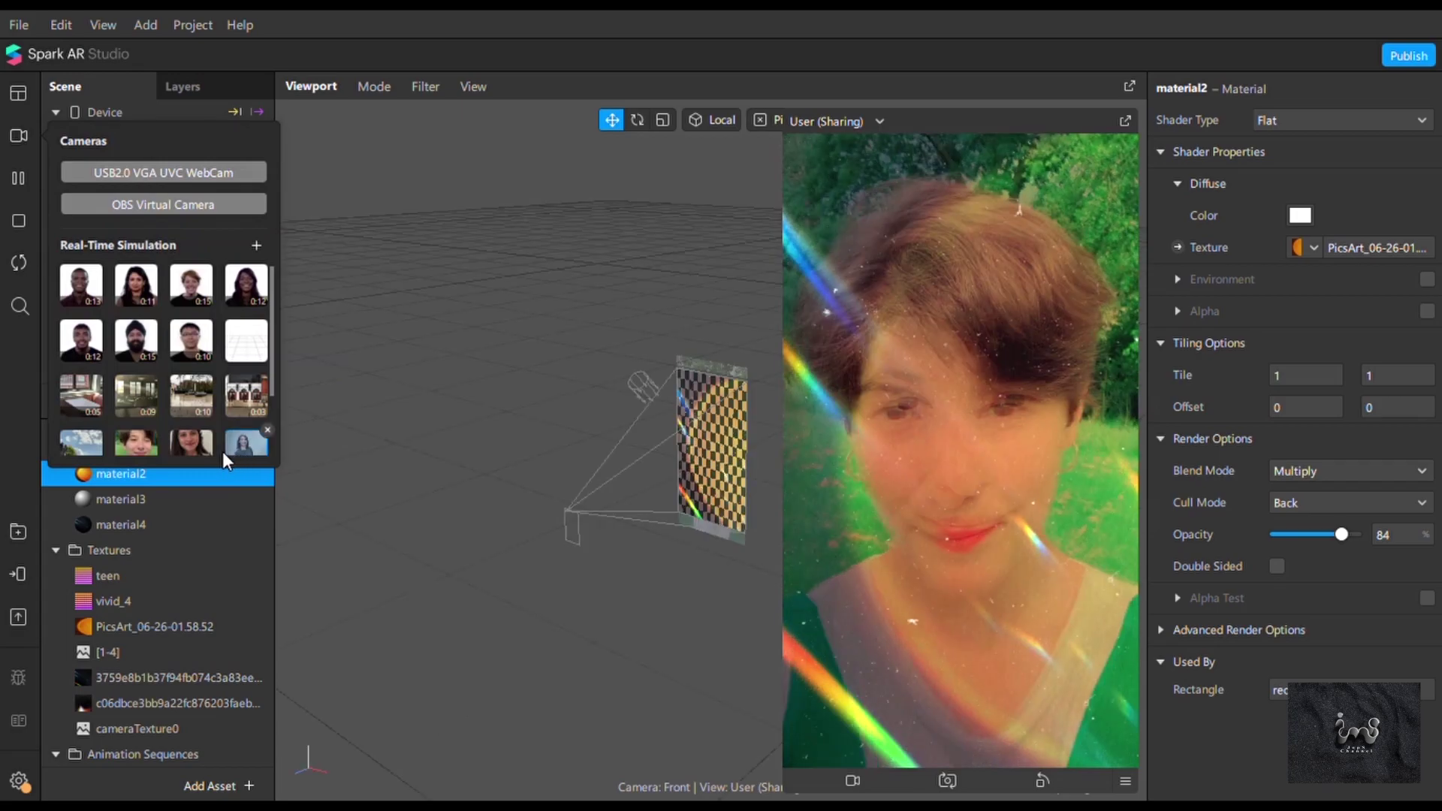
left_click(18, 278)
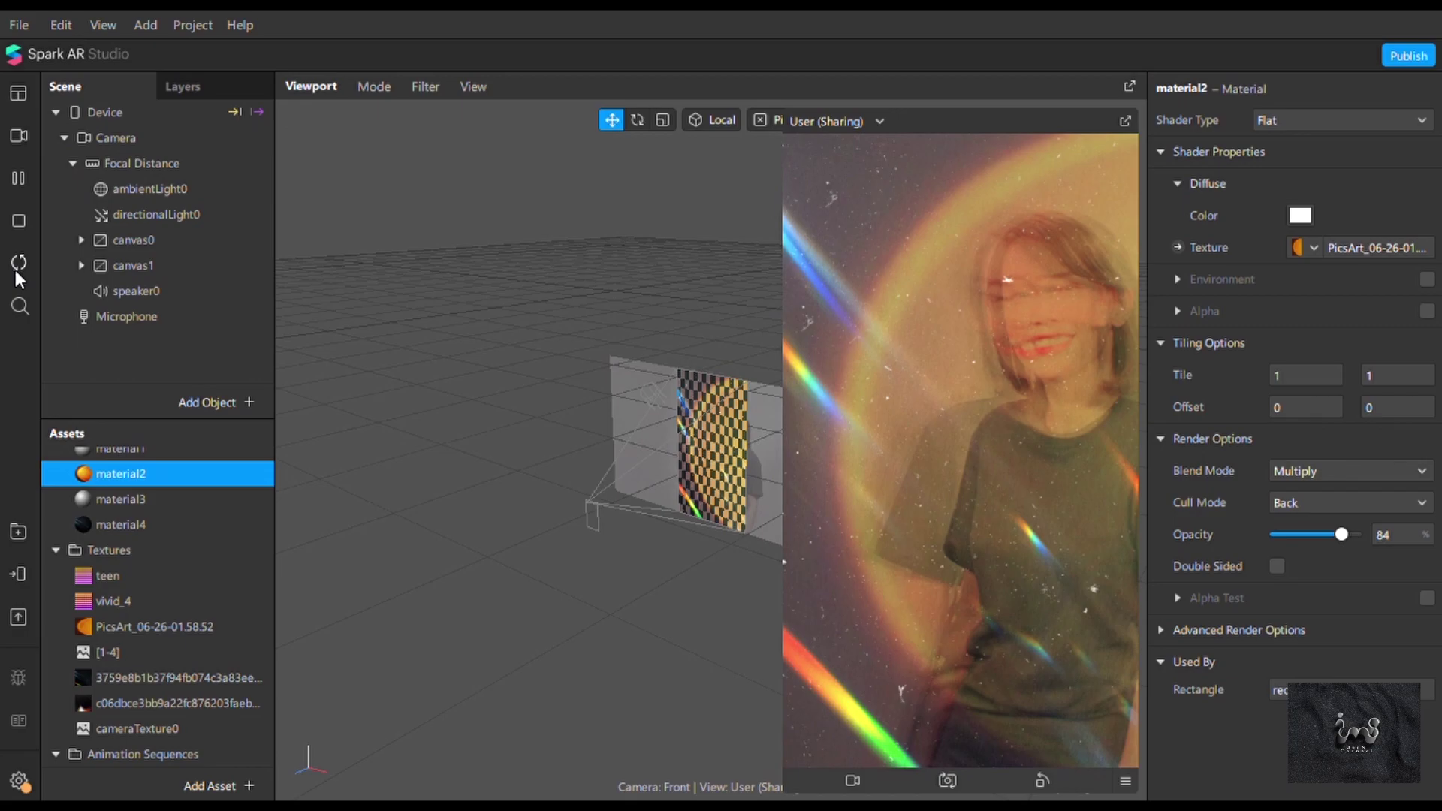
left_click(28, 261)
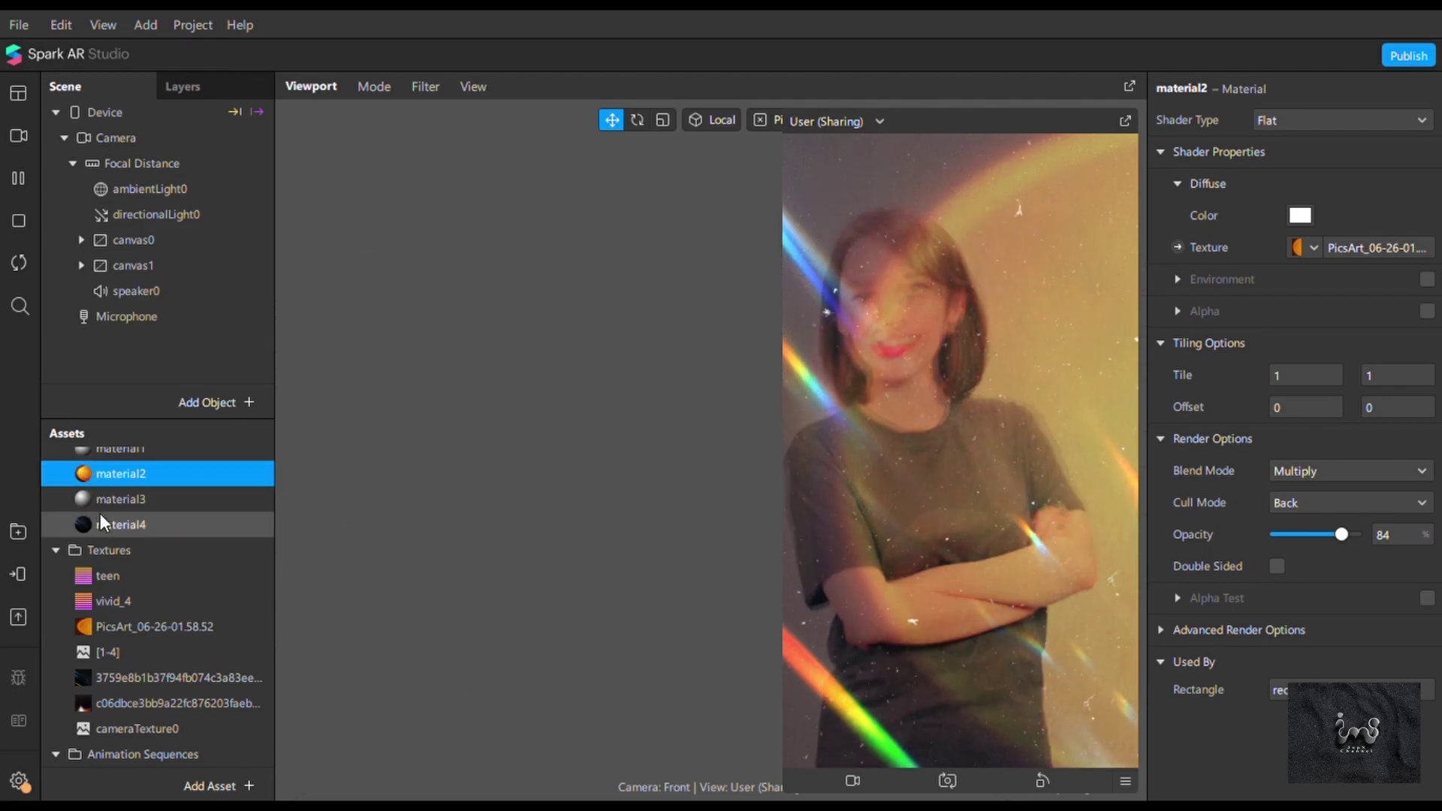
Set material3's opacity to 40%.
left_click(104, 493)
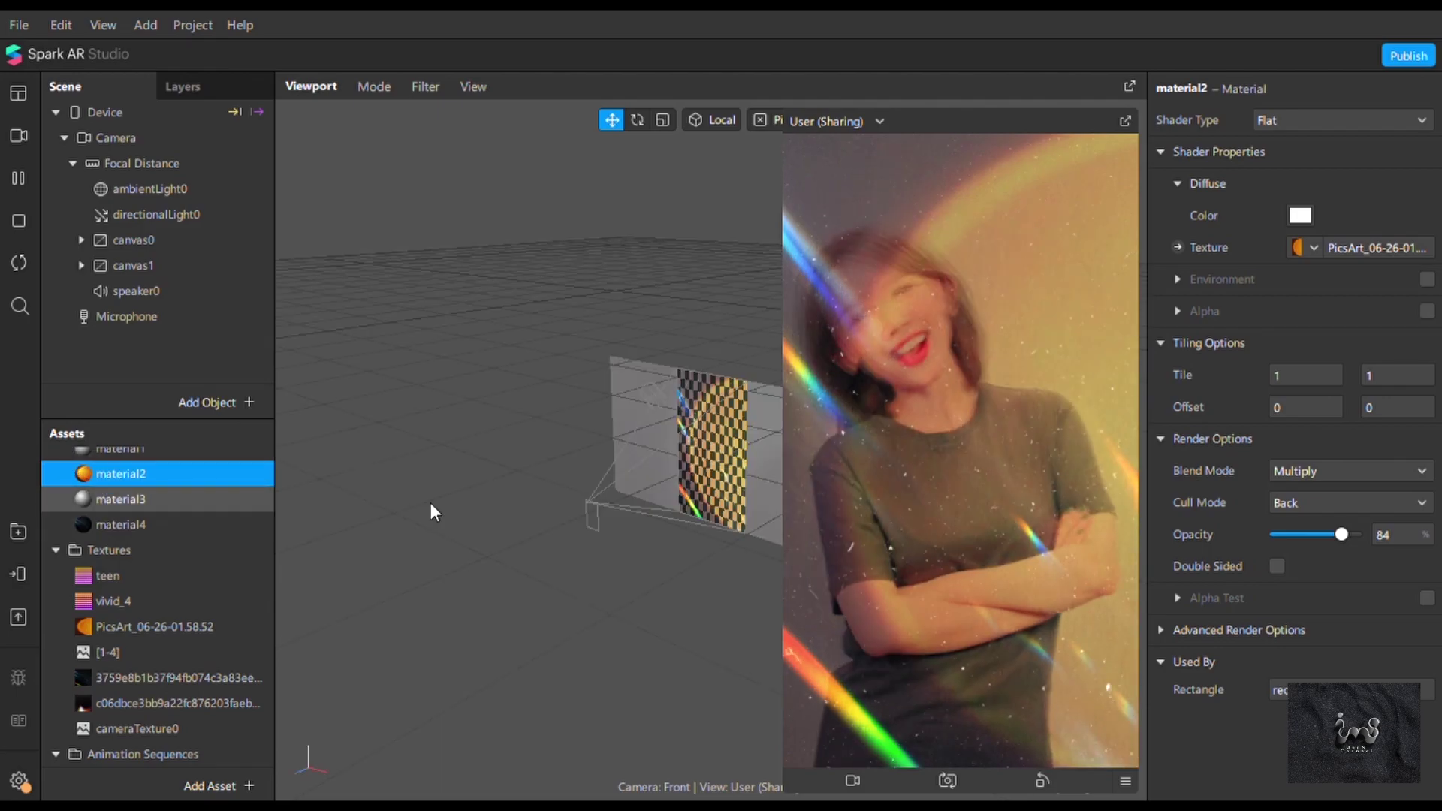
left_click_drag(1355, 540, 1309, 532)
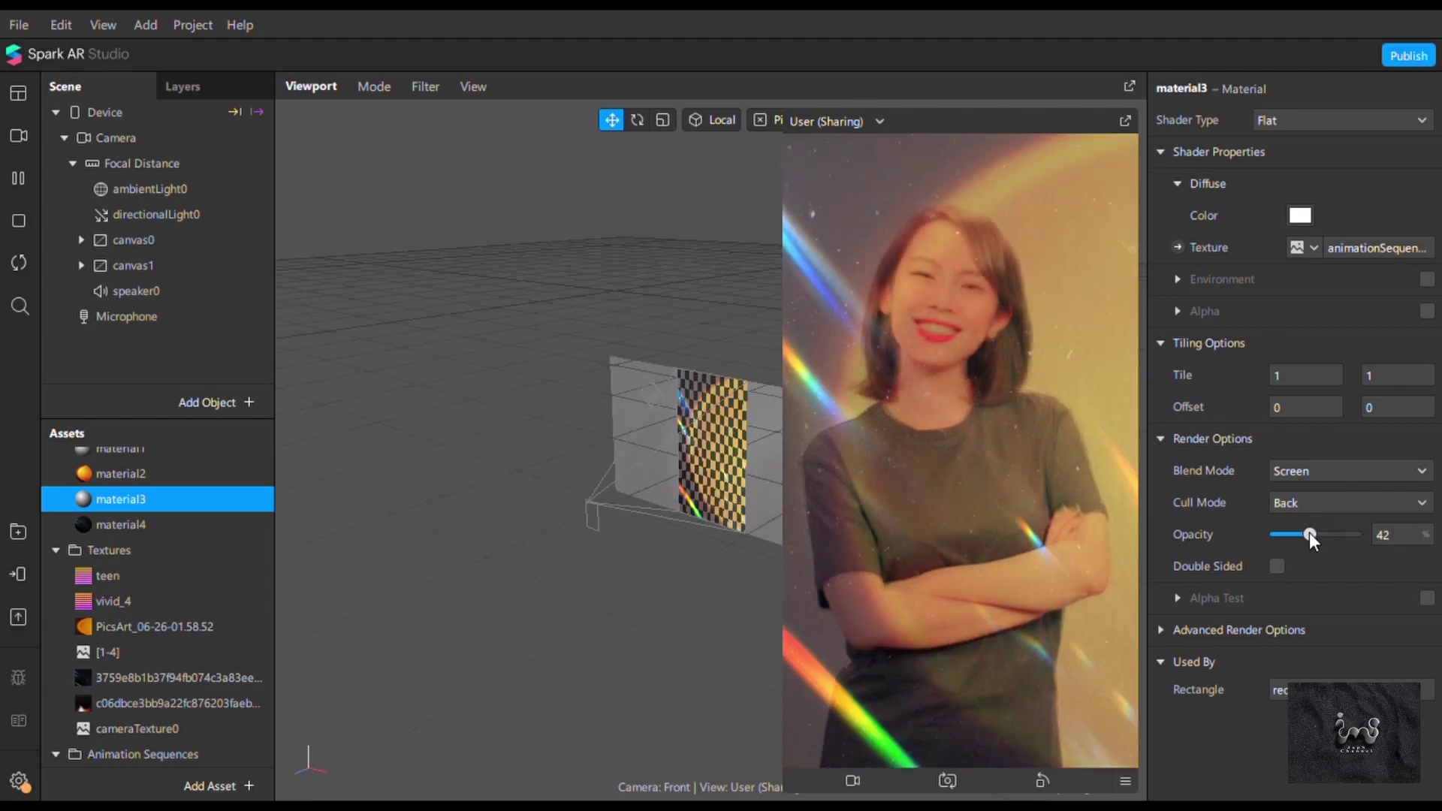
left_click_drag(1309, 534, 1307, 533)
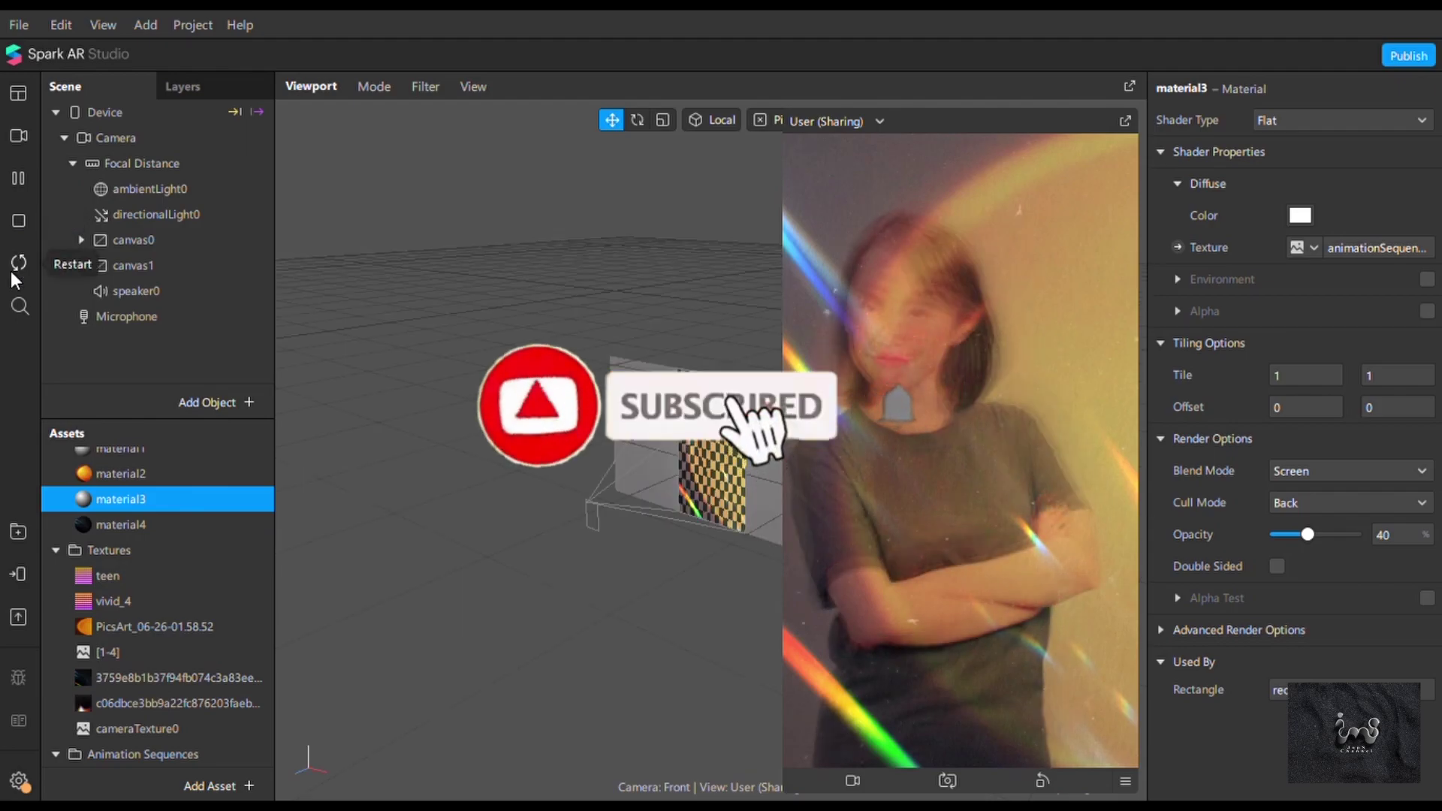
Switch the simulation video to the woman with long dark hair to preview the filter on her.
left_click(16, 143)
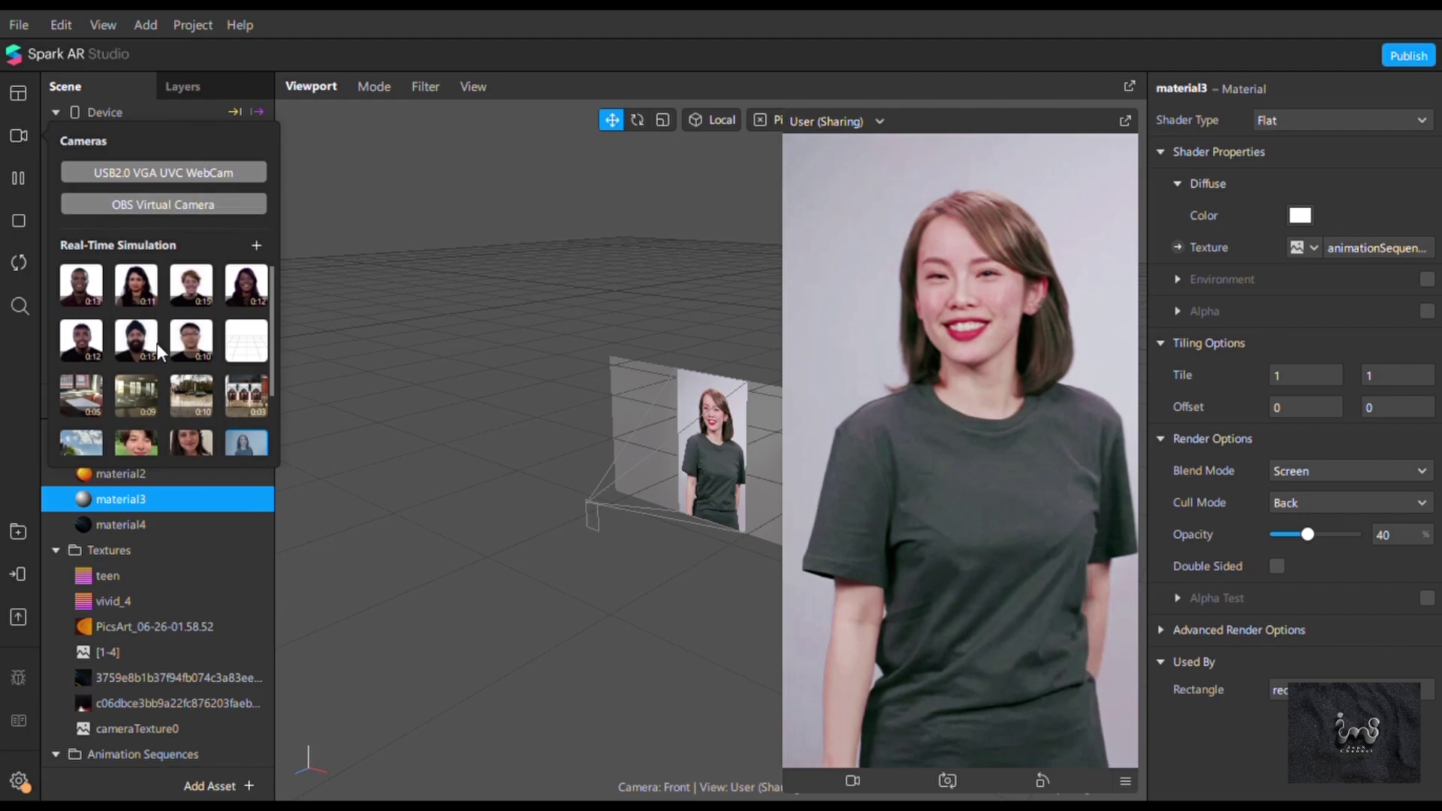
left_click(184, 443)
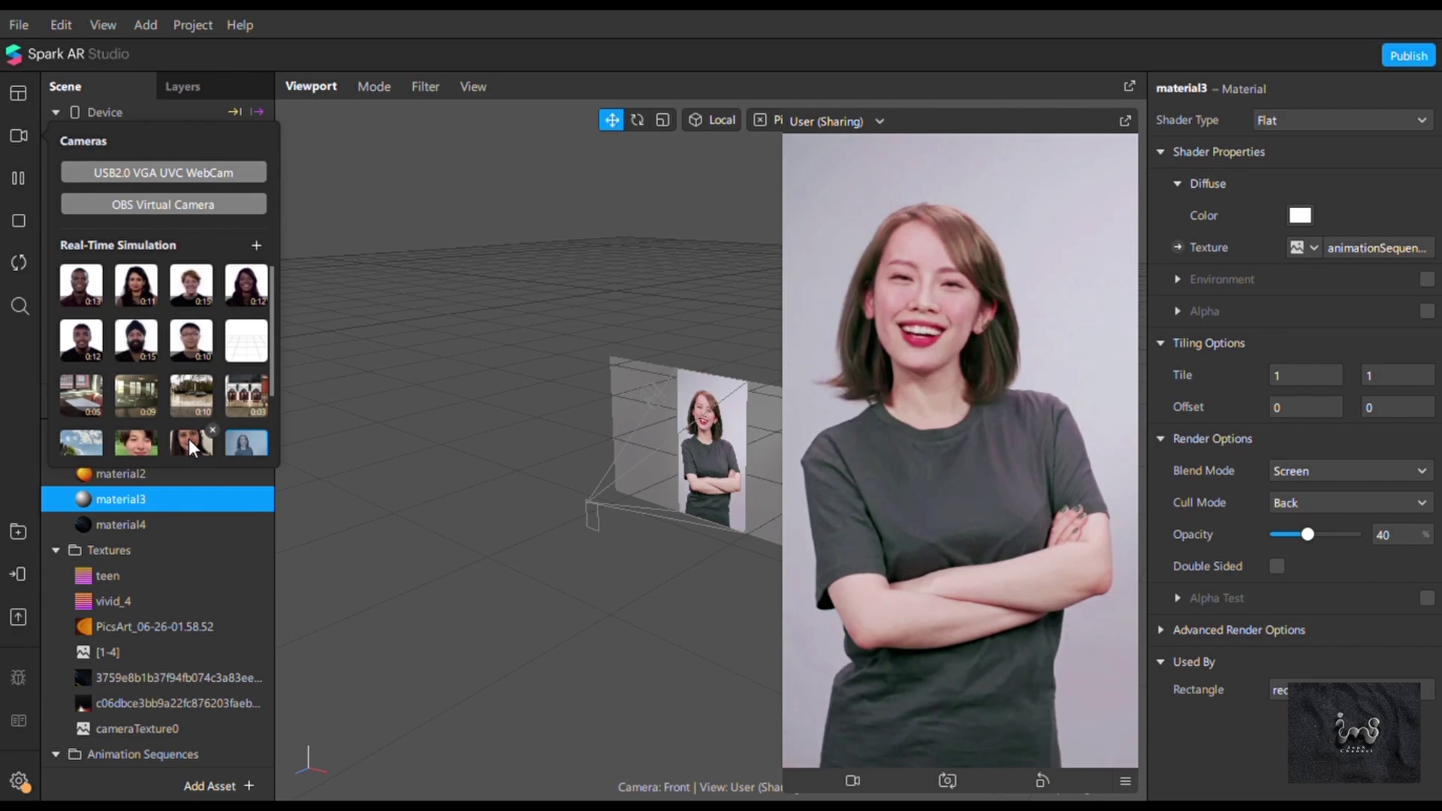
left_click(189, 441)
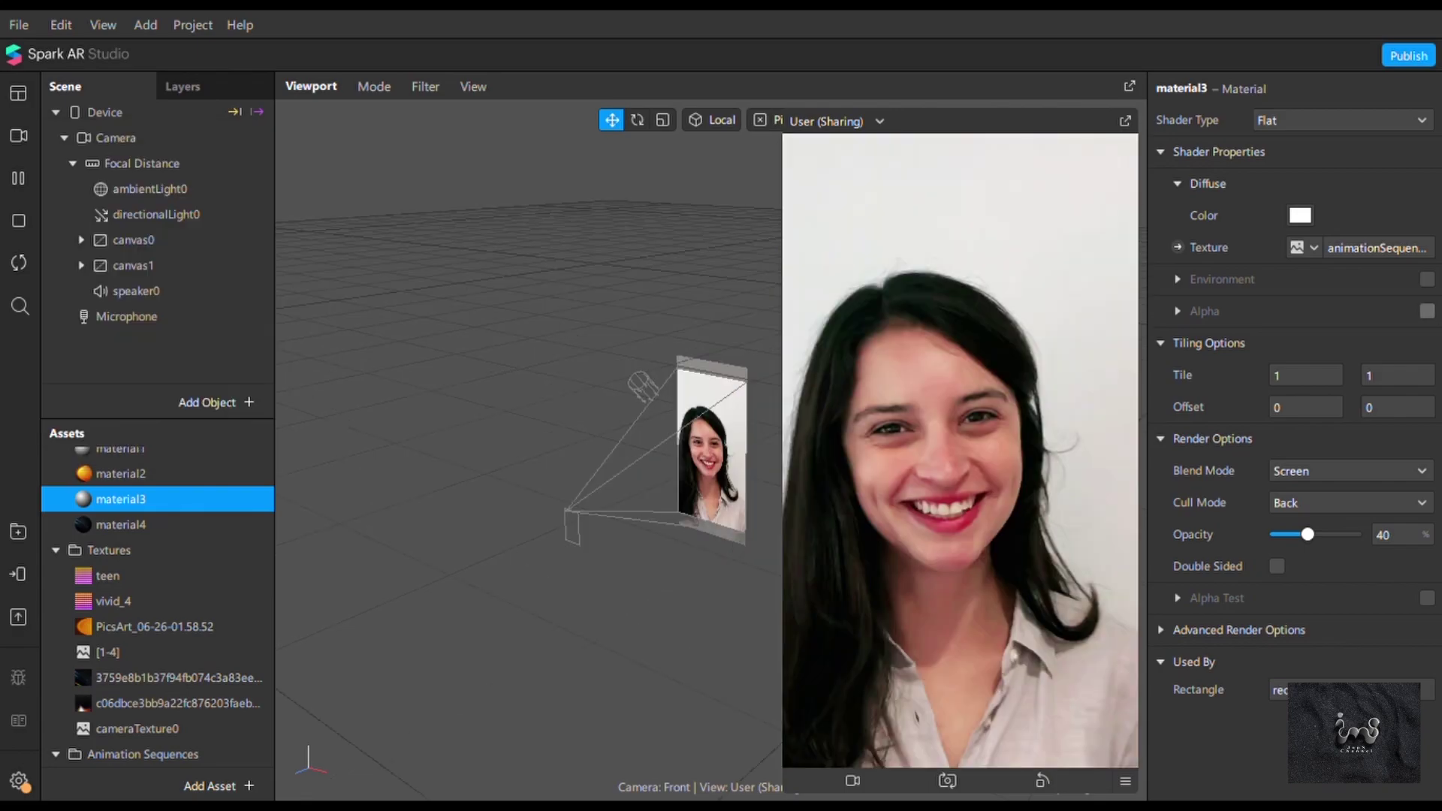